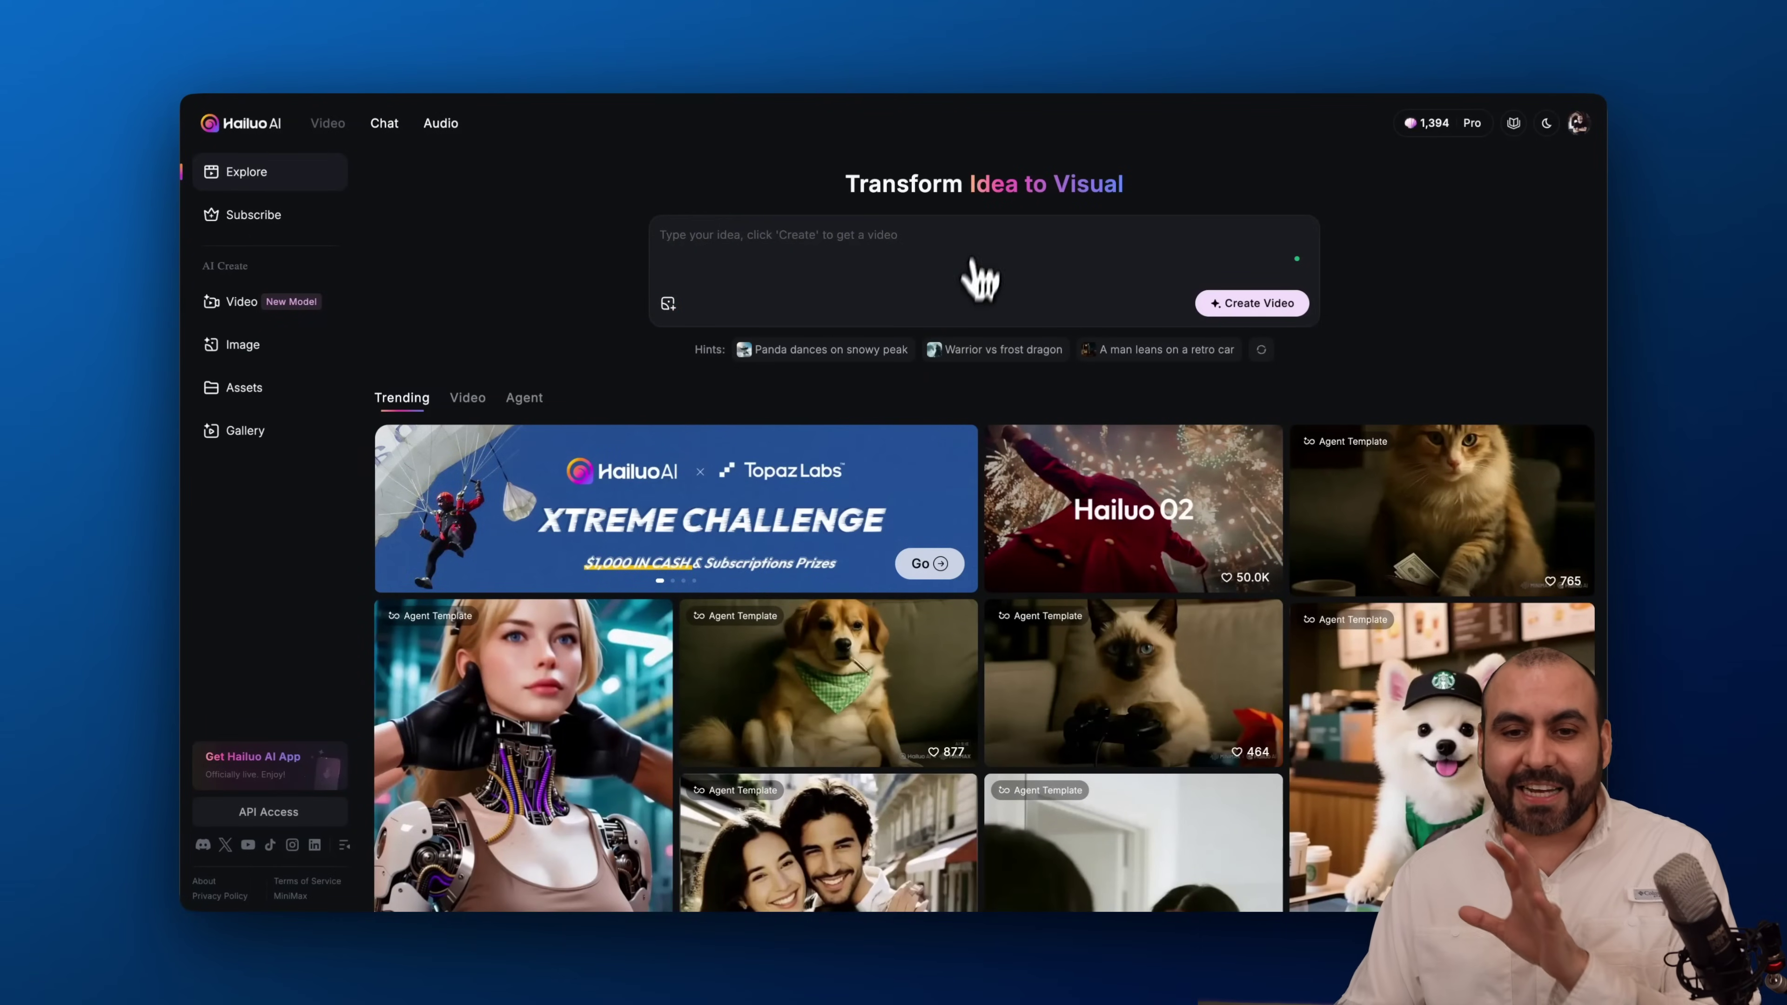
Step: Switch to the Artificial Analysis Image to Video Leaderboard, where Hailuo 02 ranks second
left_click(942, 72)
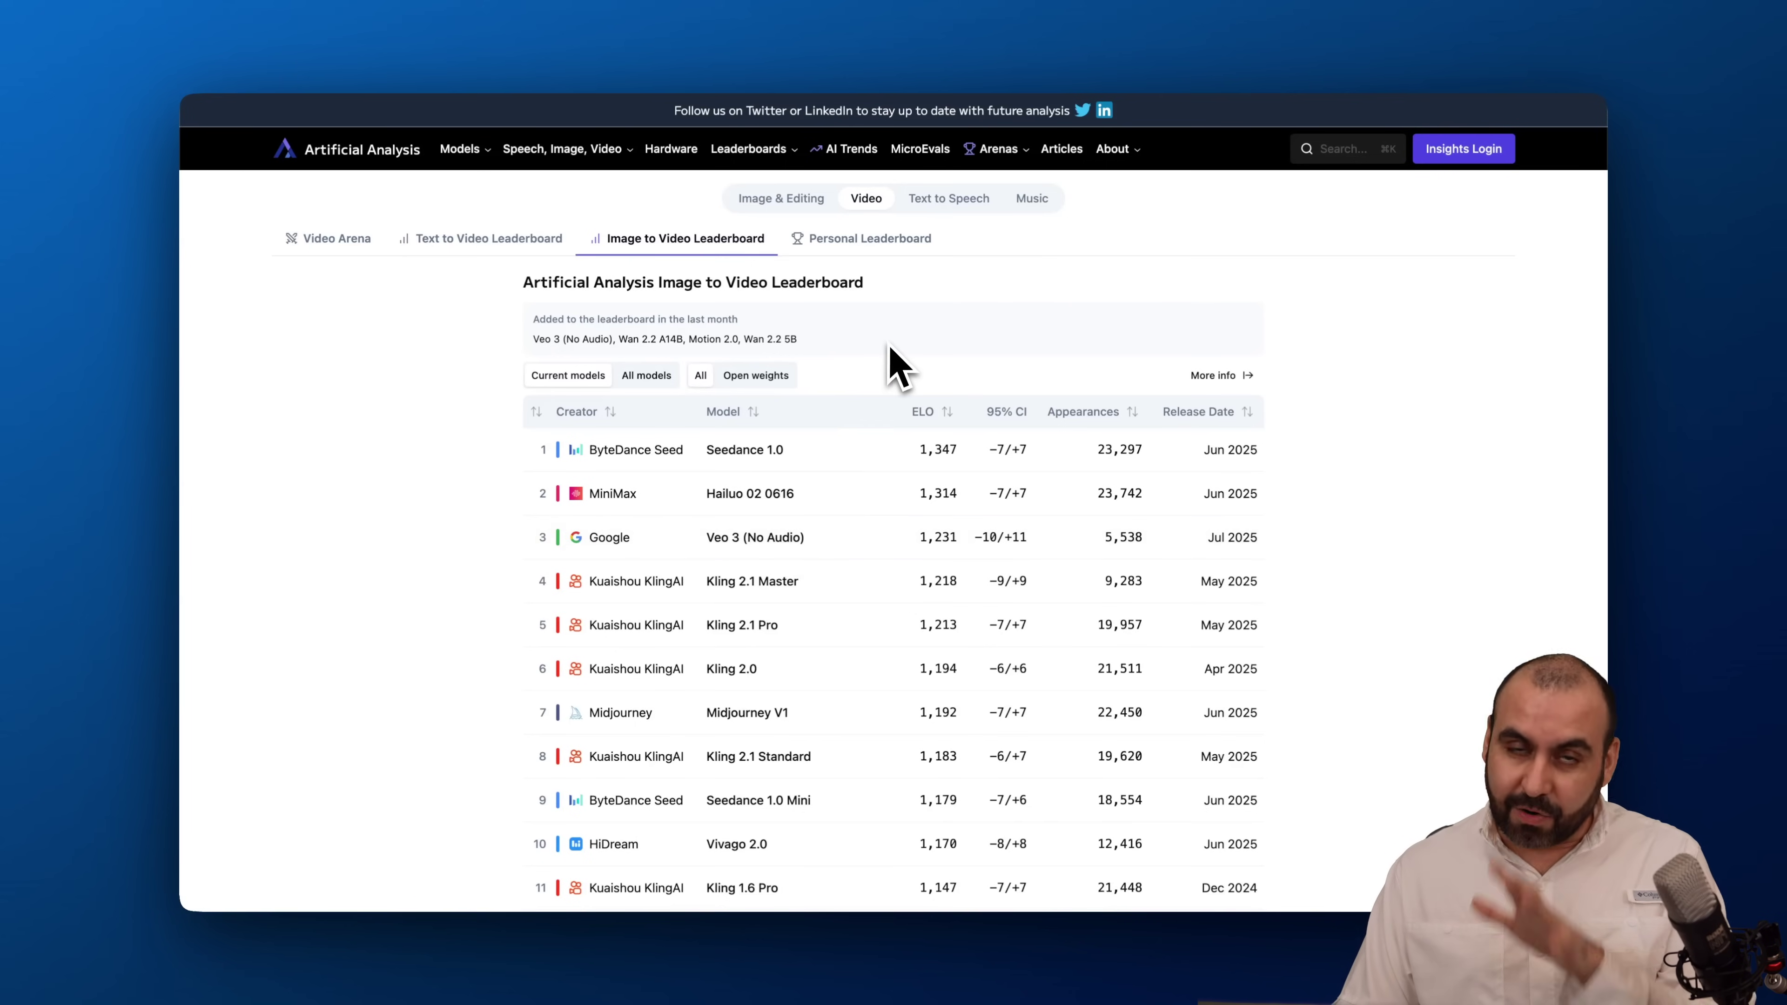
Step: Return to the Hailuo AI Explore page with the Transform Idea to Visual prompt box
left_click(788, 60)
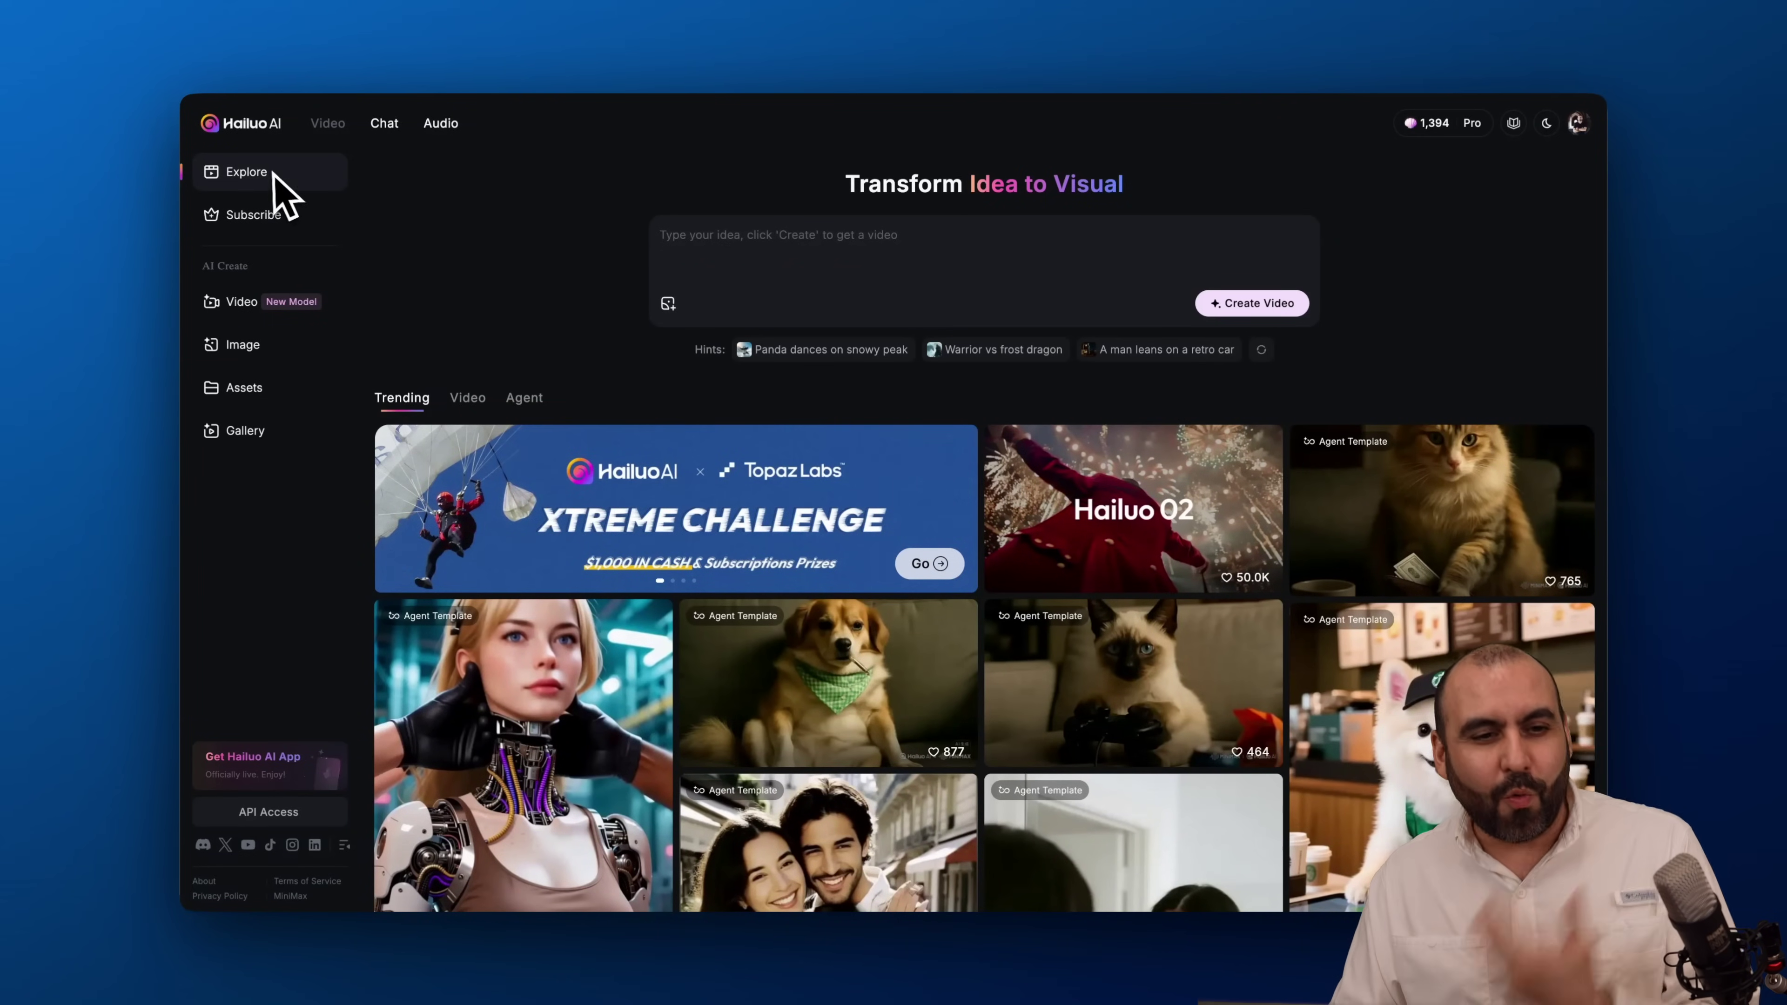
Step: Go to the Video creation page and view the City-in-a-watch clip at full size
left_click(249, 304)
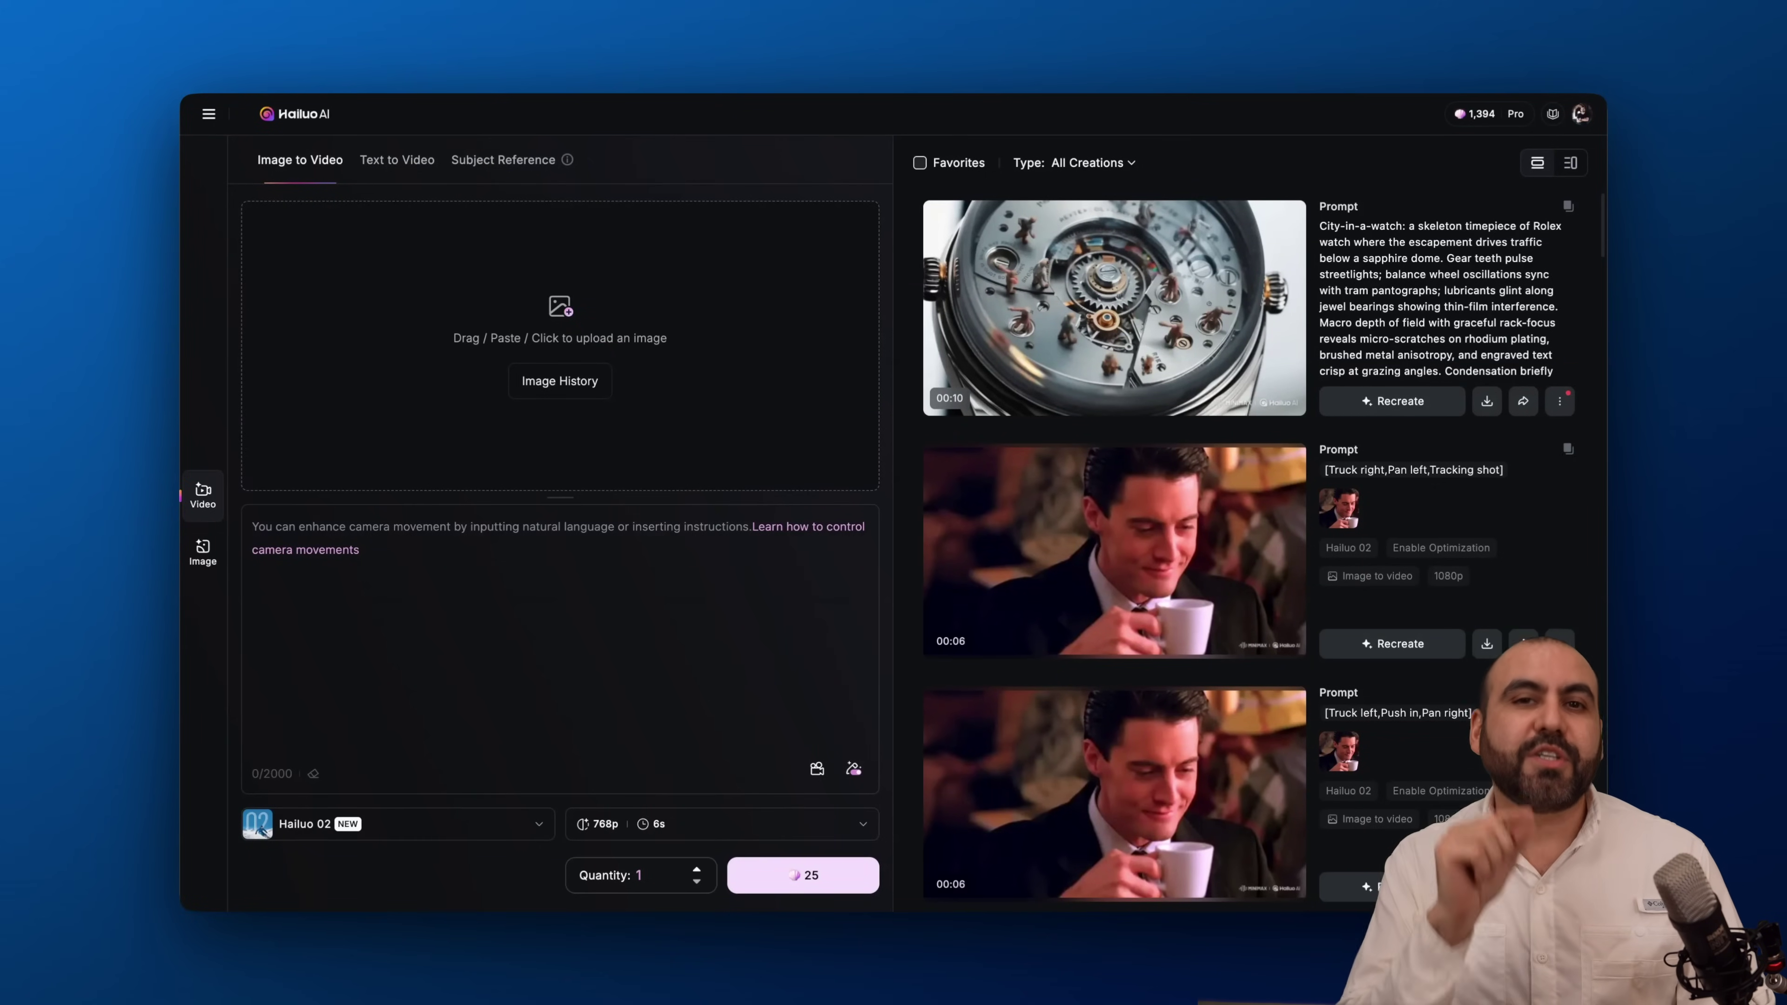
left_click(1138, 344)
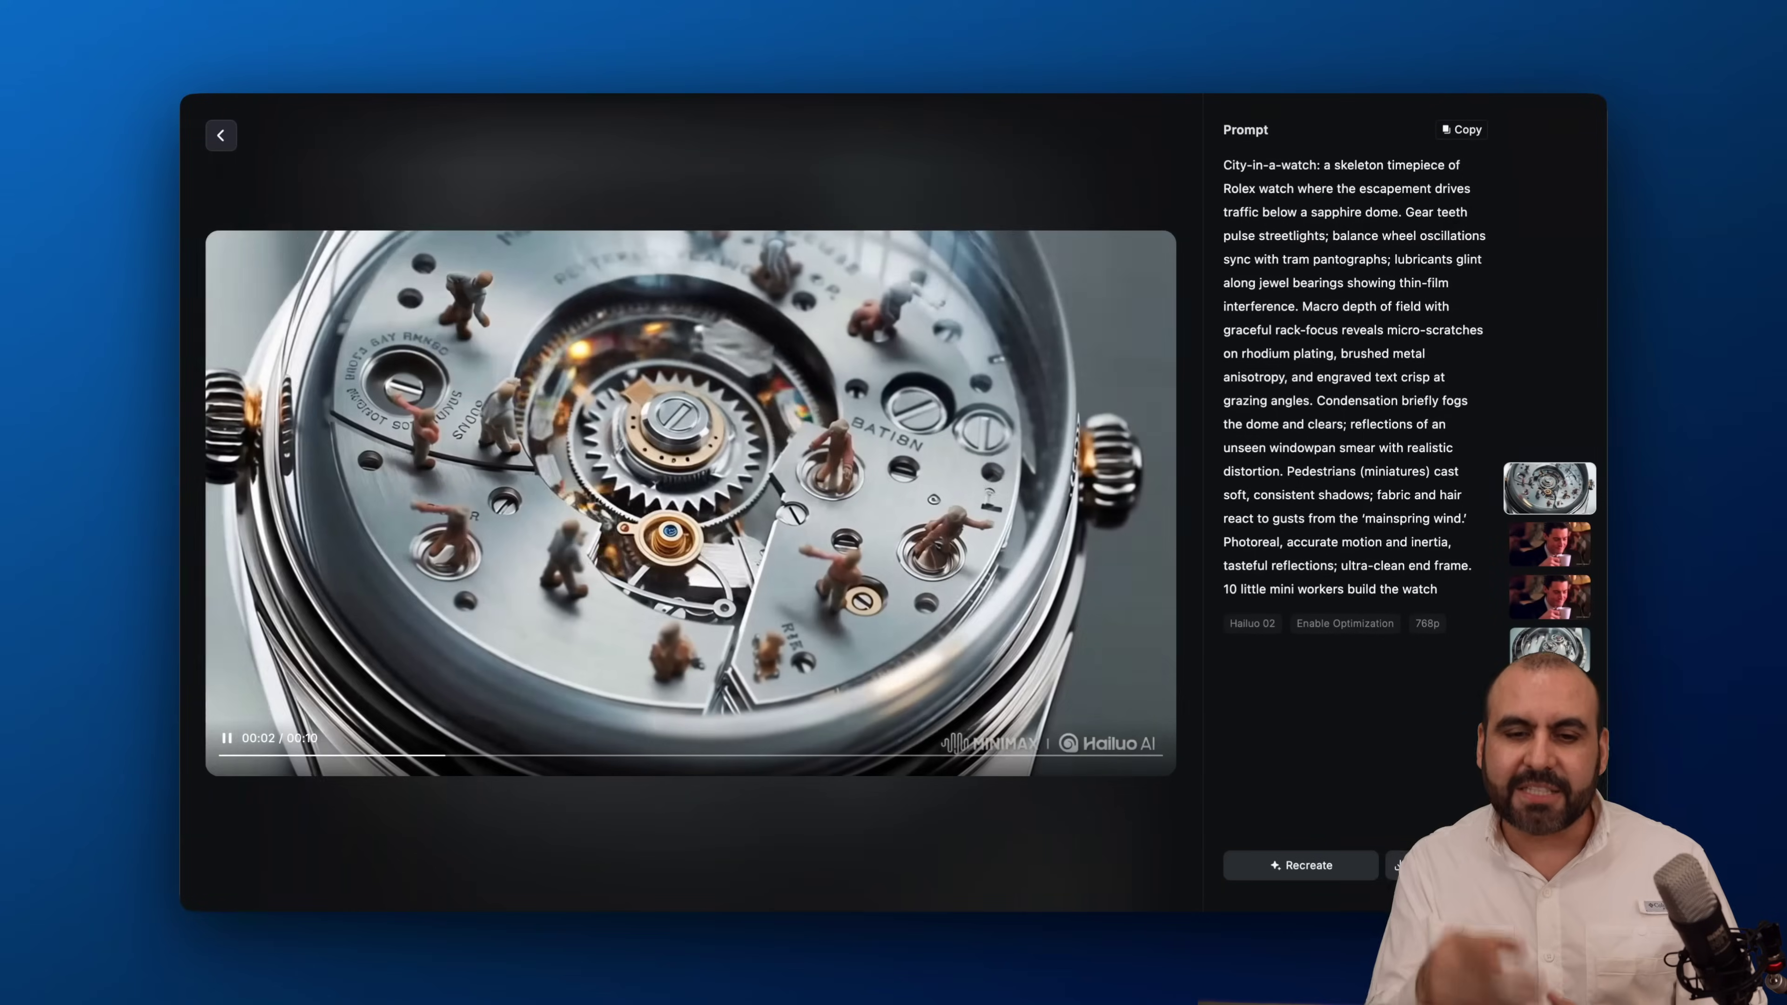
Step: Return to the creations list and play the first coffee-drinking clip in full view
left_click(233, 144)
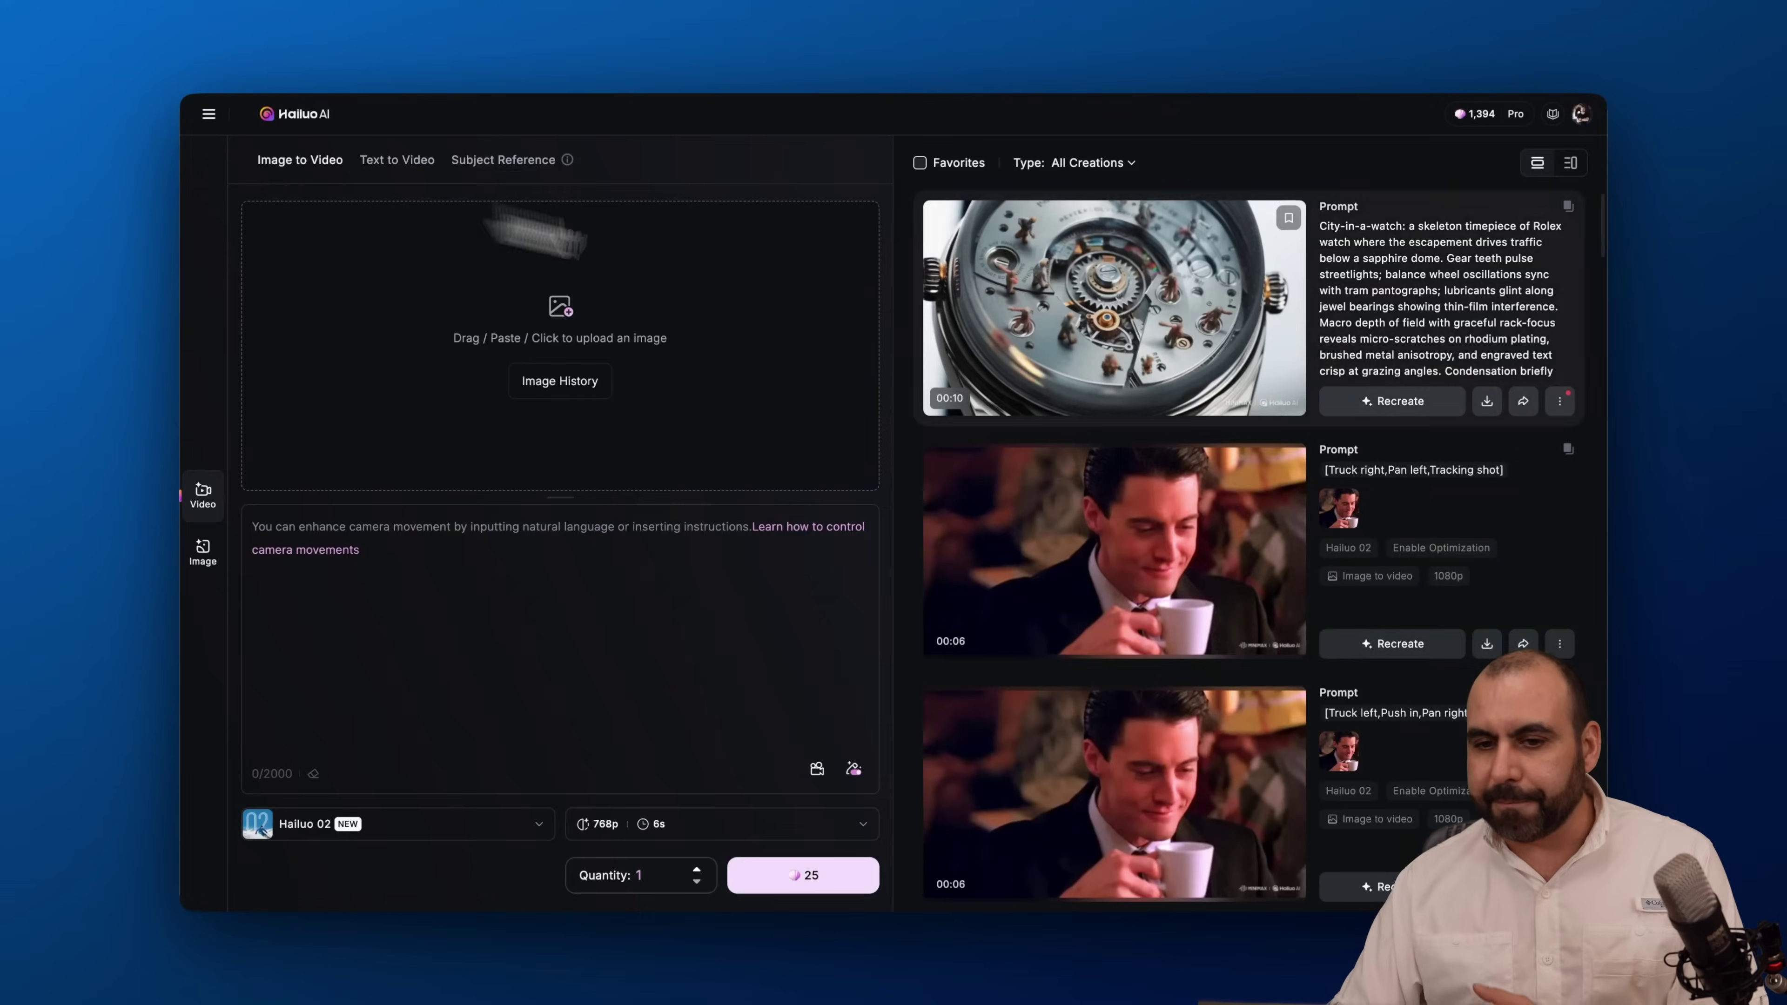
left_click(1178, 587)
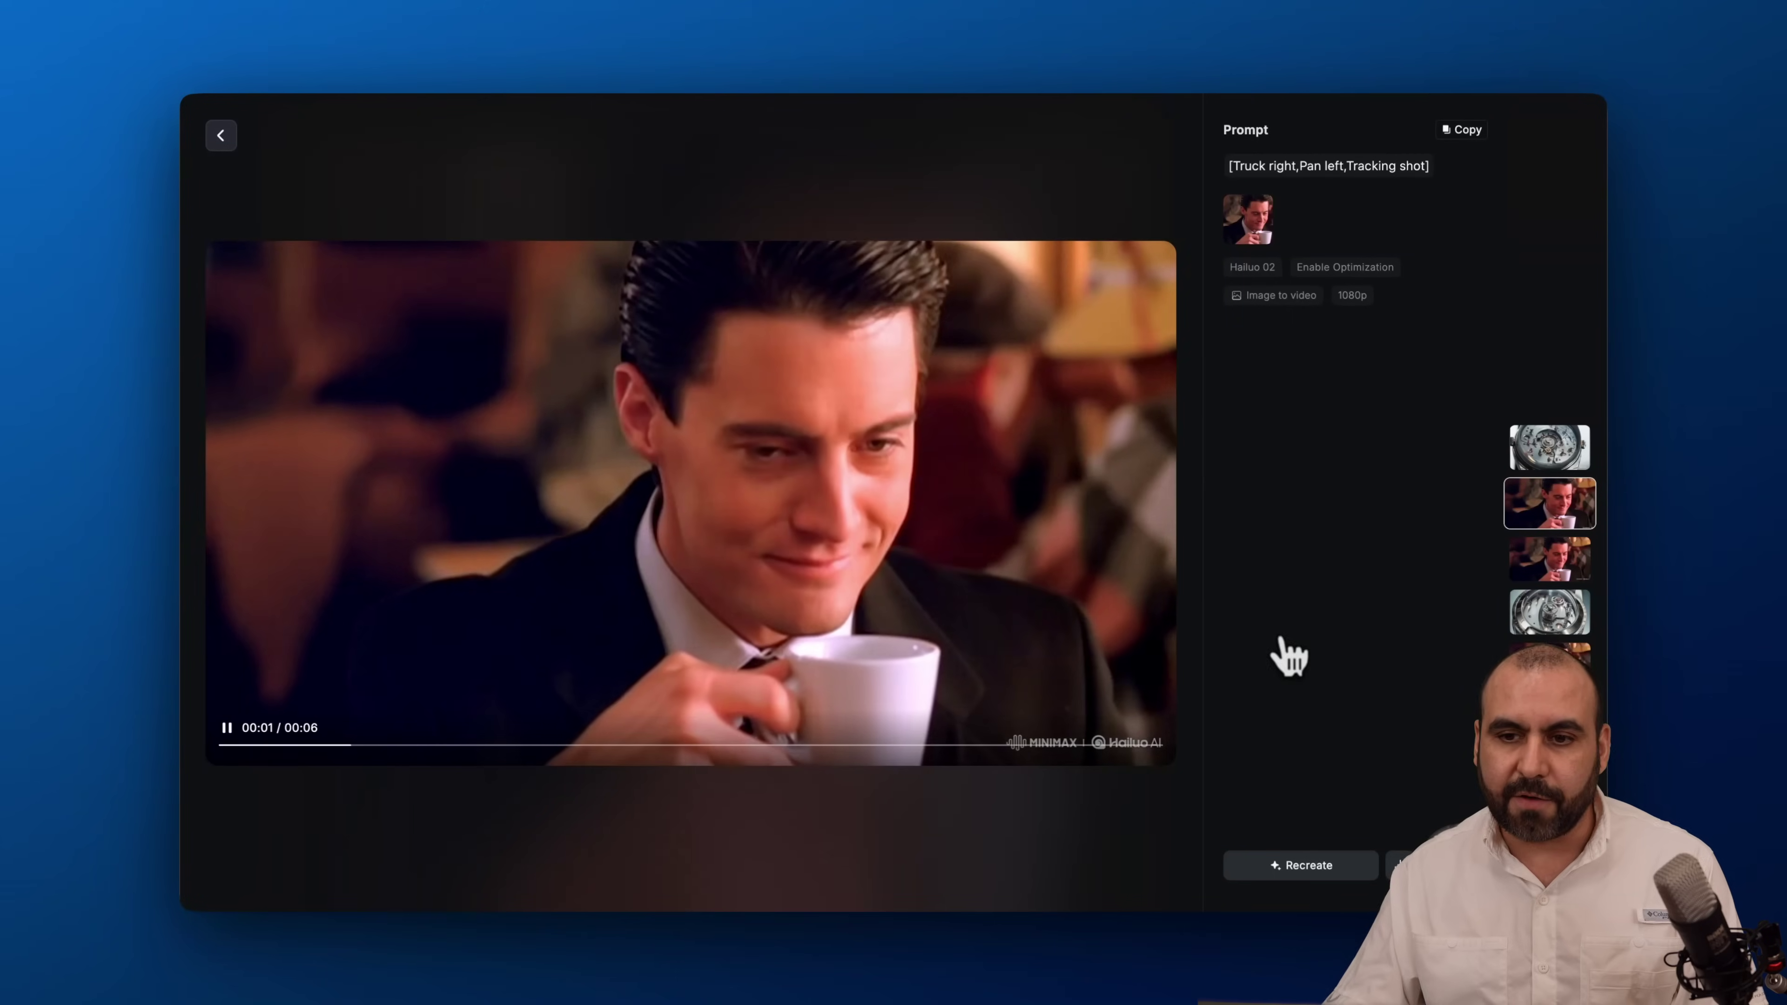
left_click(220, 138)
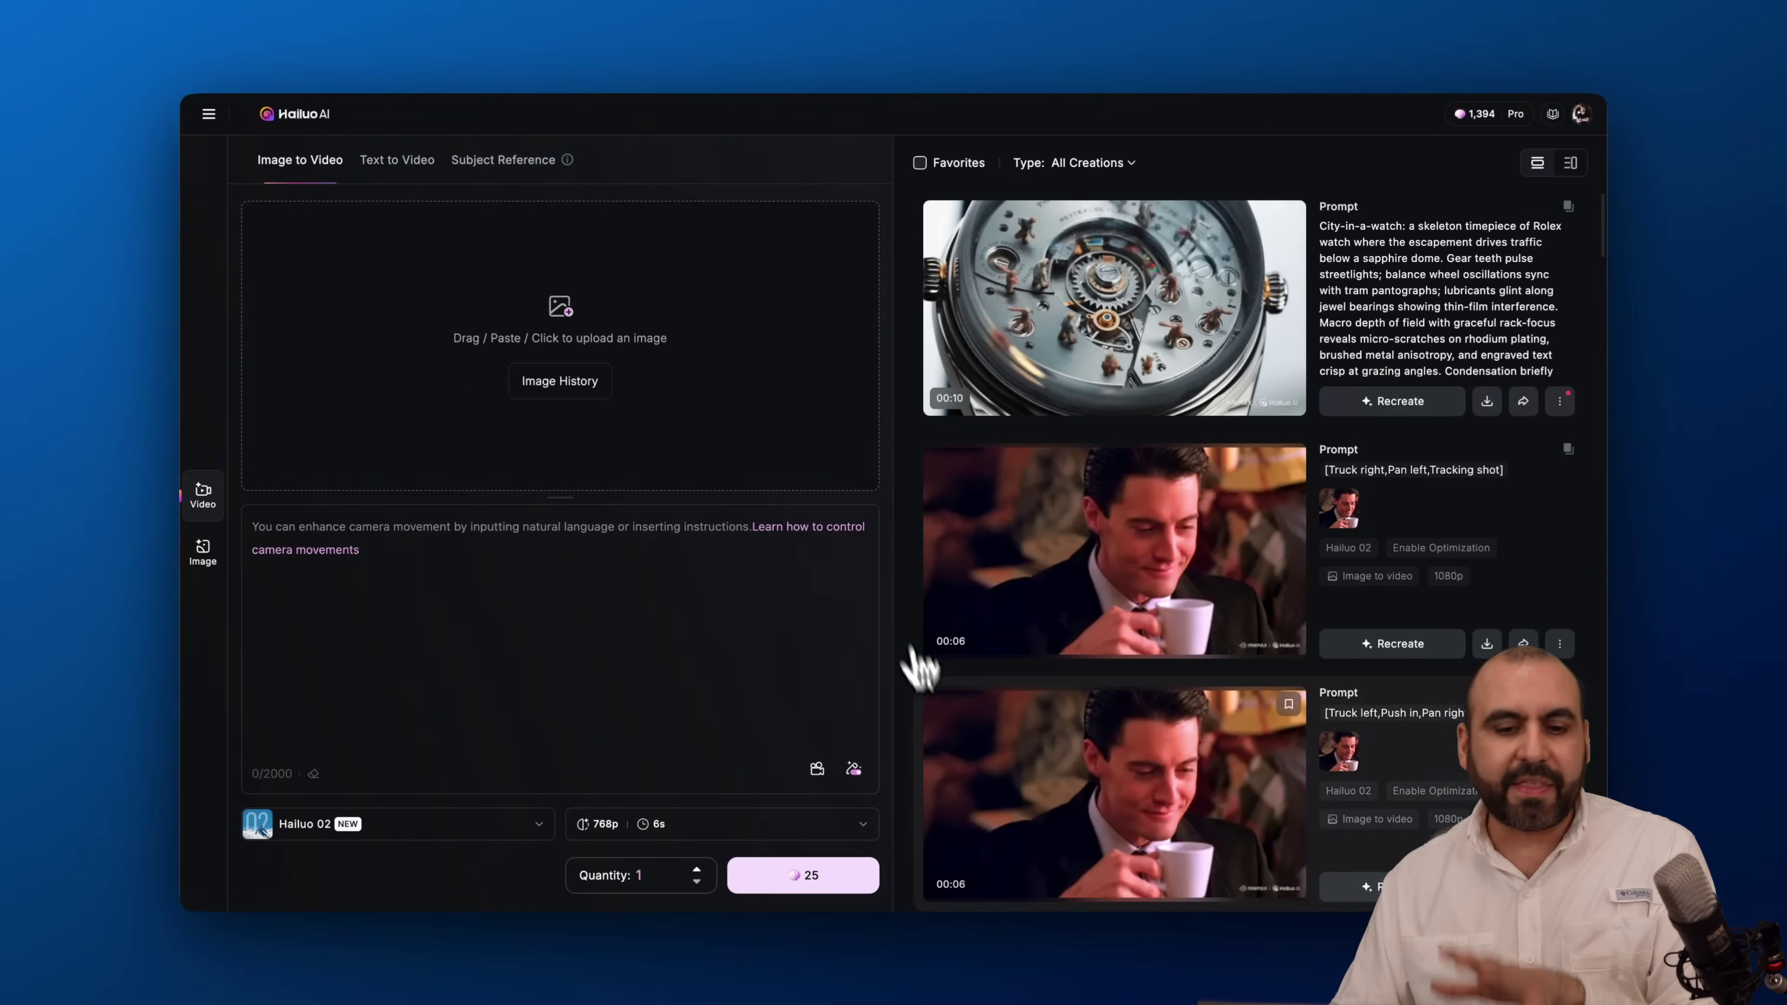
scroll(914, 746, "up", 3)
scroll(914, 750, "down", 1)
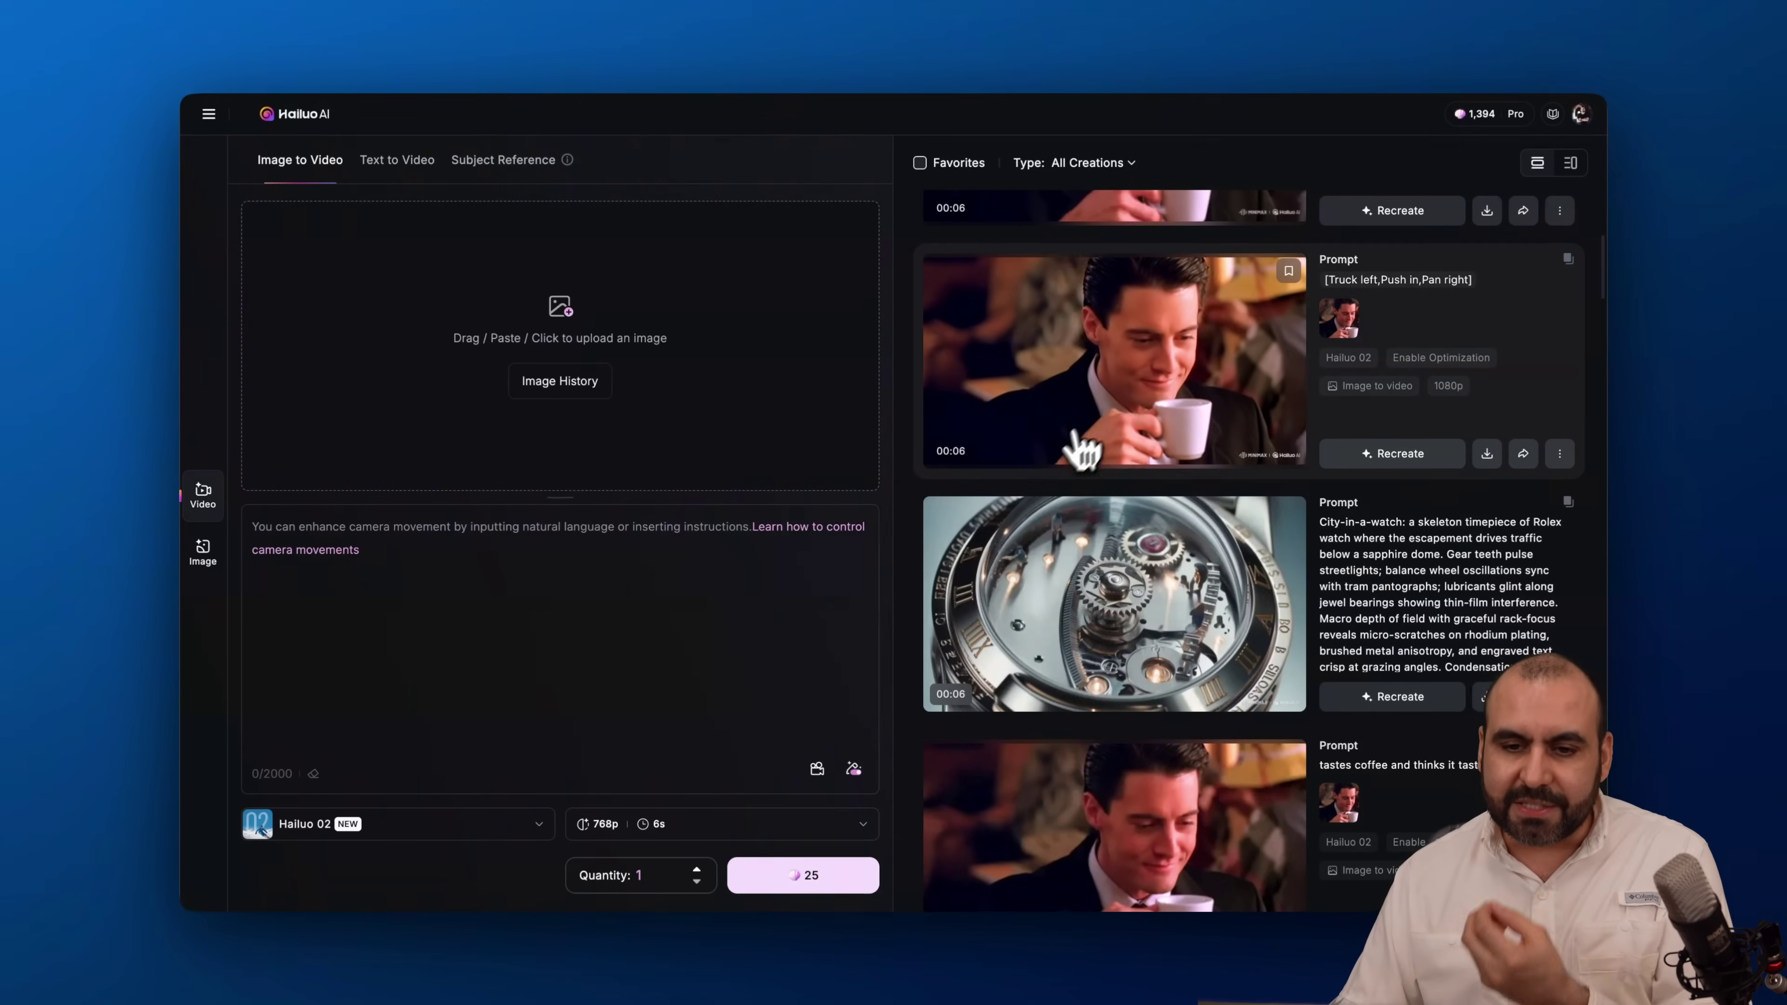
Step: Play the Truck left, Push in, Pan right coffee clip and the second watch clip
left_click(1112, 435)
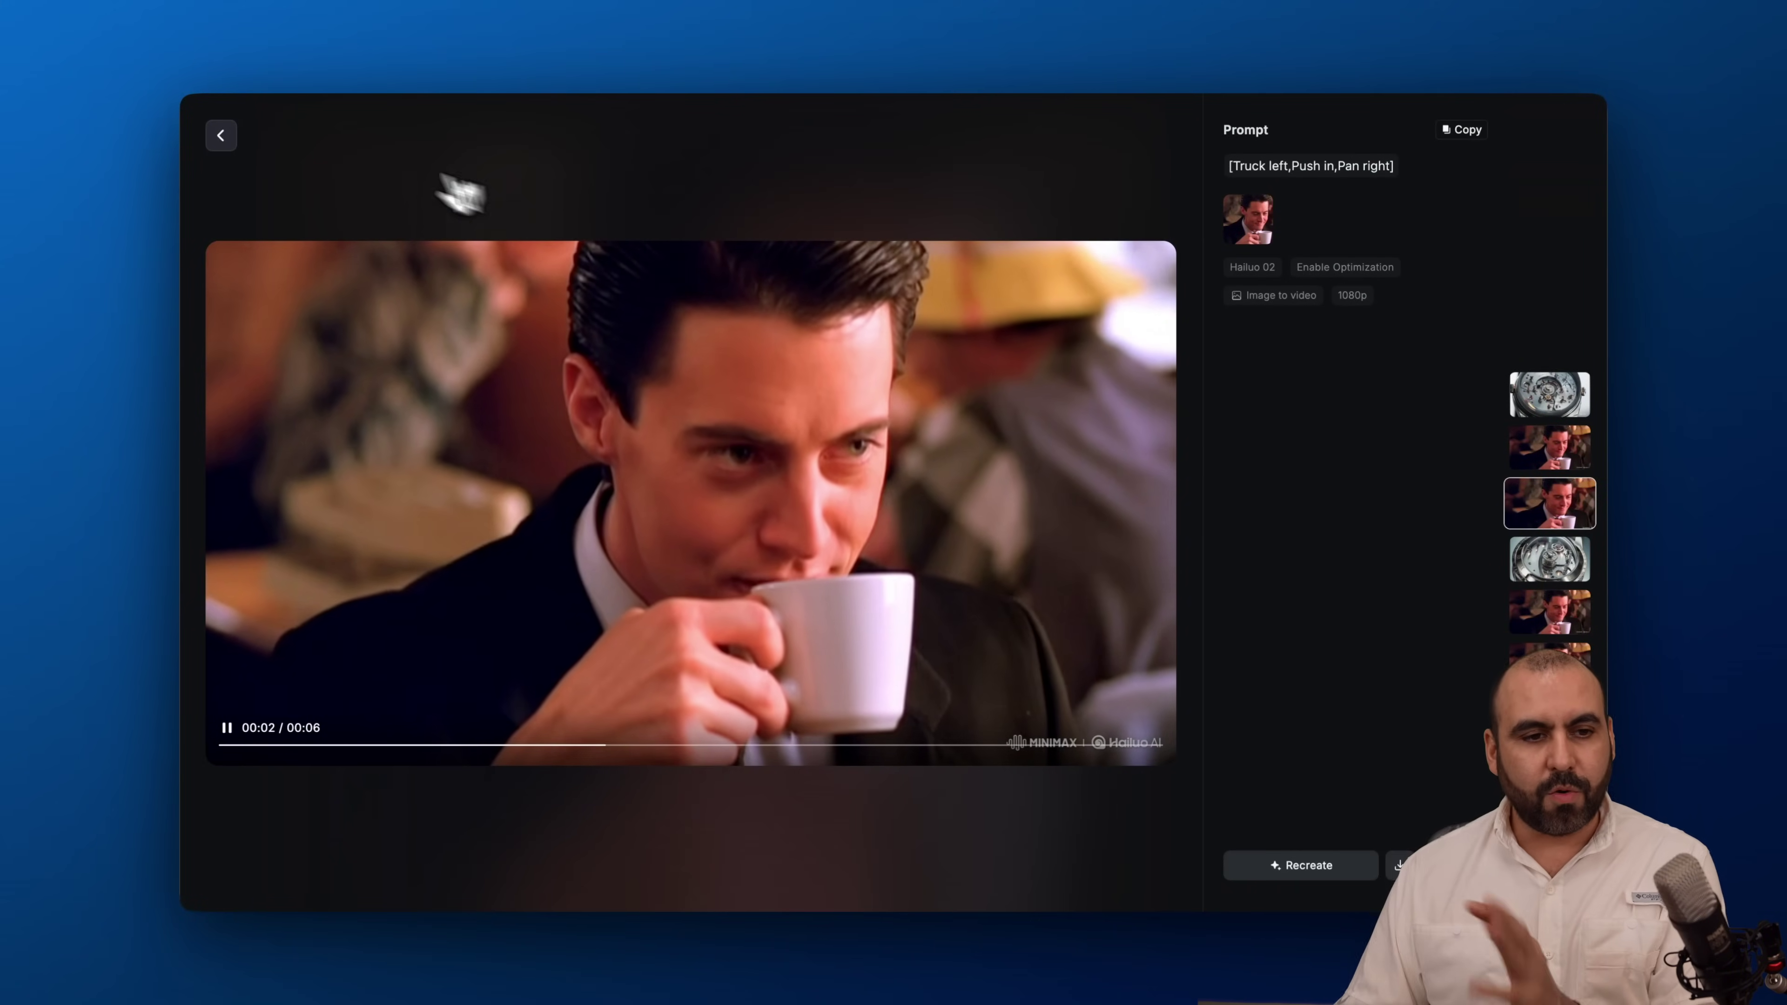
left_click(222, 137)
mouse_move(232, 155)
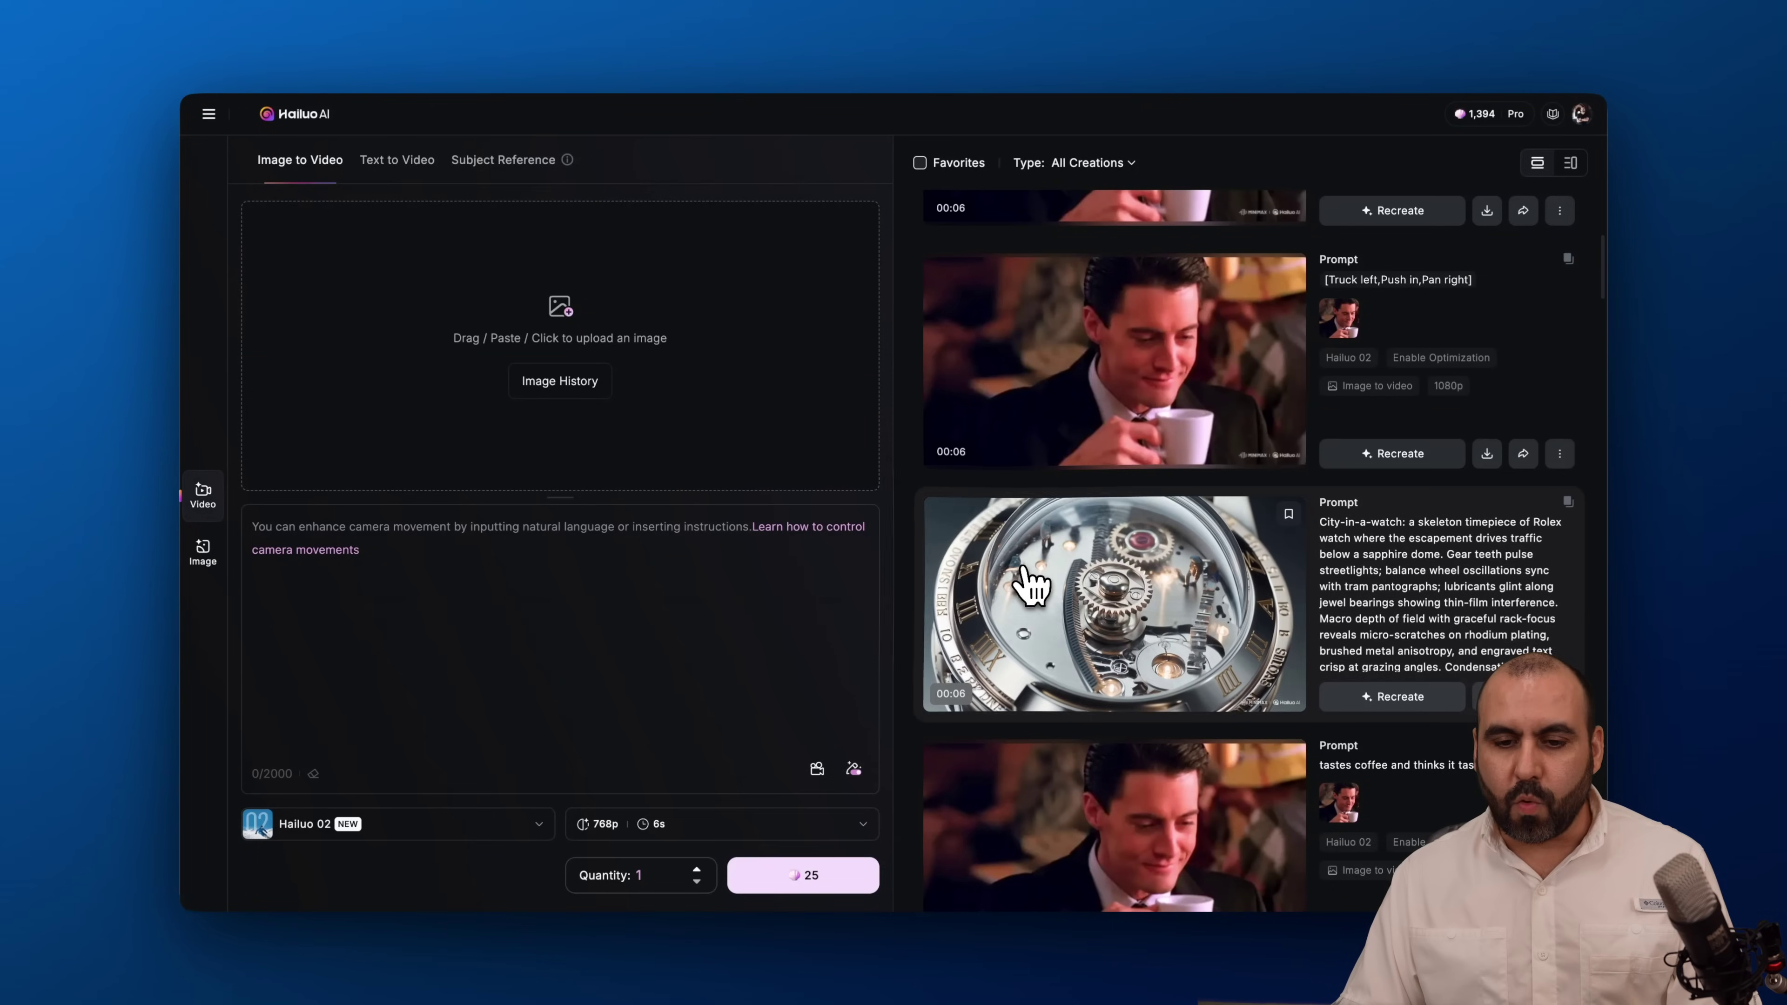
left_click(1128, 590)
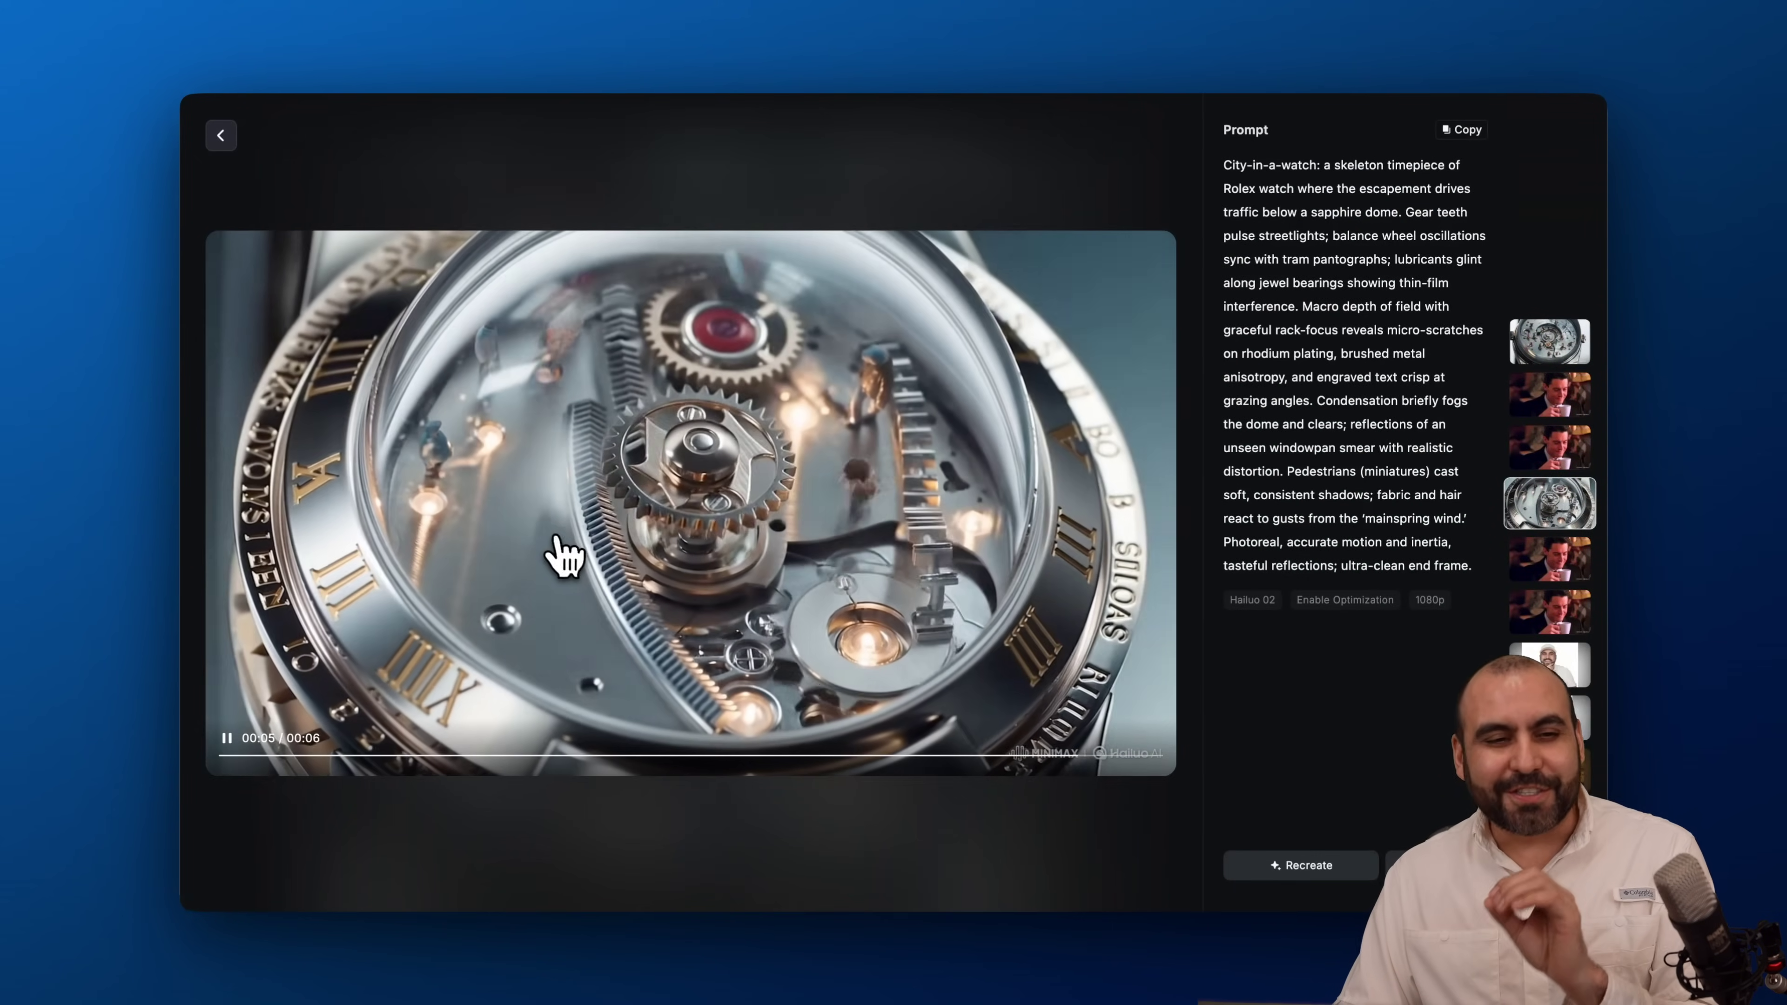
left_click(222, 137)
Step: Watch the stop smiling and get scared, Apple logo-to-watch and Nutella breakfast clips in full view
scroll(1169, 678, "down", 5)
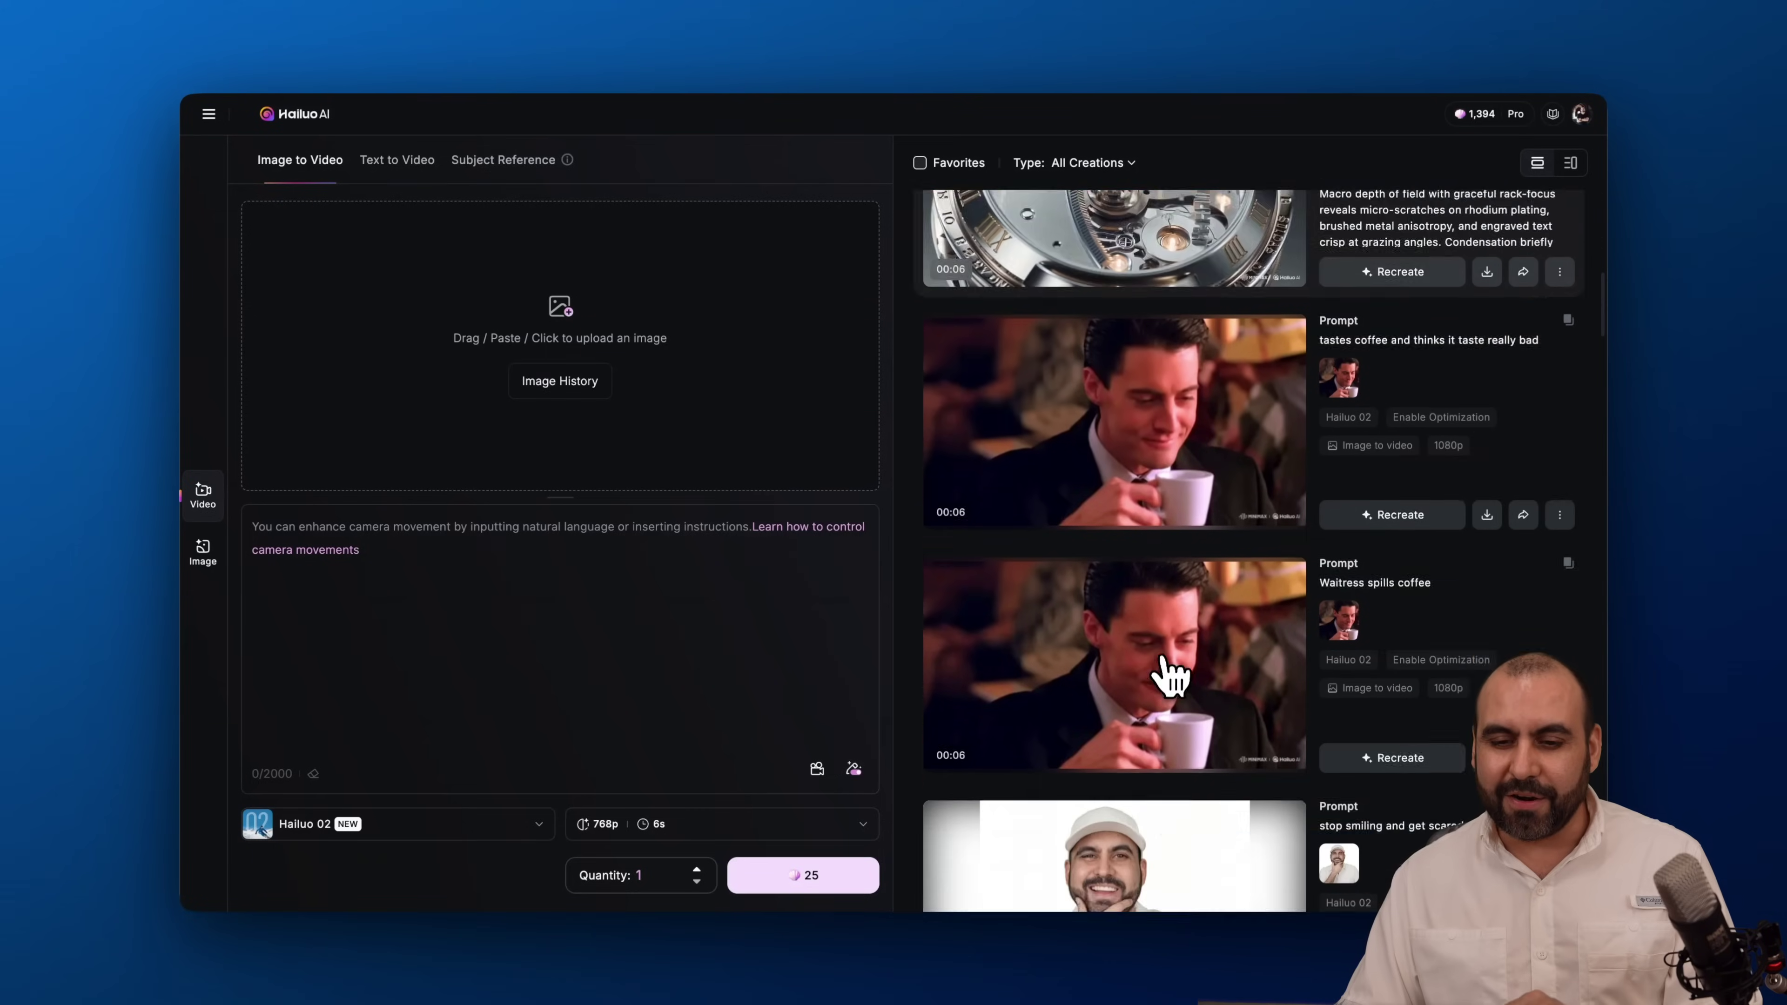
scroll(1119, 450, "down", 4)
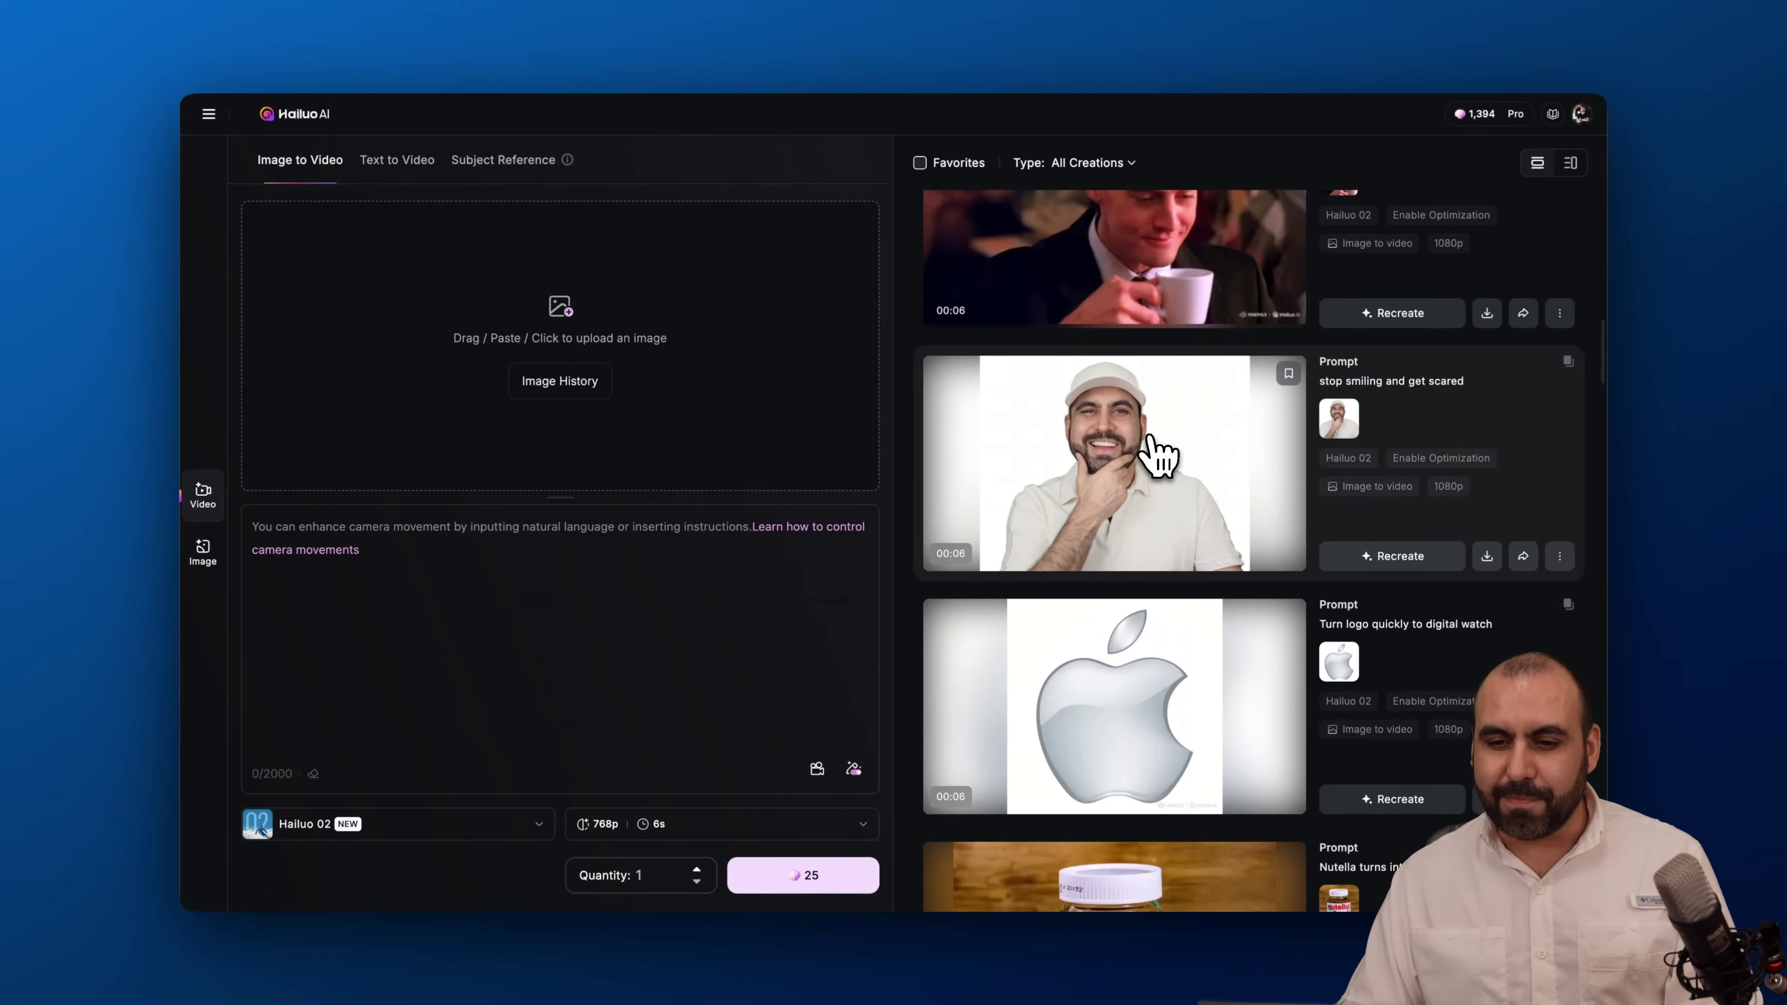
left_click(1157, 454)
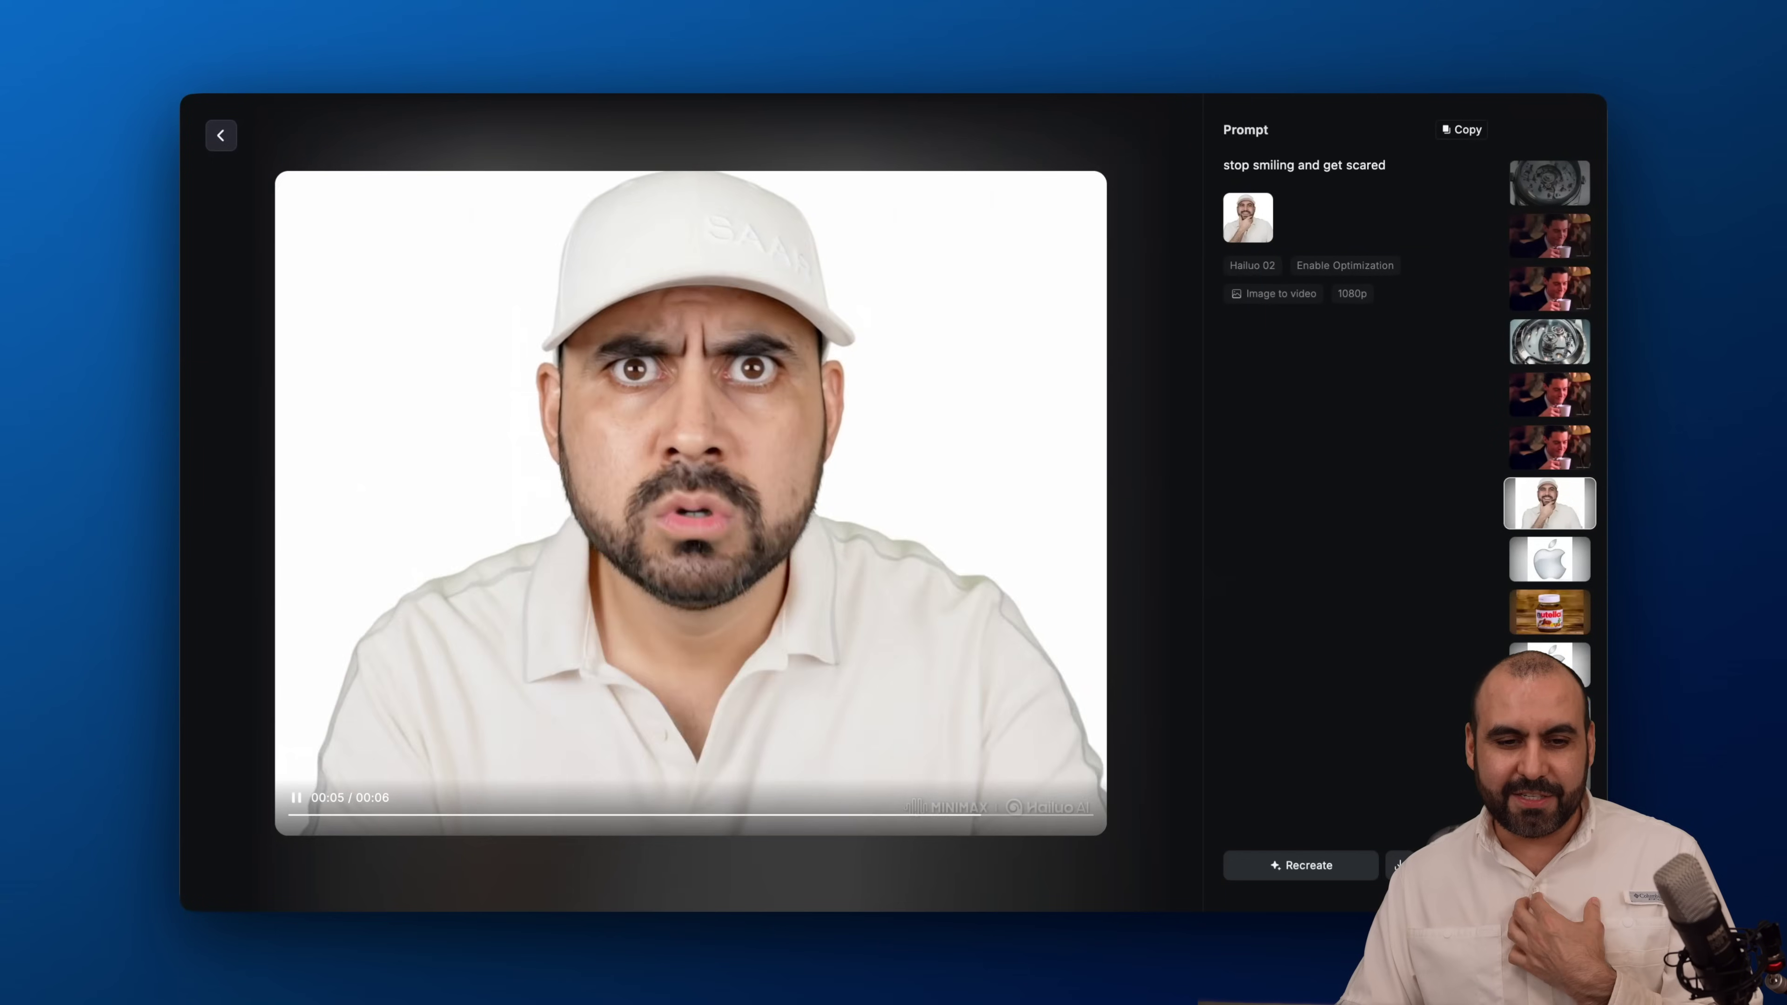
left_click(222, 136)
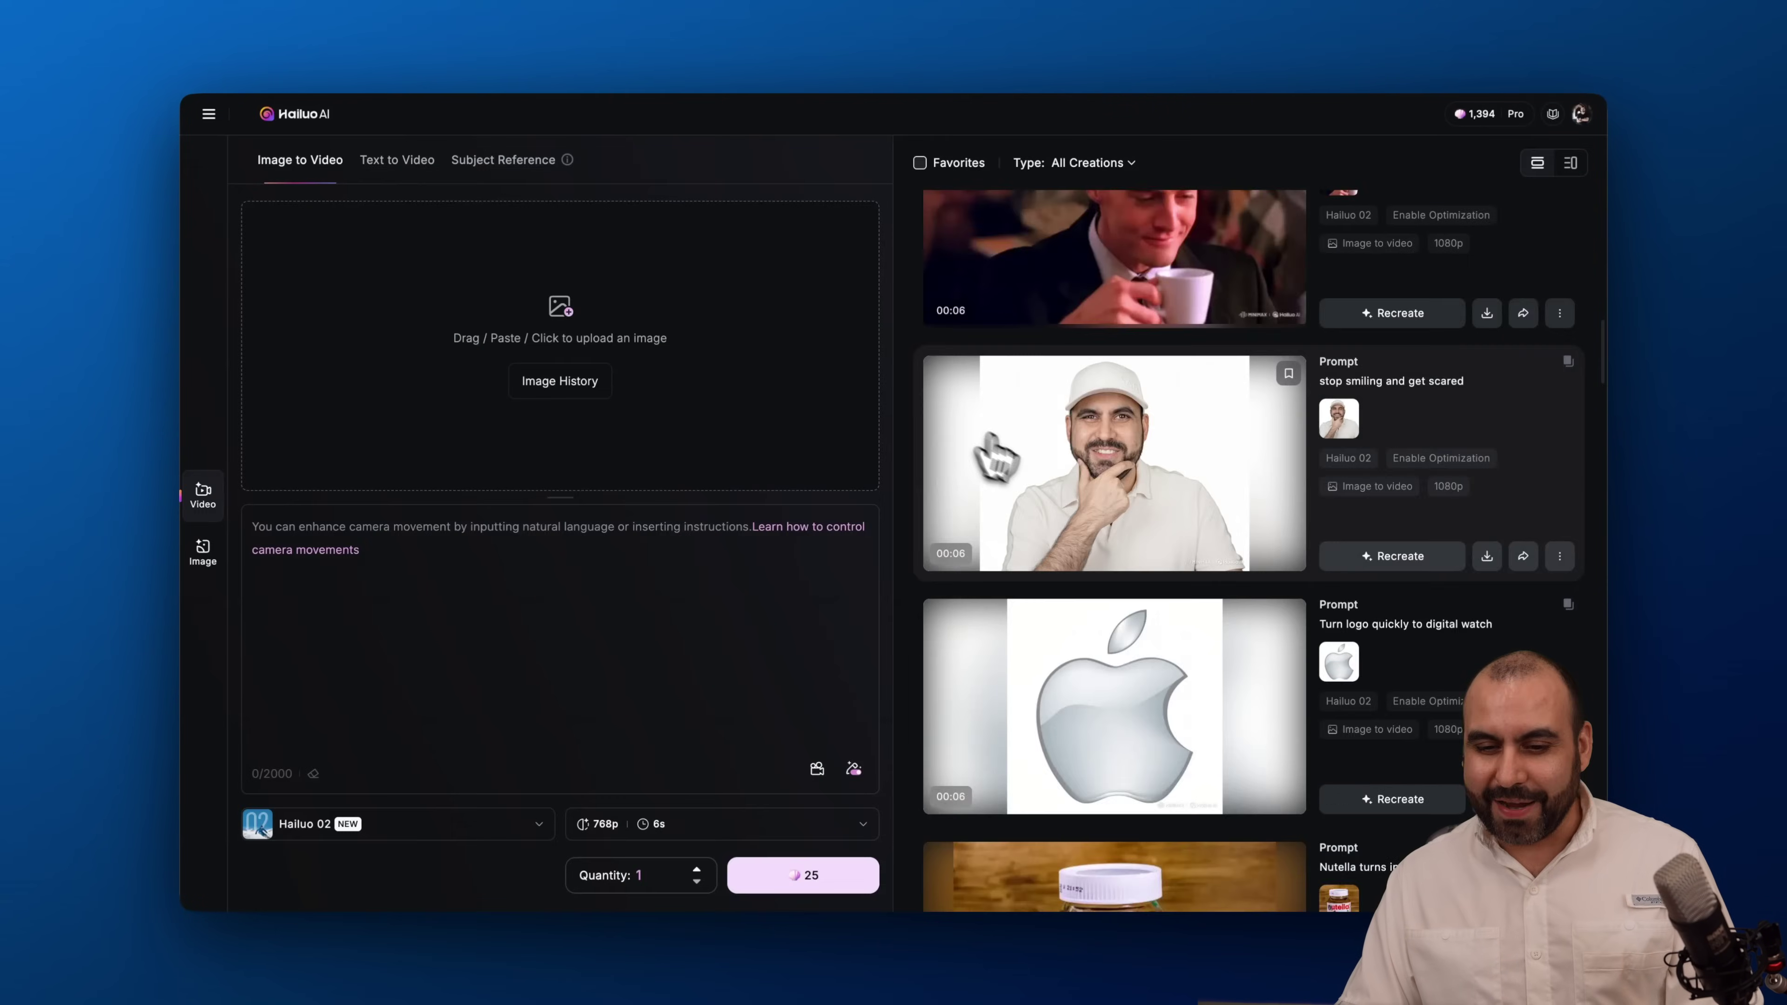
scroll(1020, 458, "down", 4)
left_click(1164, 466)
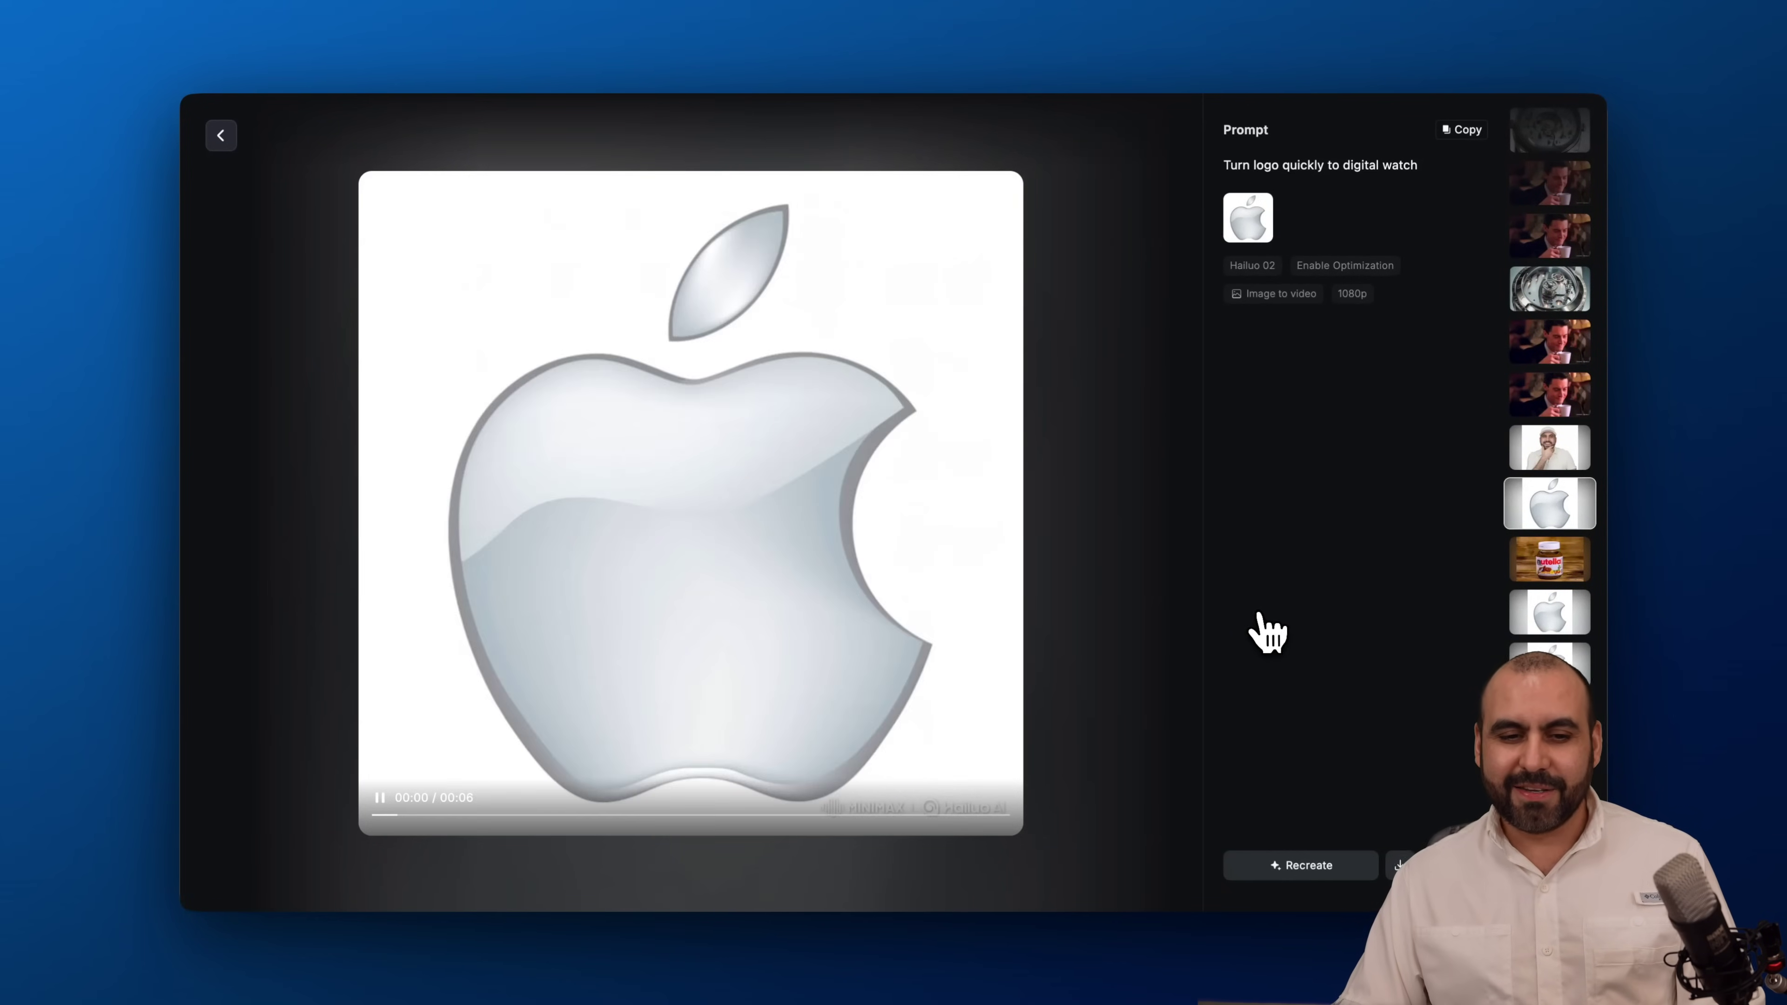
left_click(223, 136)
scroll(1196, 430, "down", 3)
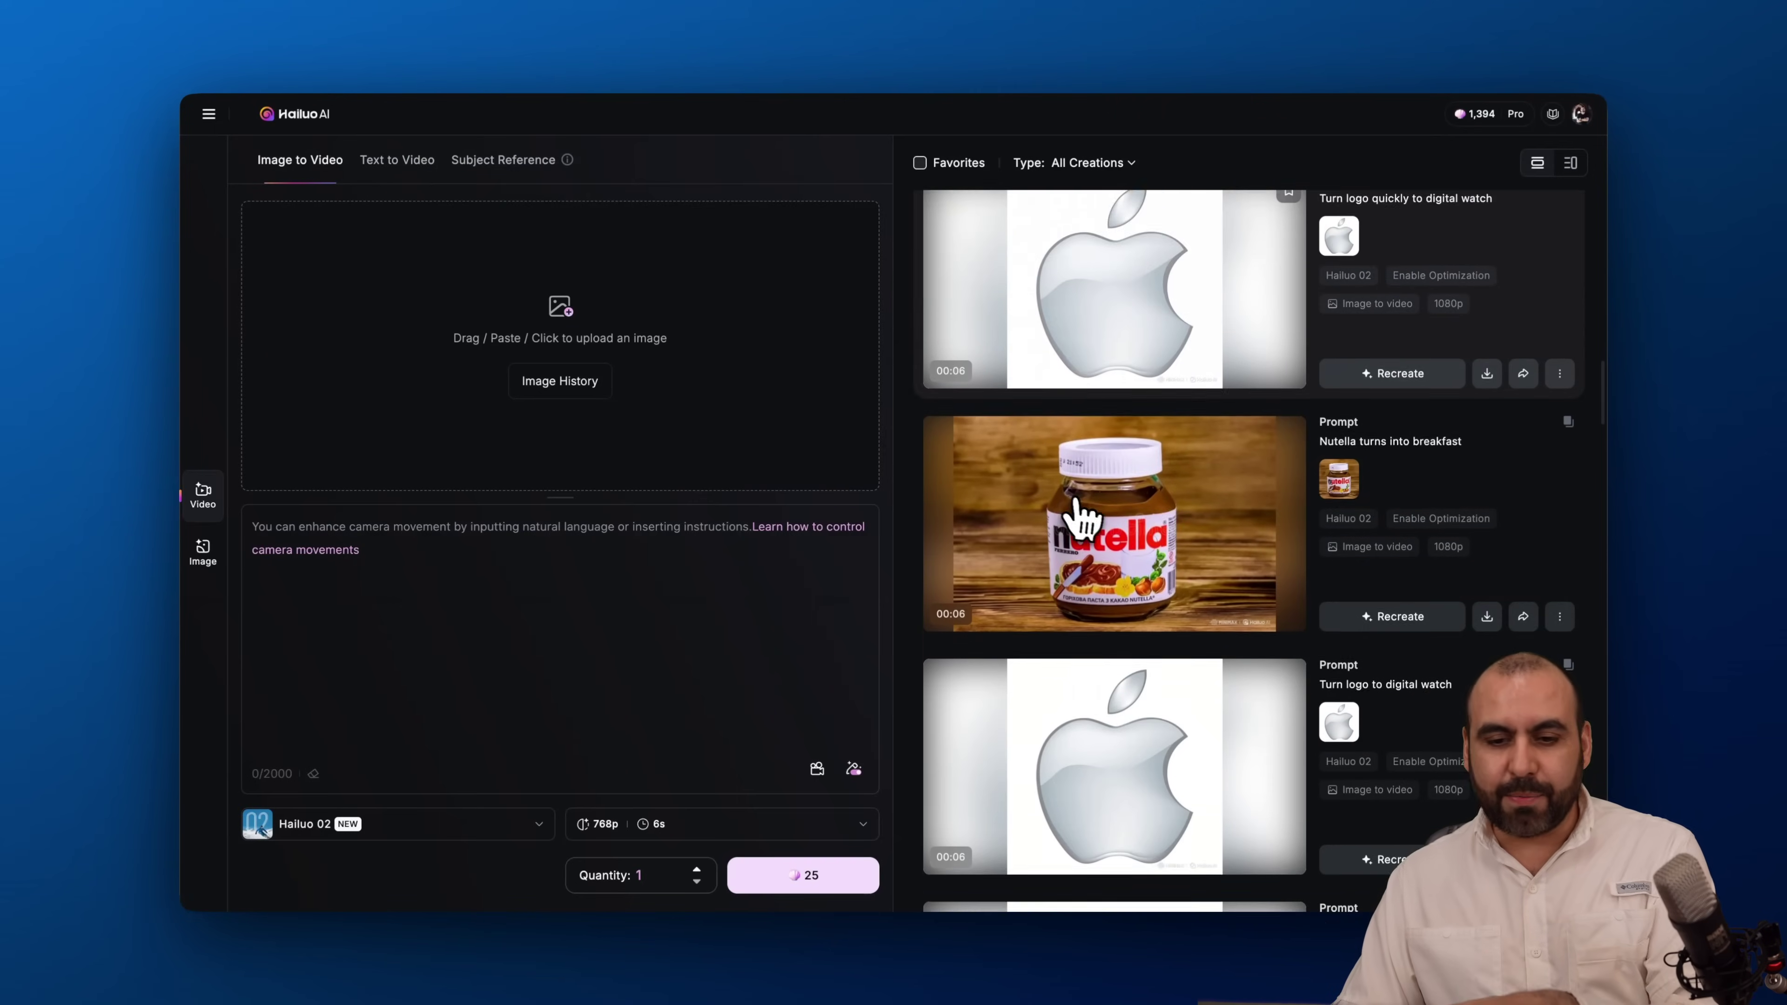
left_click(1201, 433)
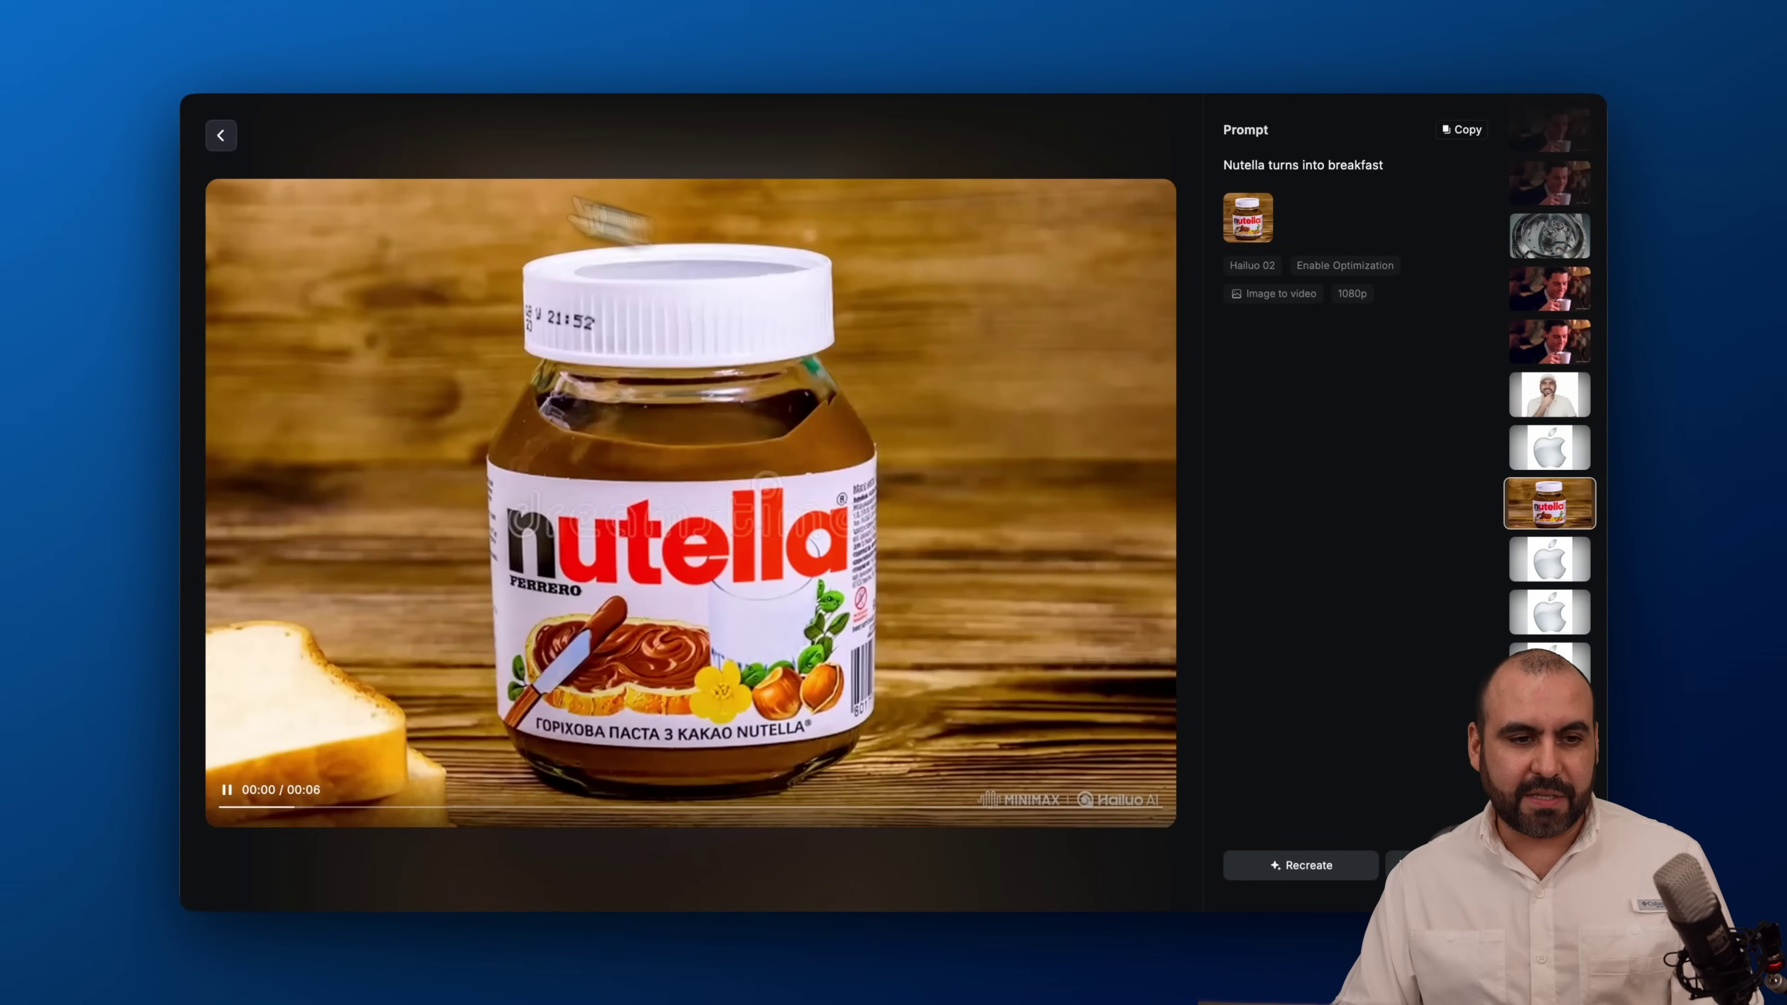
left_click(220, 136)
scroll(1147, 584, "down", 5)
scroll(1144, 577, "down", 5)
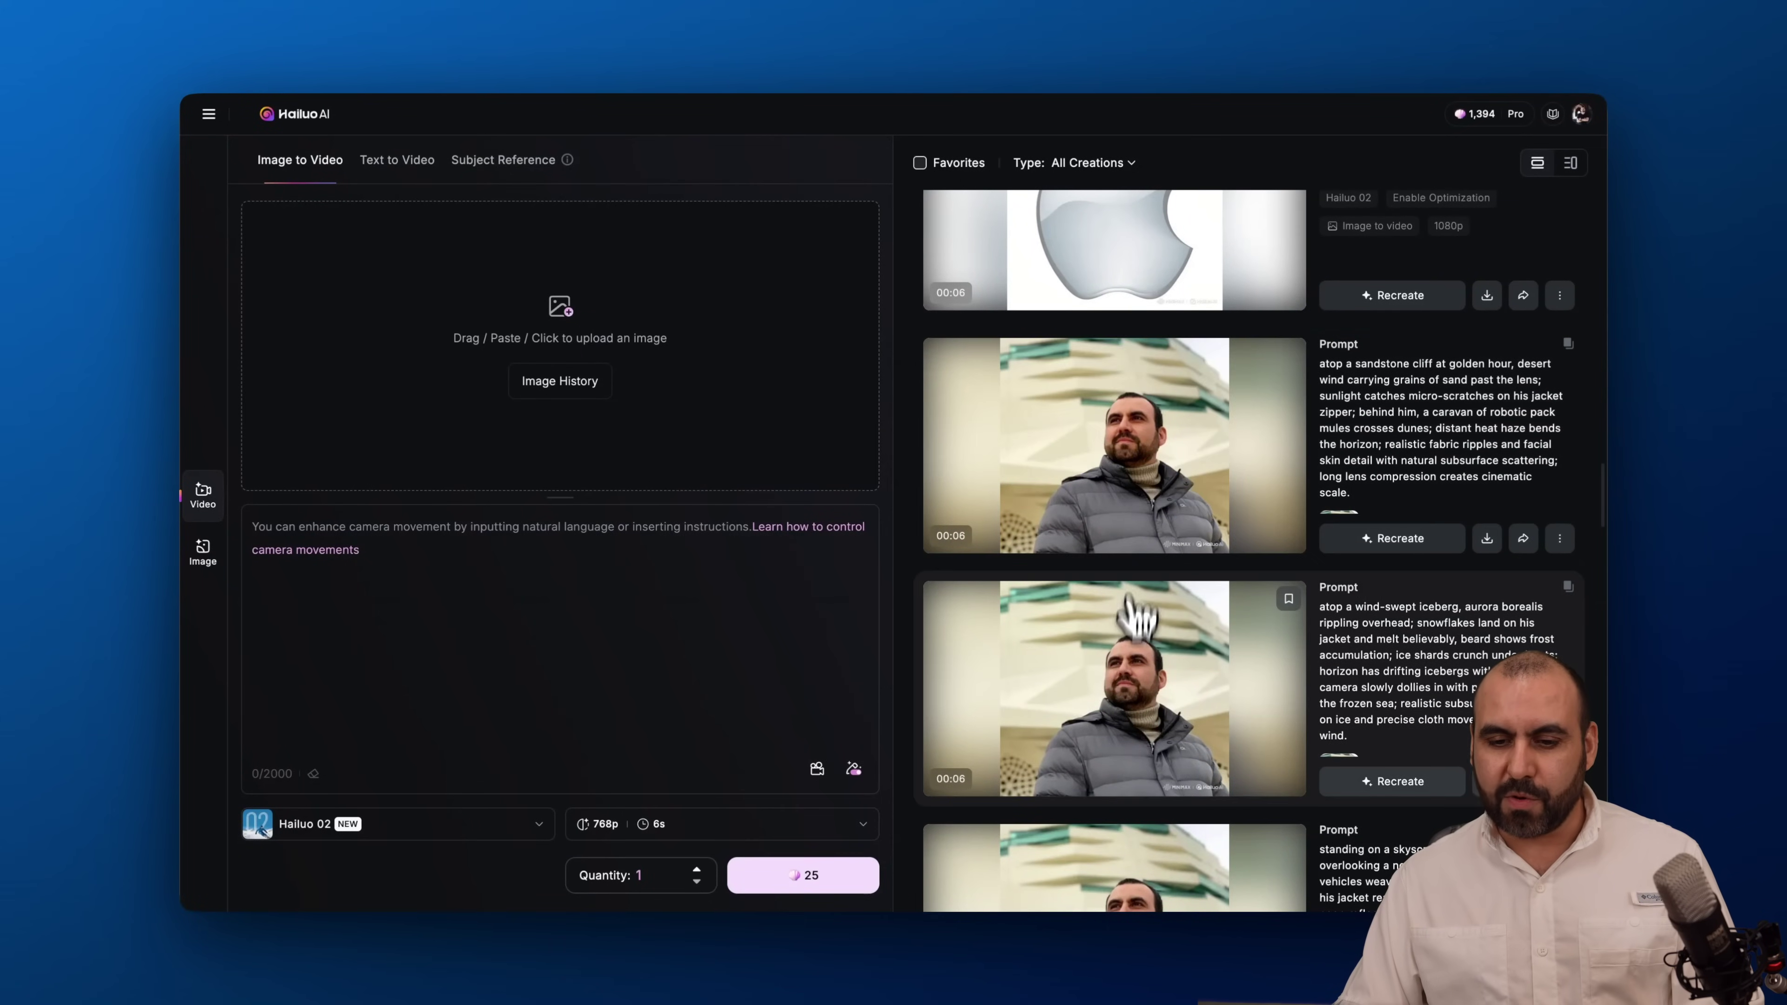
Step: Watch the iceberg and aurora clip and the museum guard clip in full view
left_click(1127, 662)
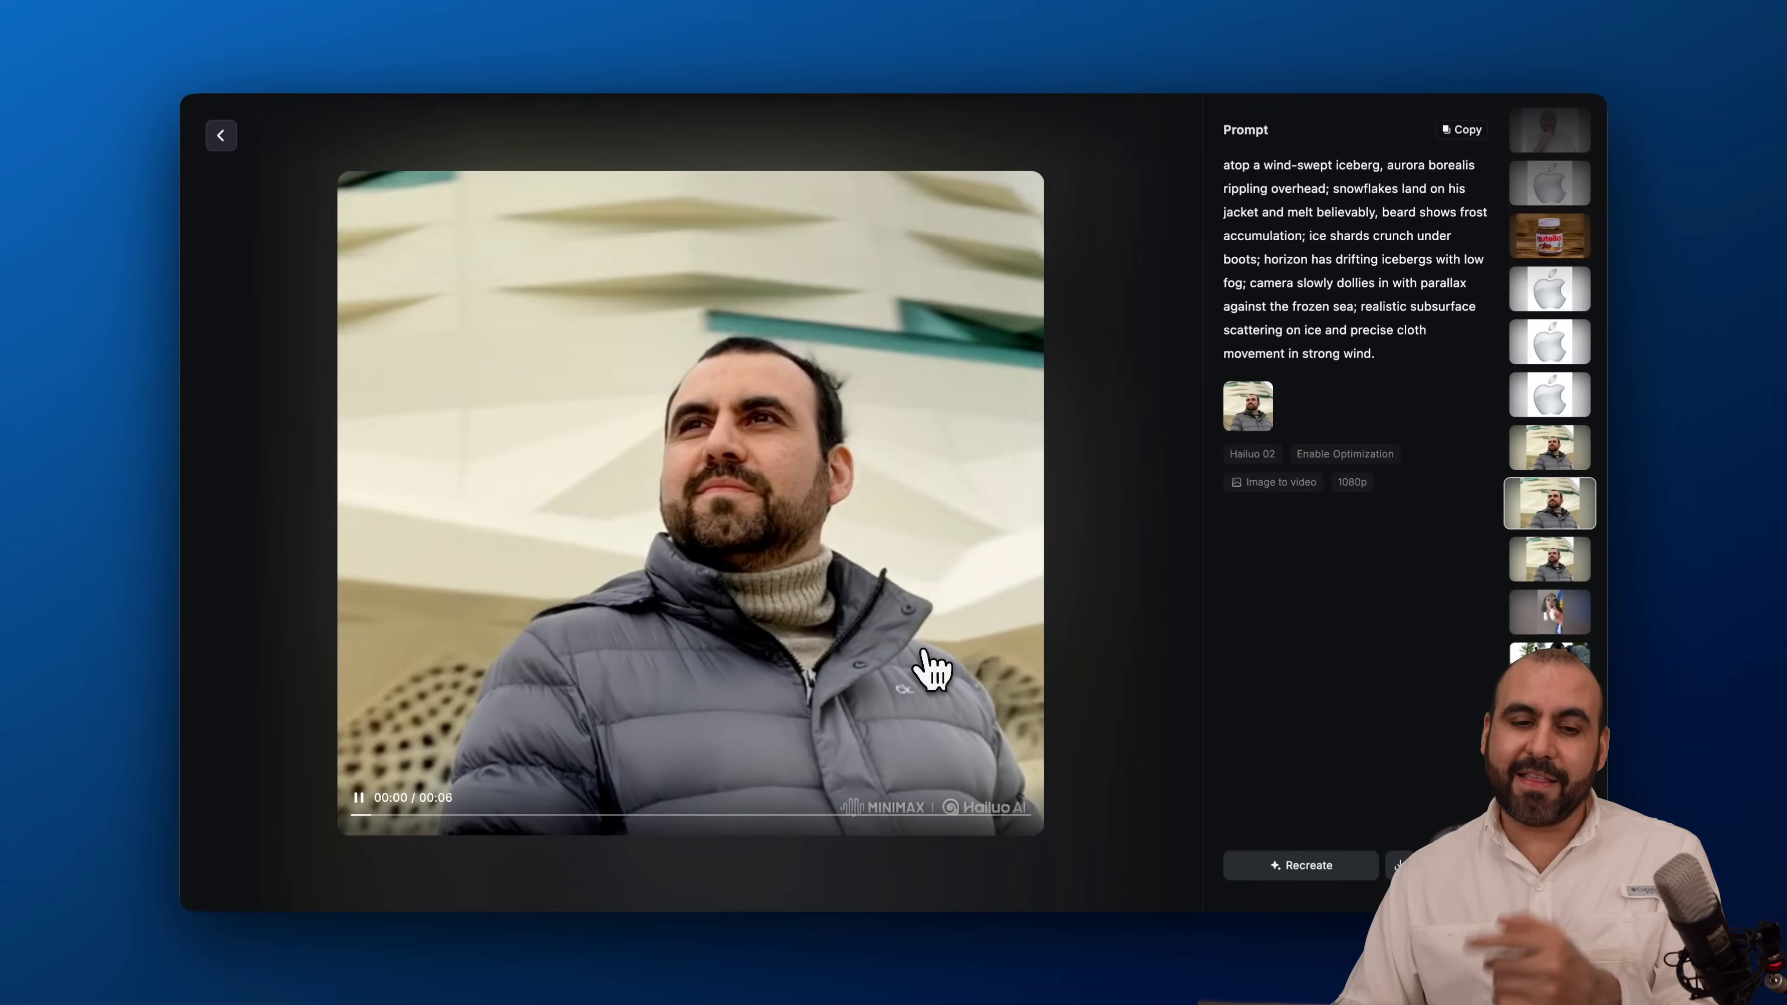
left_click(222, 137)
scroll(1117, 420, "down", 10)
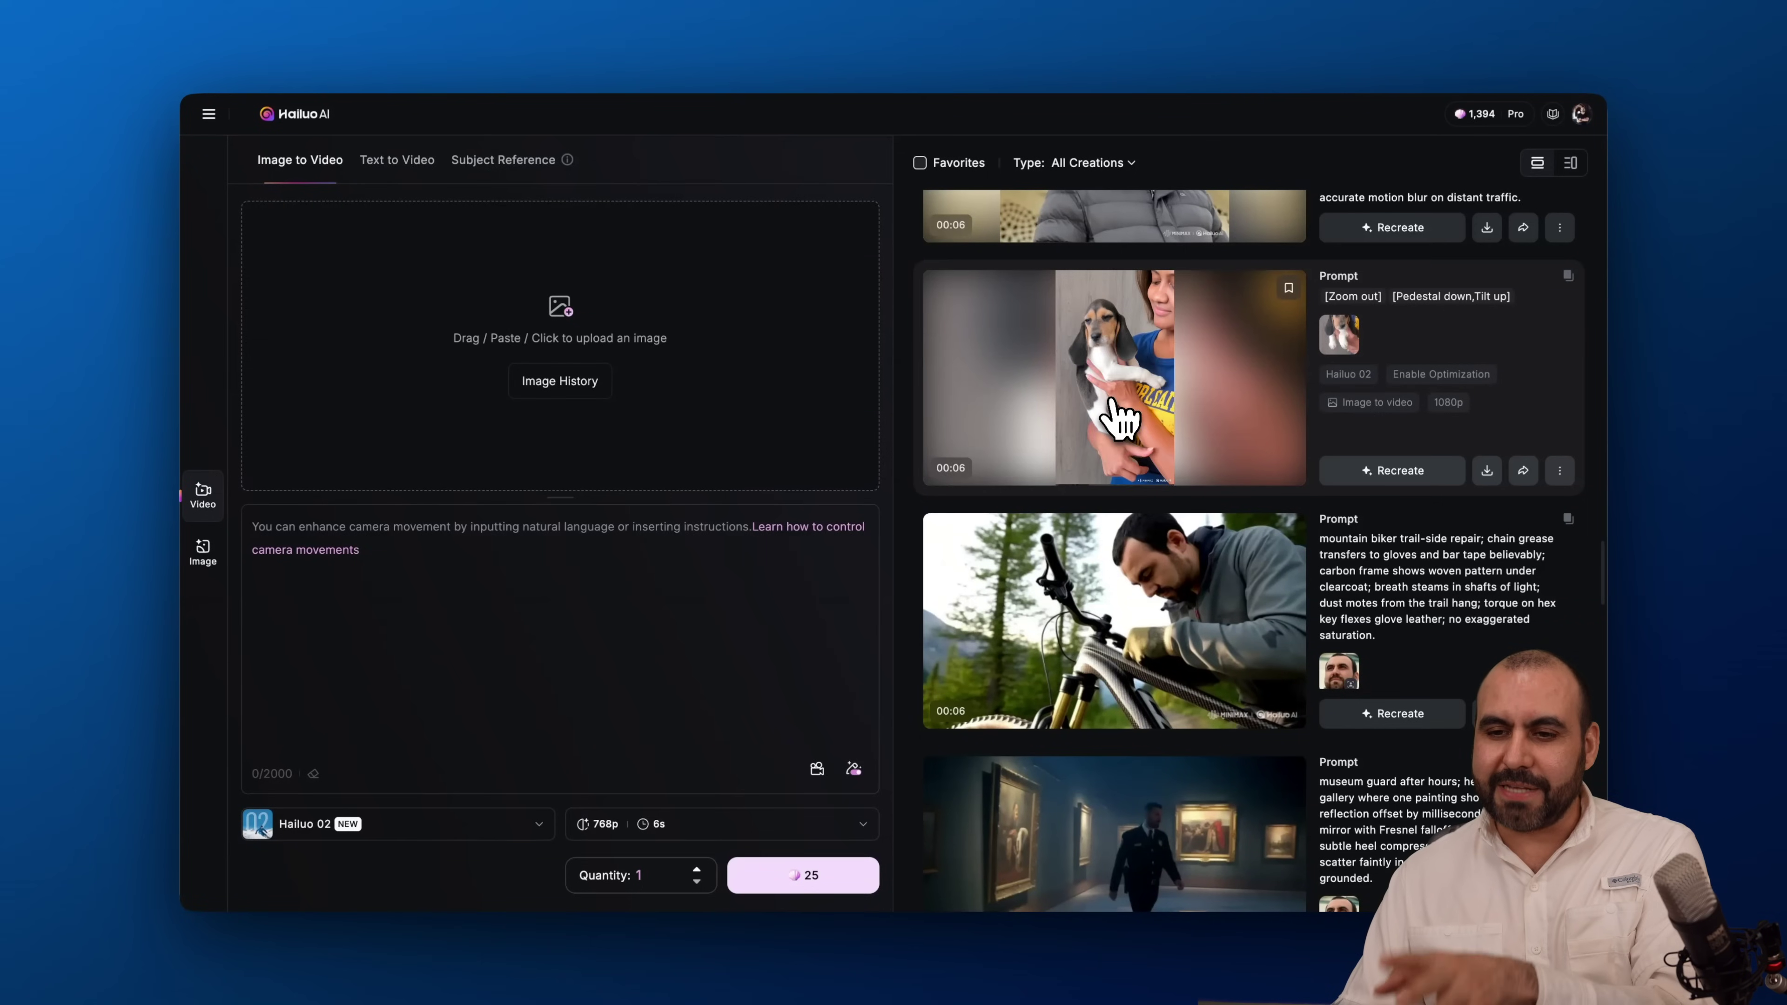
scroll(1154, 430, "down", 3)
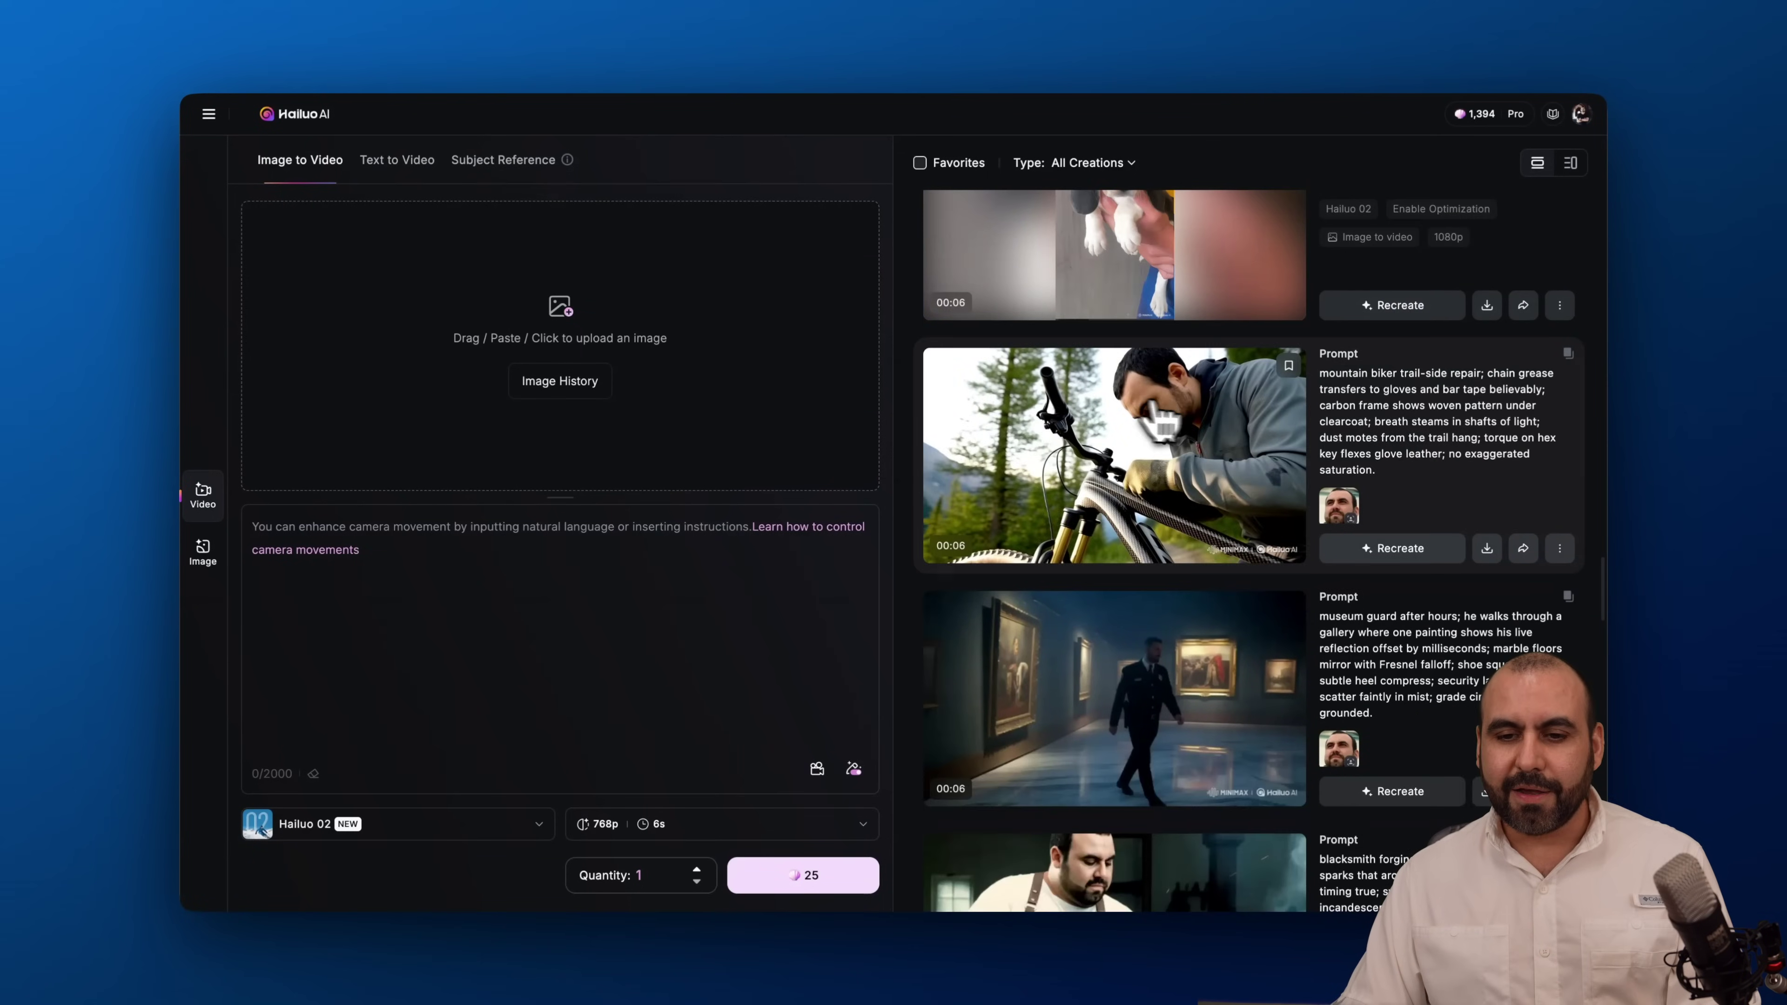
scroll(1199, 440, "down", 2)
scroll(1217, 444, "down", 2)
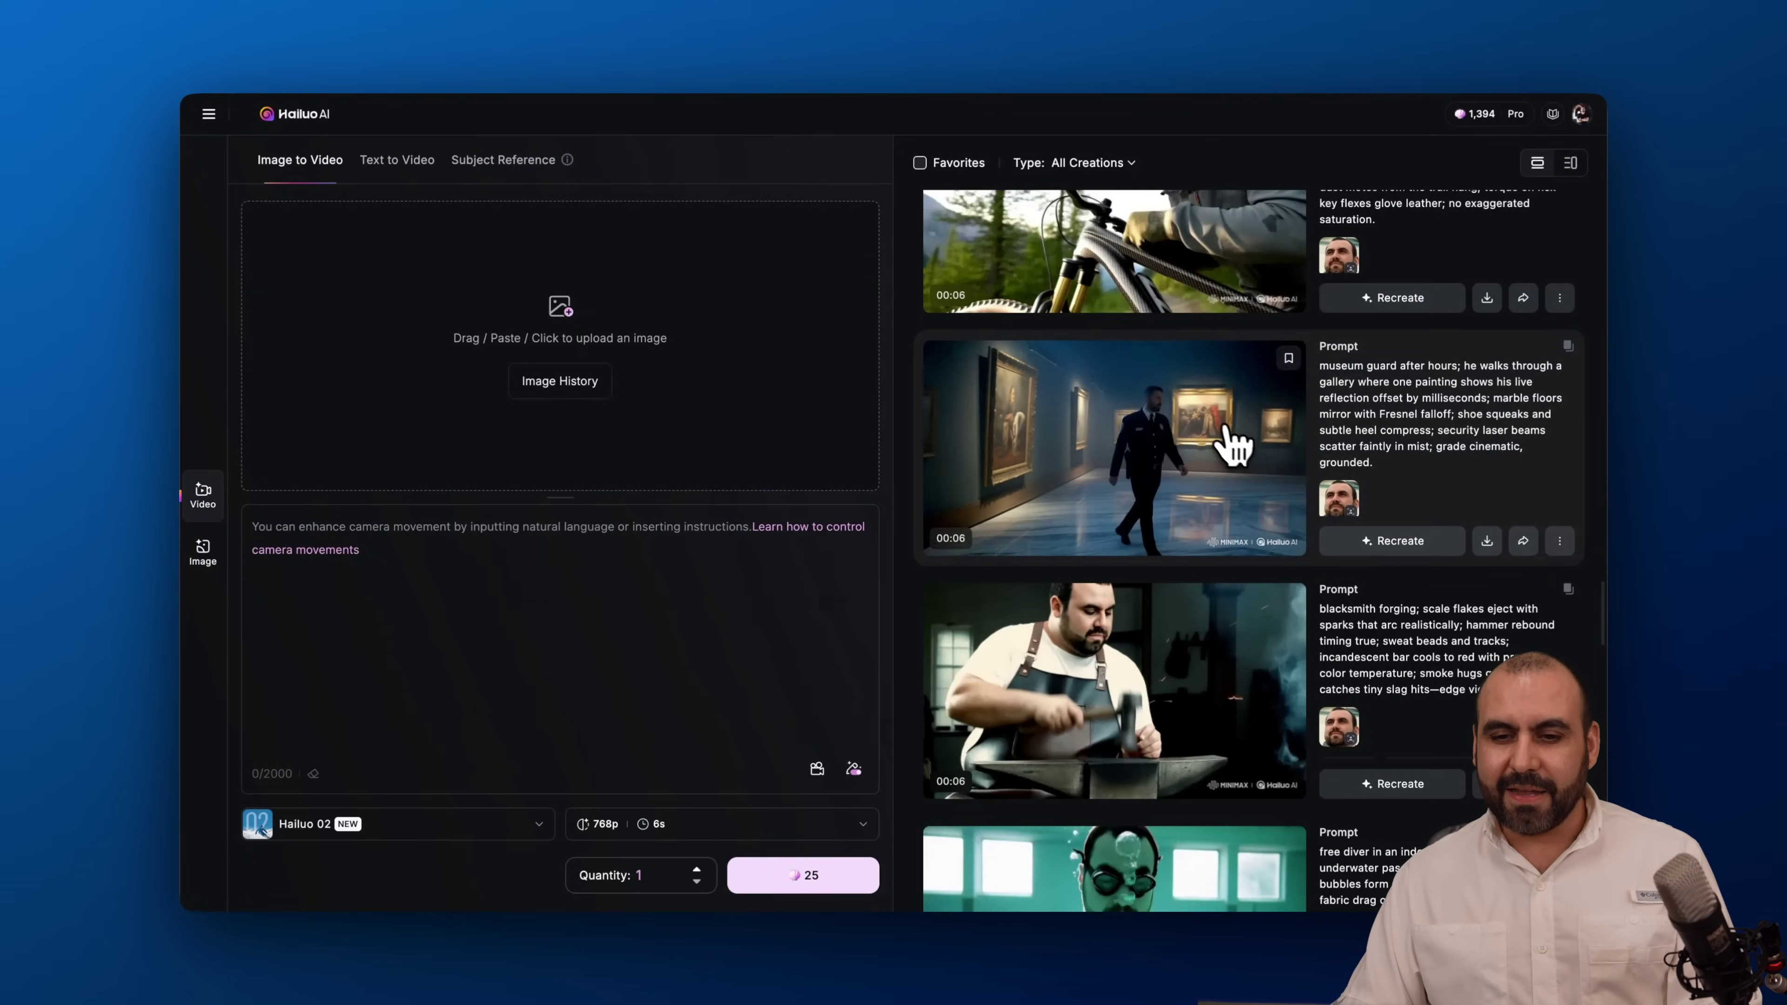
left_click(1224, 451)
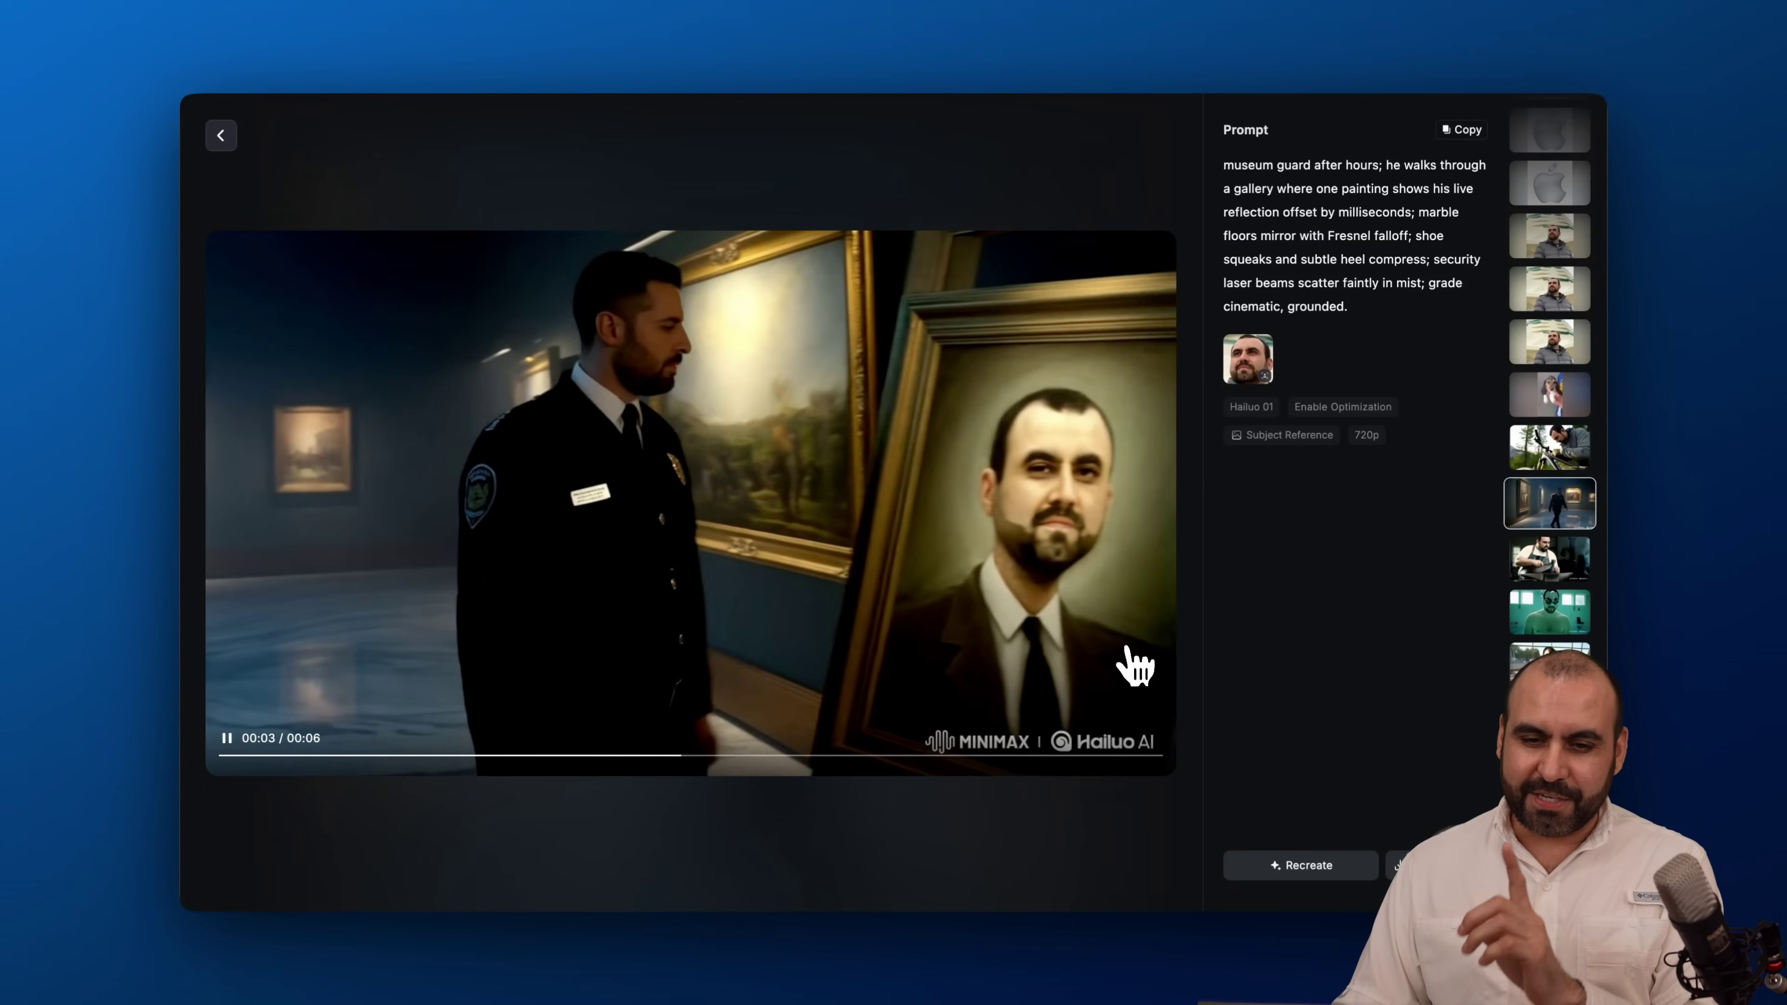
left_click(221, 136)
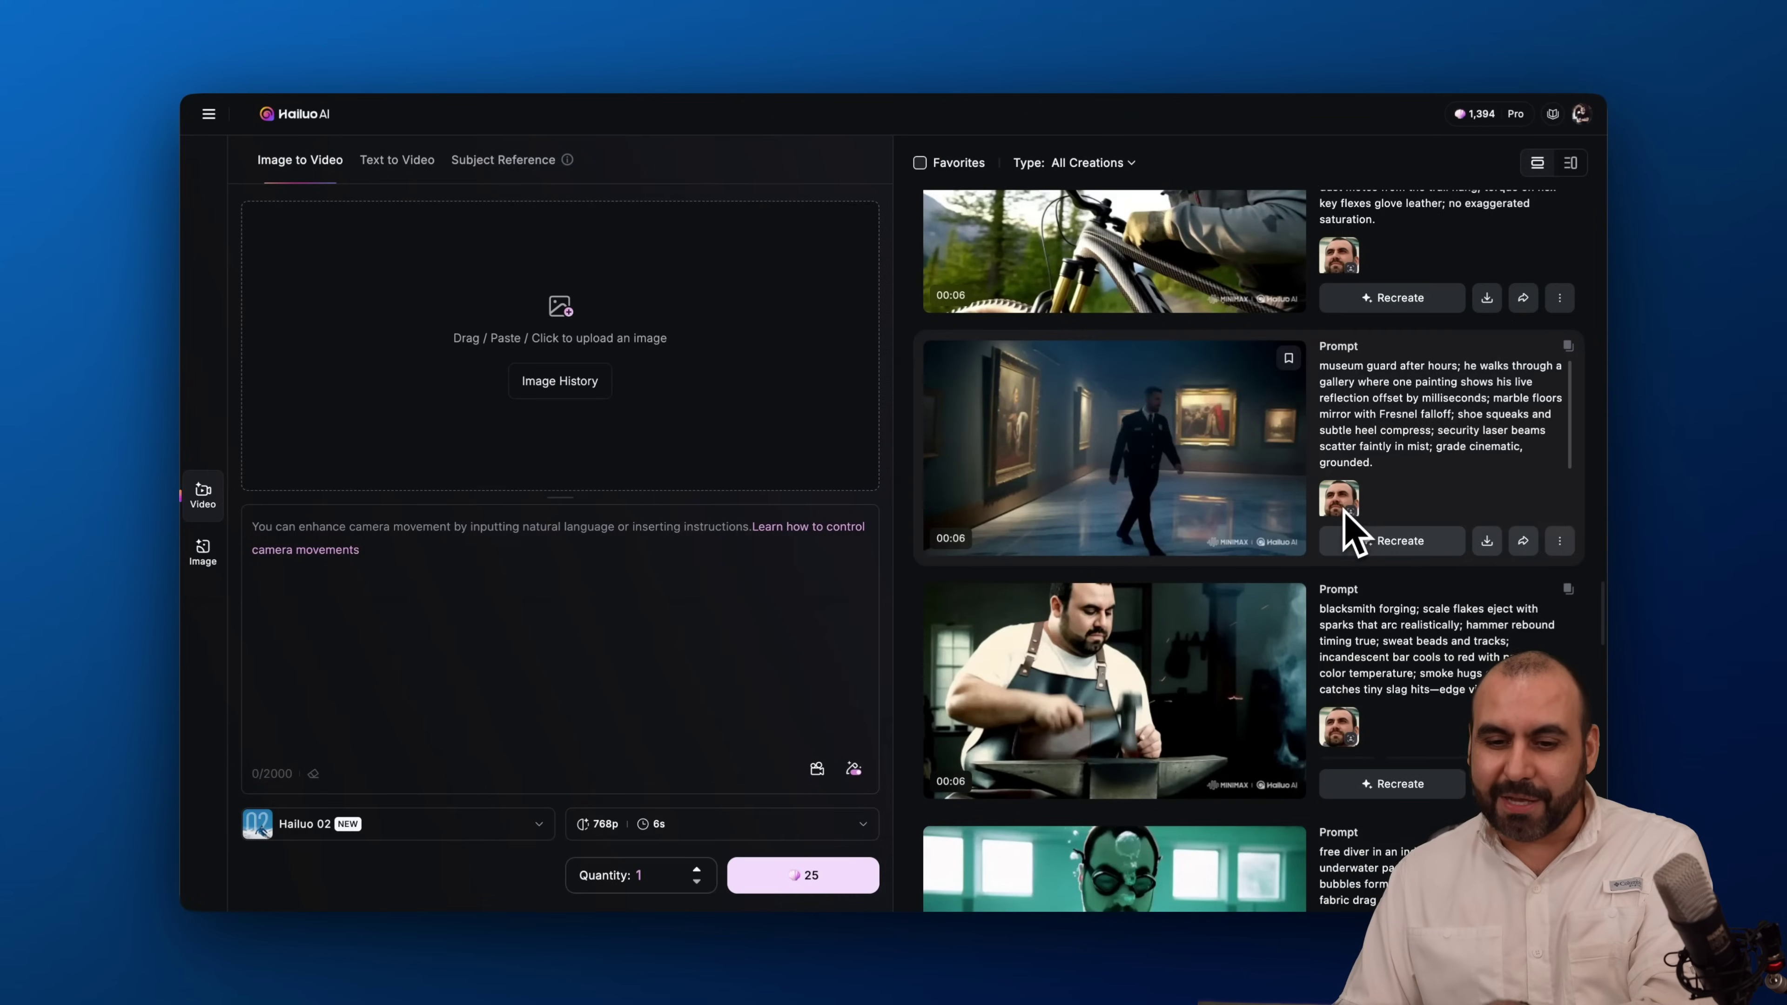
Step: Scroll further down past the skyline, watch and desert creations and open Image History
scroll(1344, 520, "down", 5)
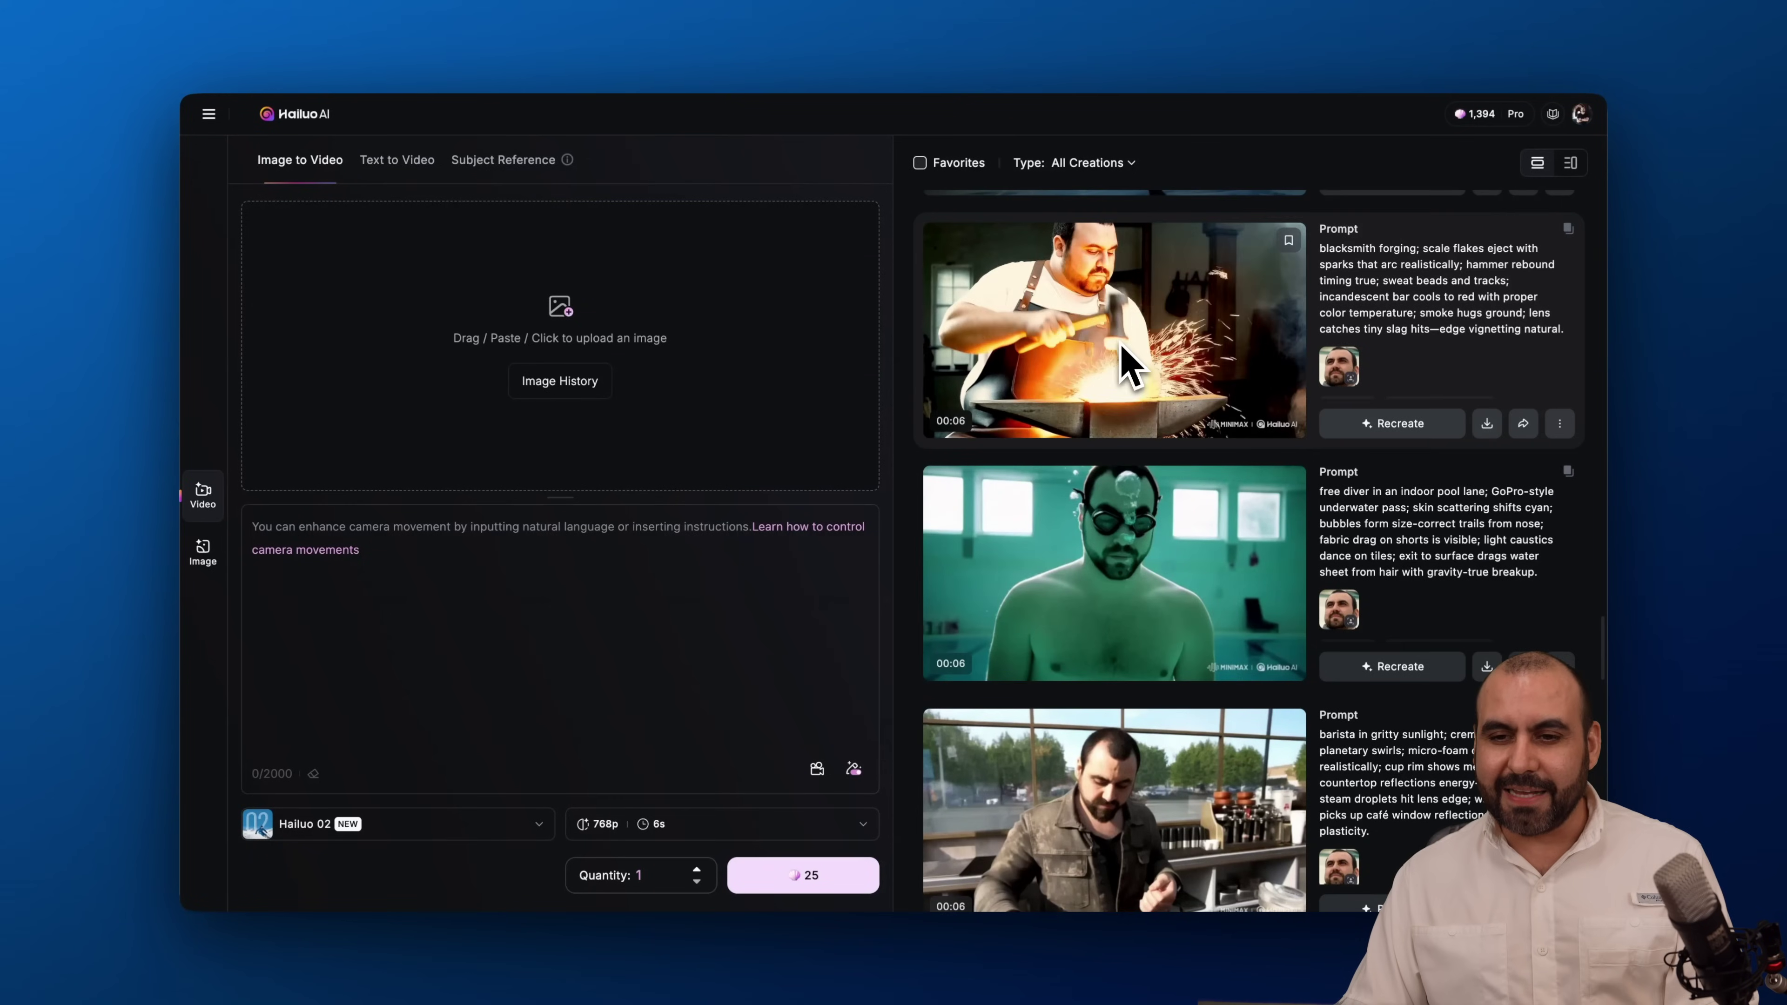
scroll(1121, 352, "down", 3)
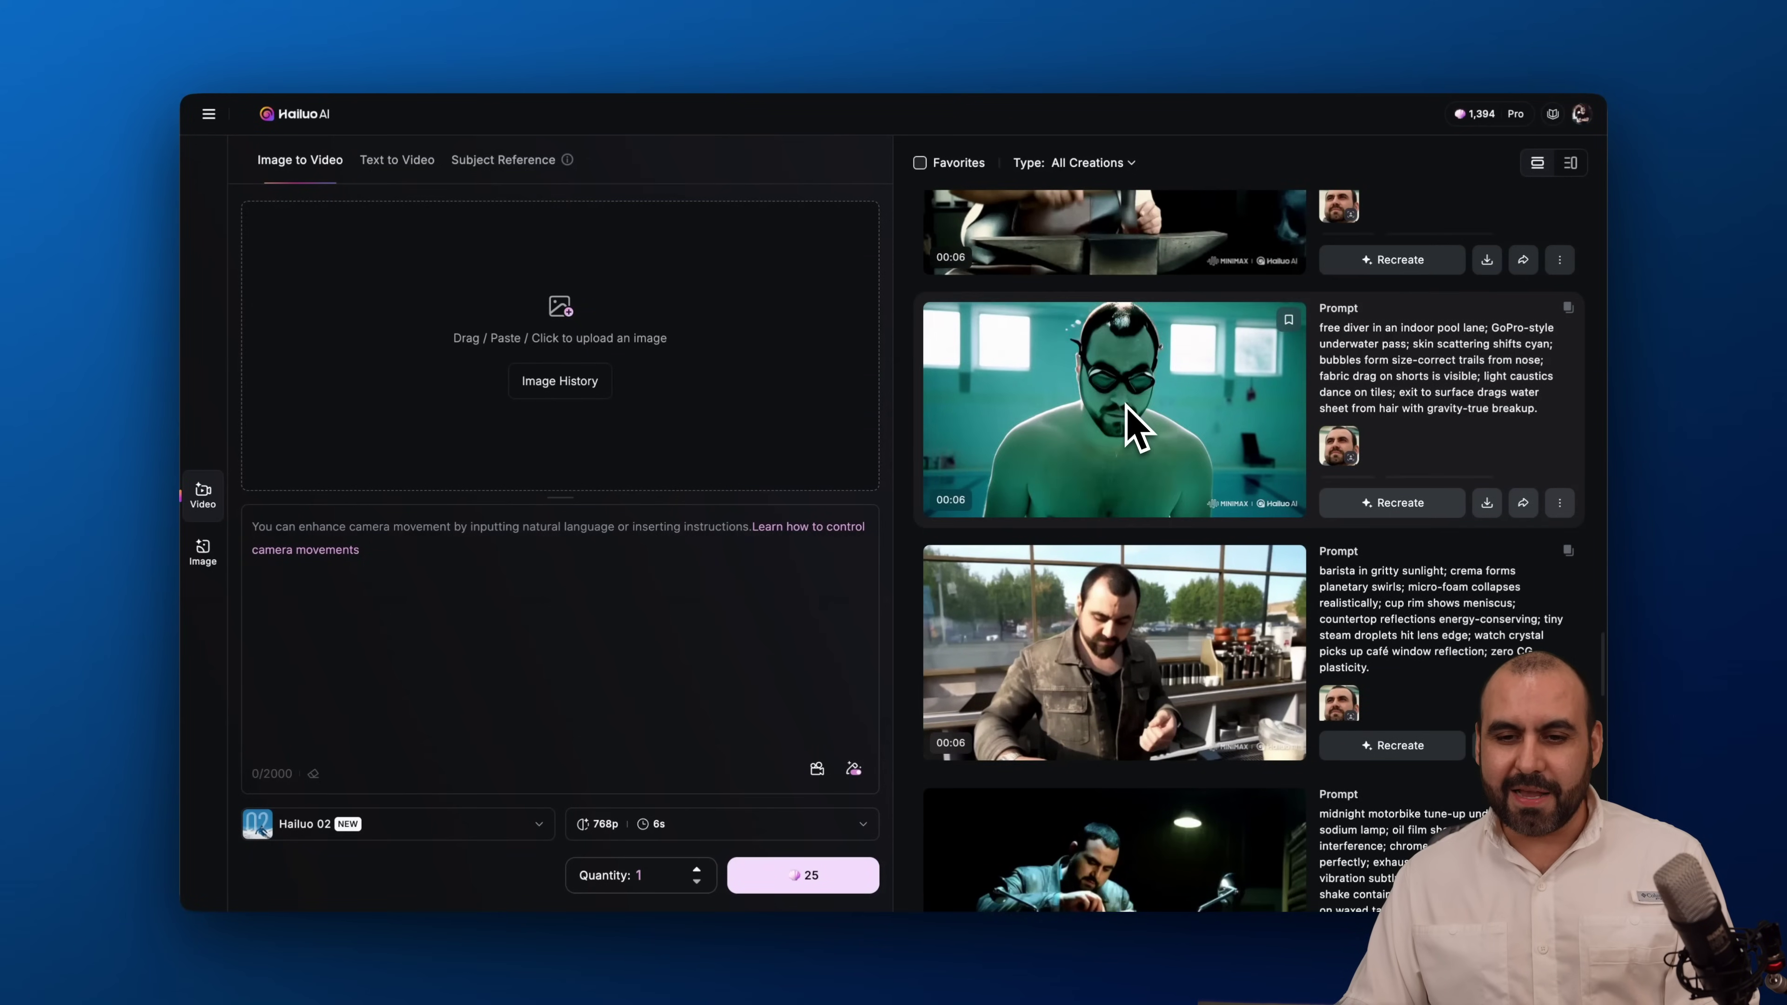
scroll(1139, 549, "down", 10)
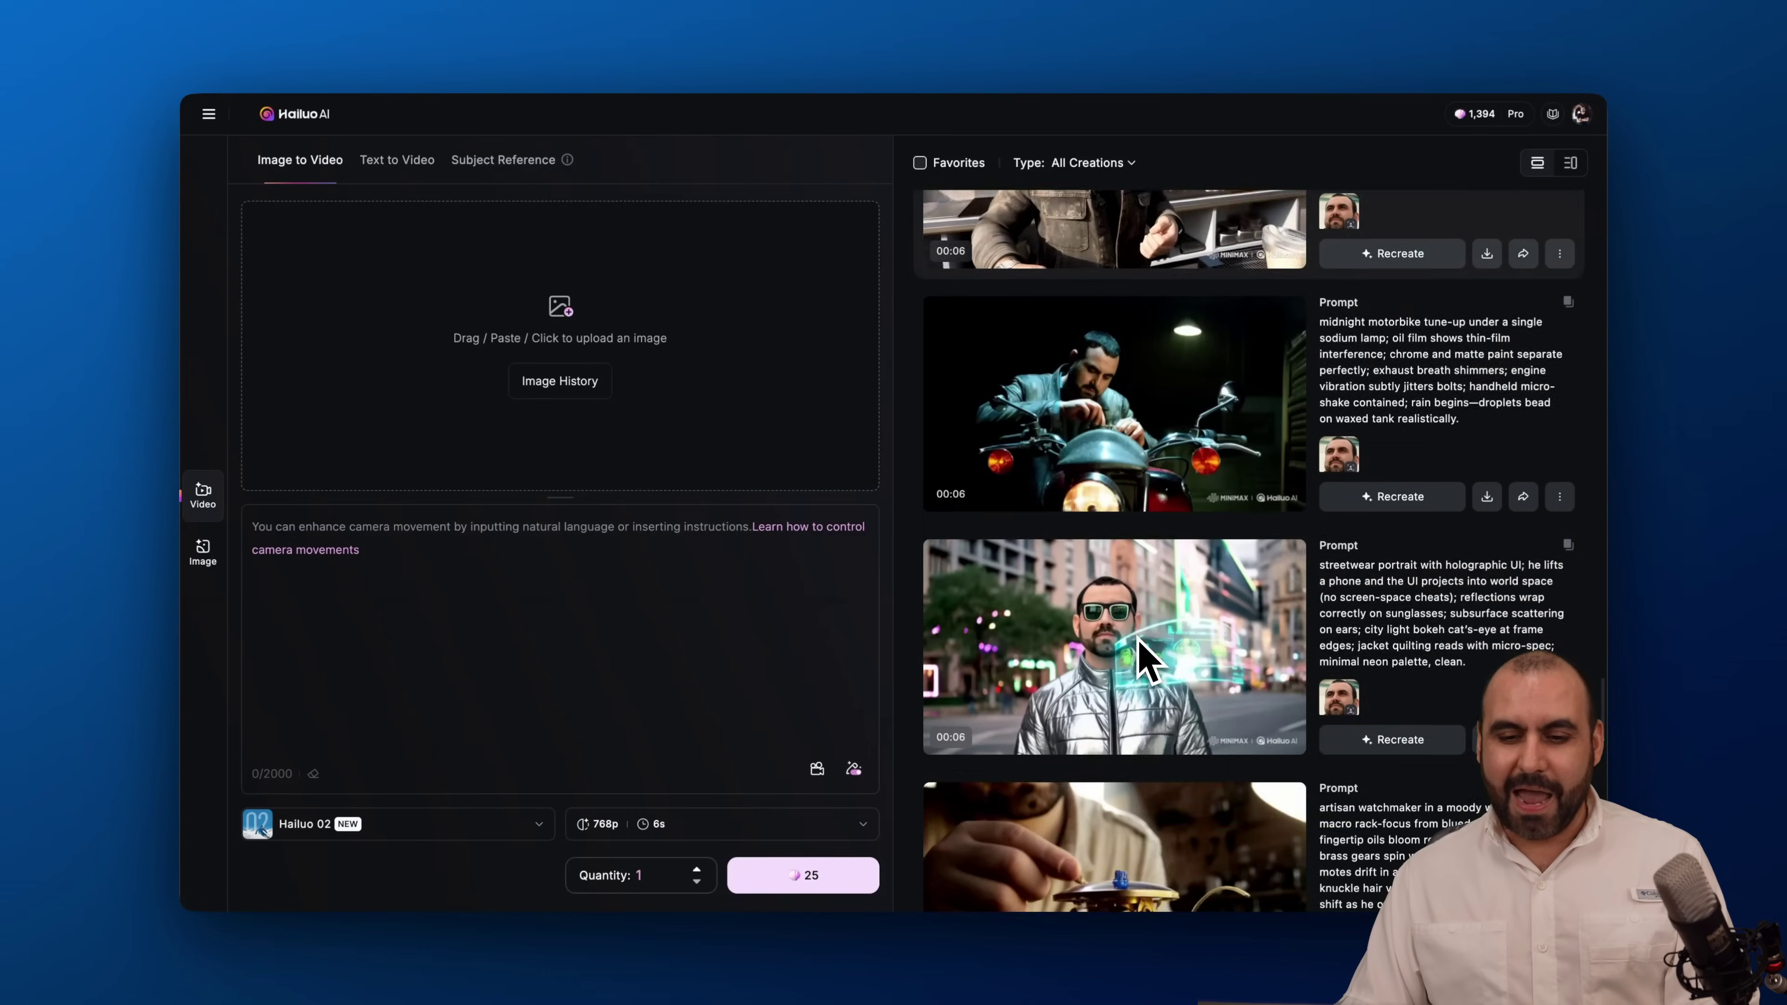
scroll(1145, 647, "down", 5)
scroll(1140, 639, "down", 5)
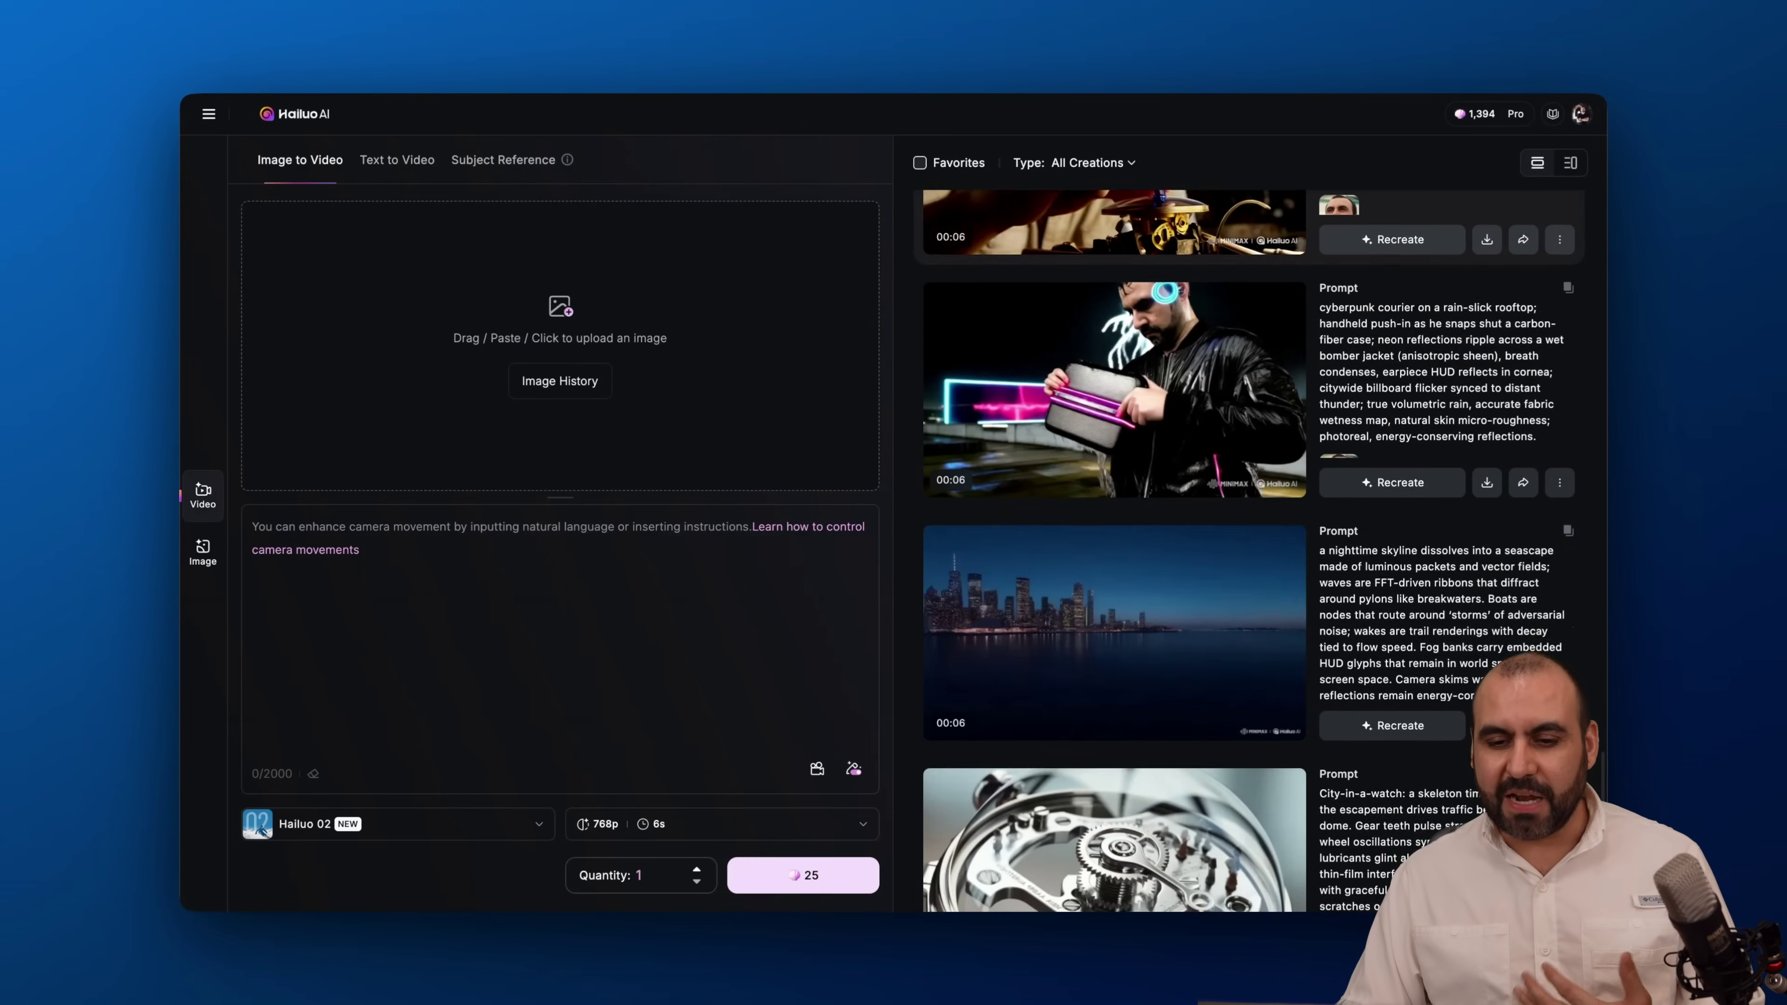
scroll(1149, 658, "down", 5)
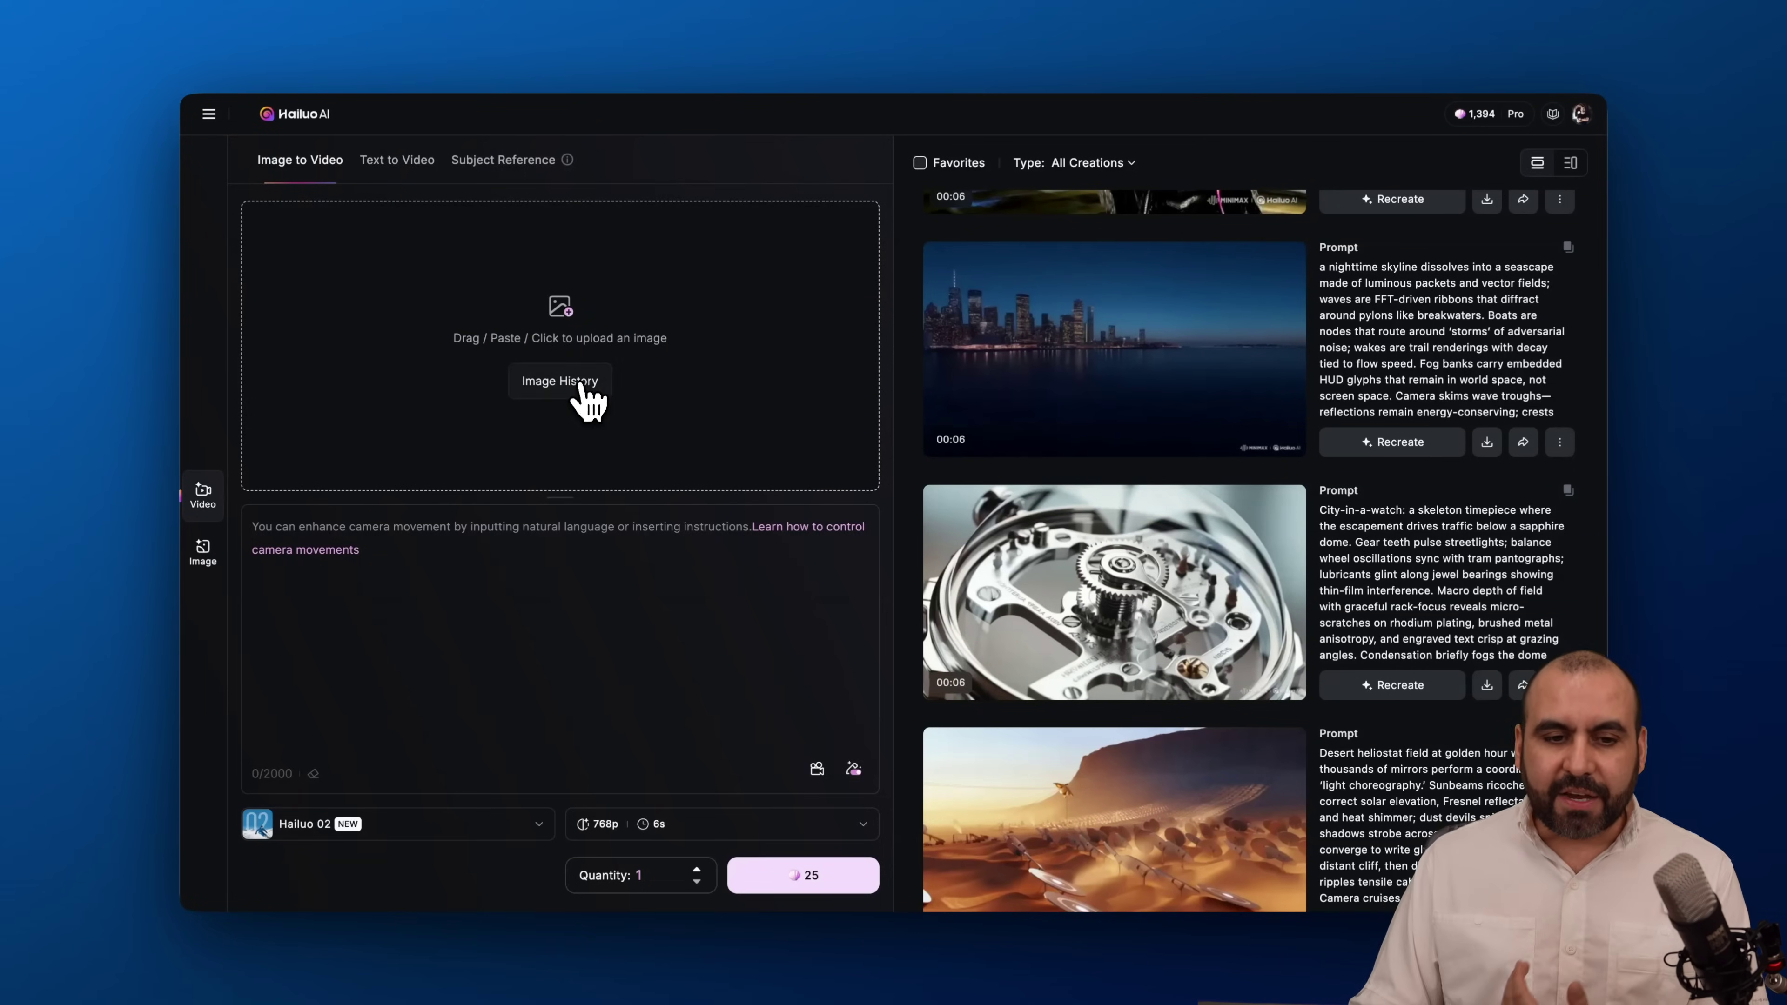
left_click(573, 384)
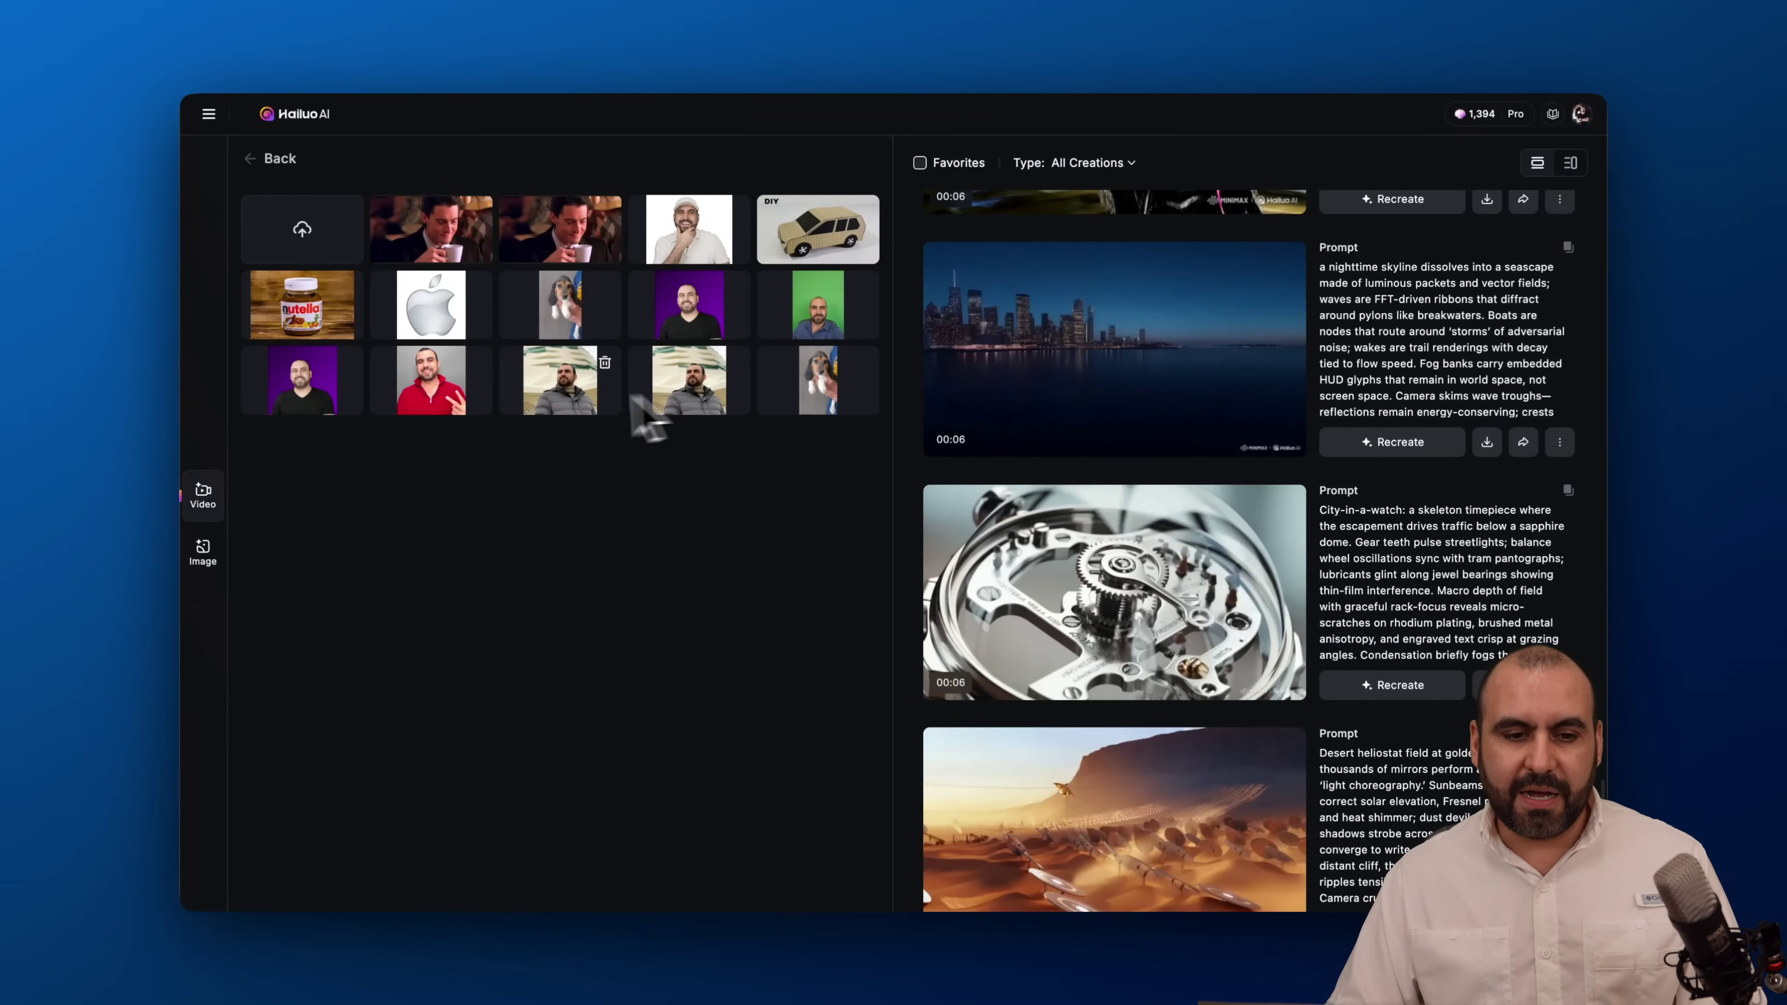
Step: Load the grey-jacket portrait from Image History as the Image to Video starting image
left_click(560, 388)
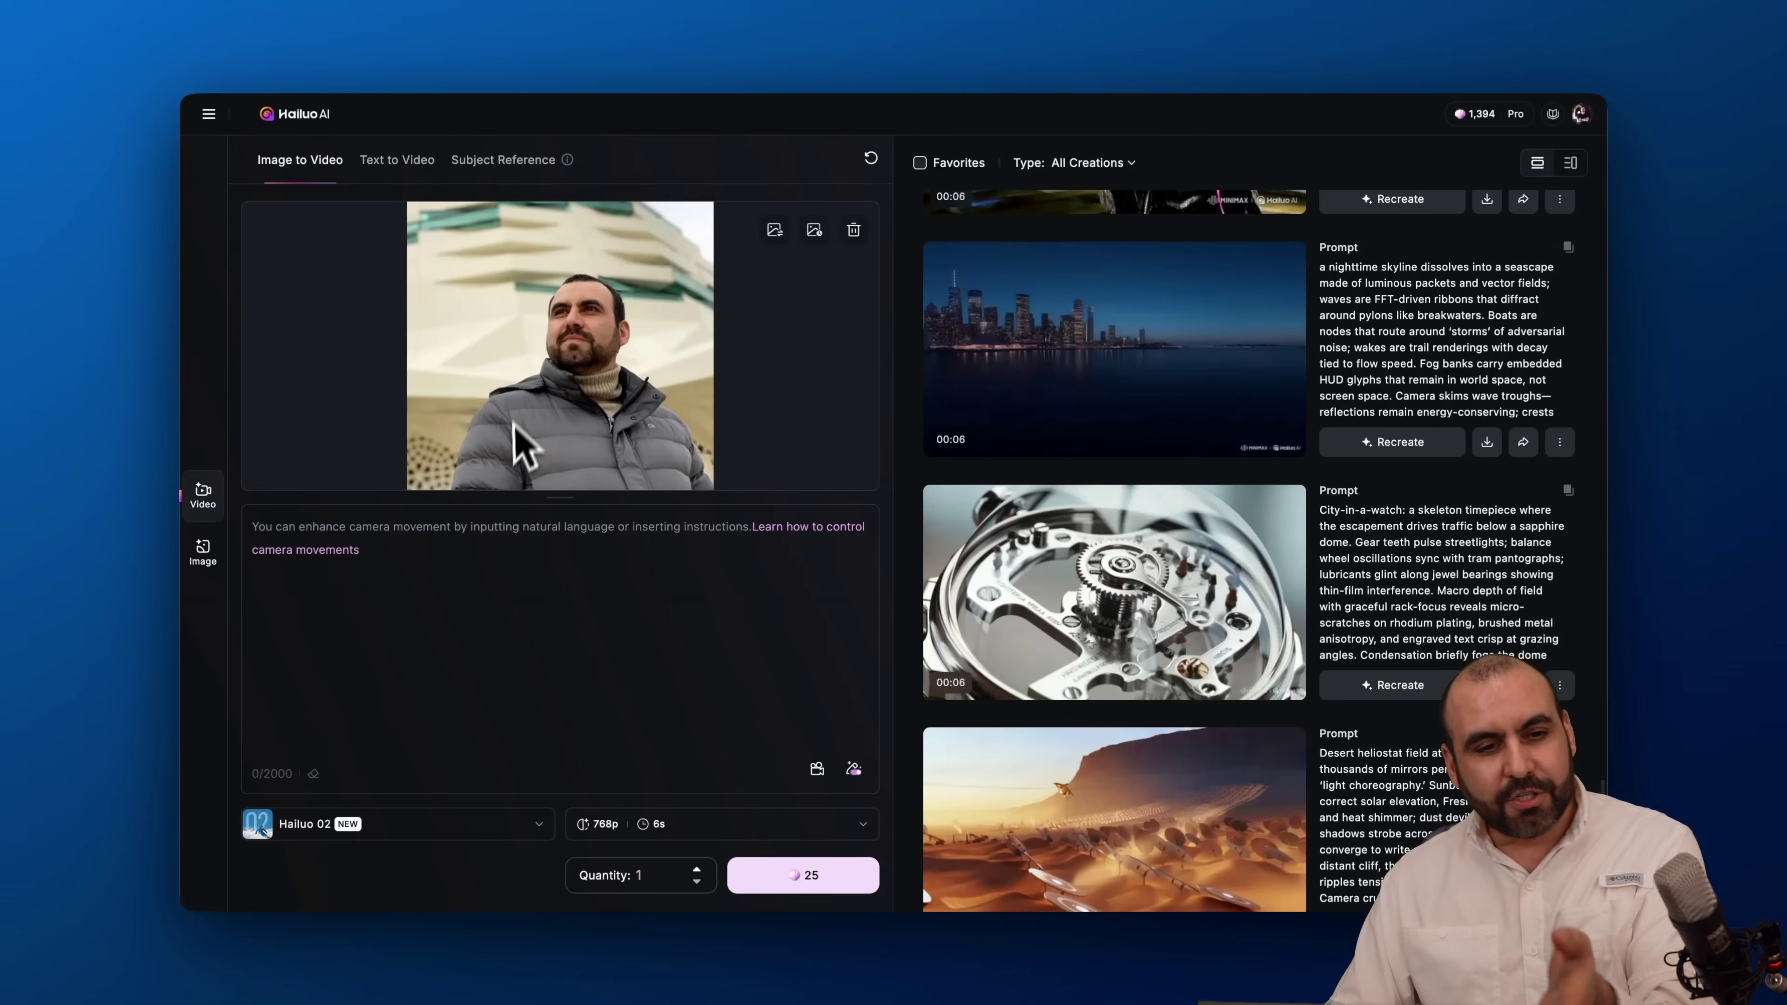
left_click(341, 522)
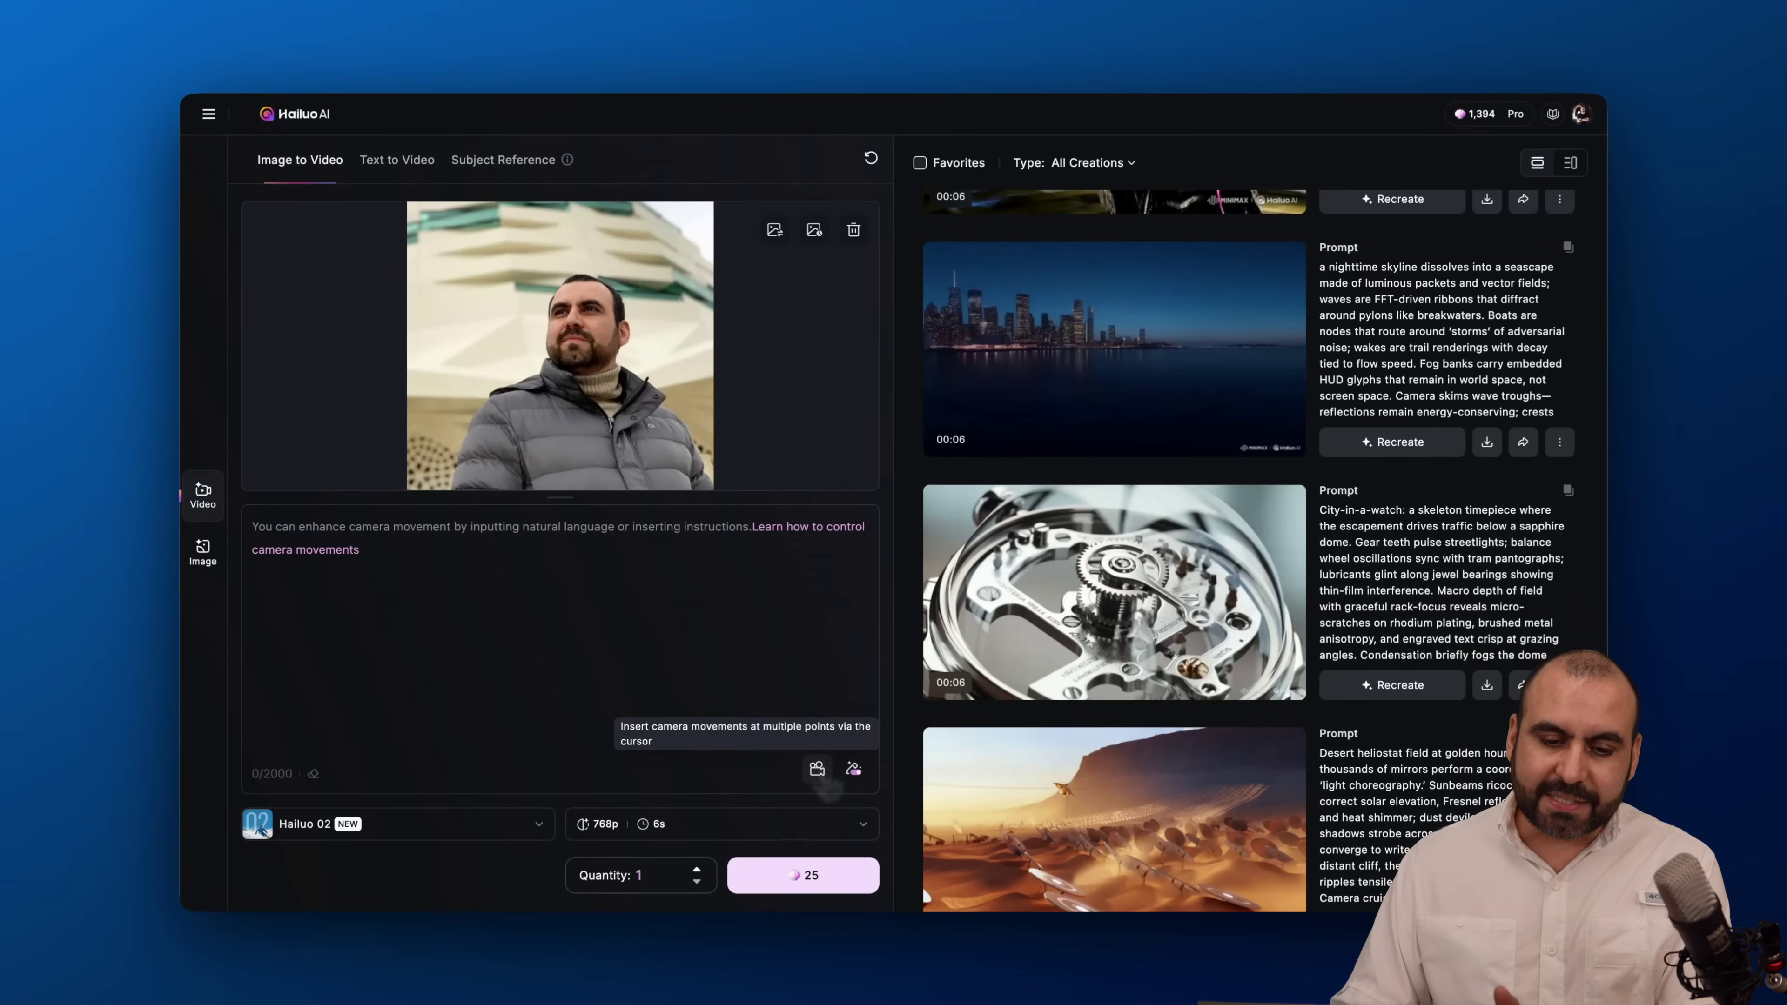
left_click(818, 769)
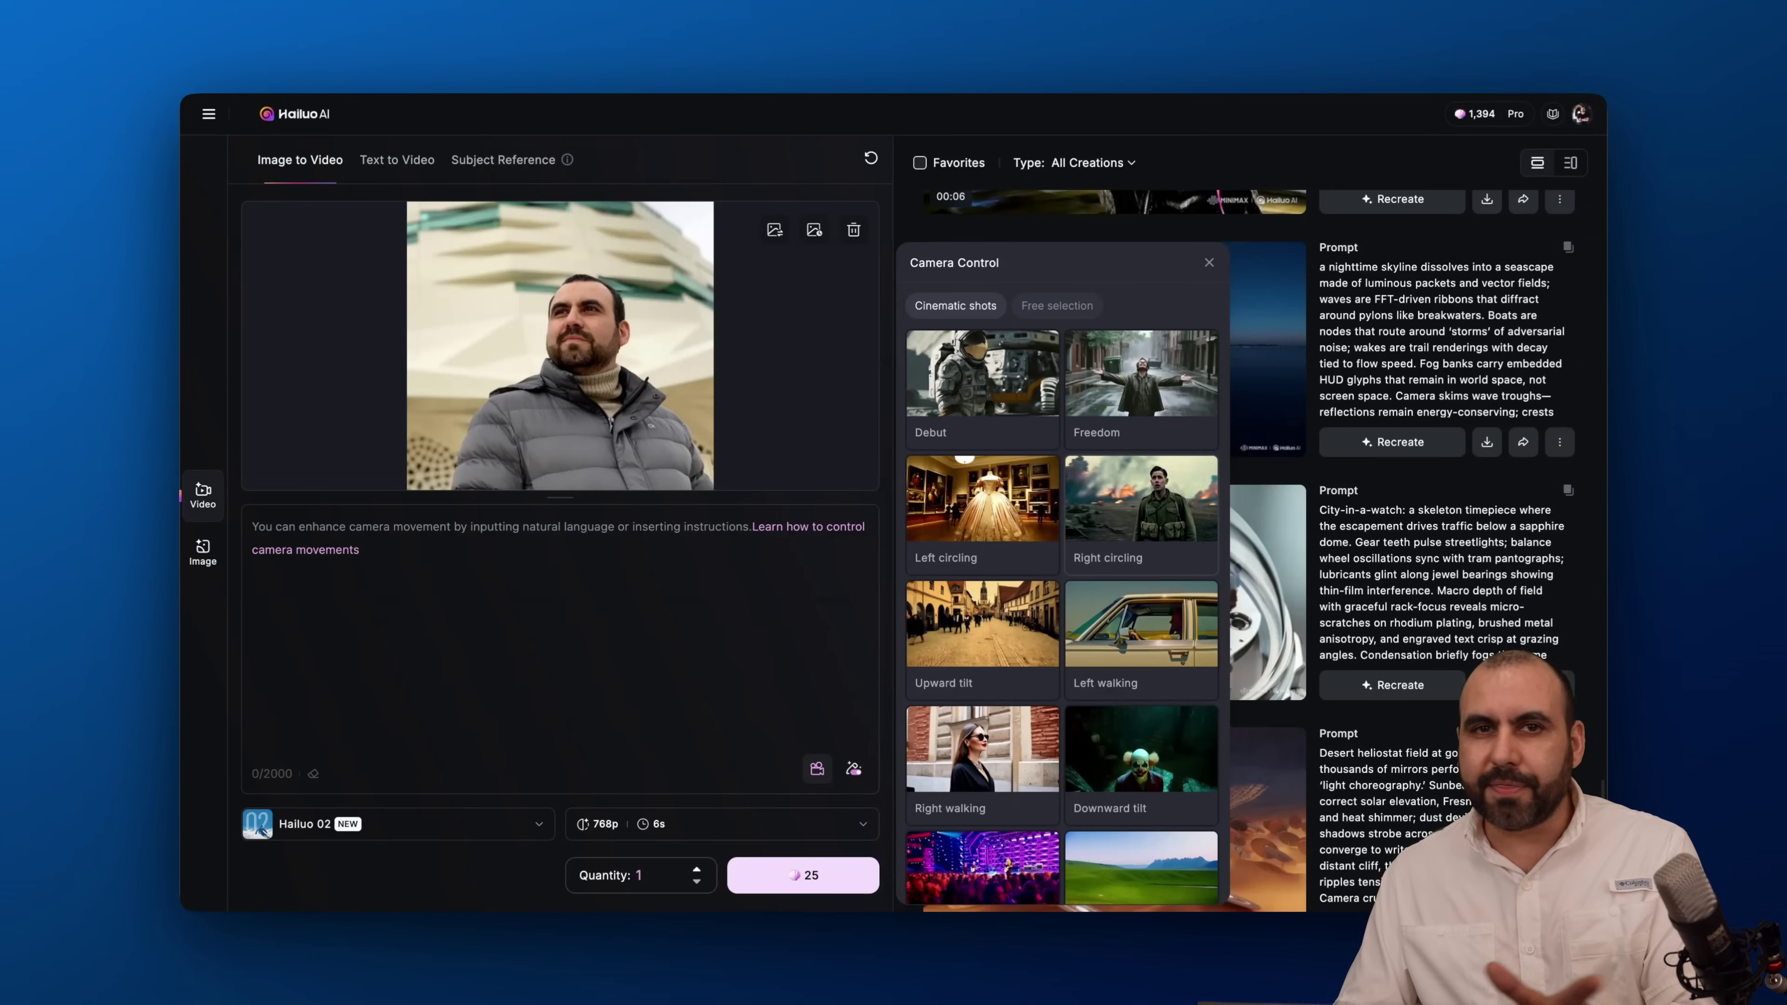
Step: Add the Right circling preset, putting [Truck right,Pan left,Tracking shot] in the prompt
scroll(1030, 634, "down", 2)
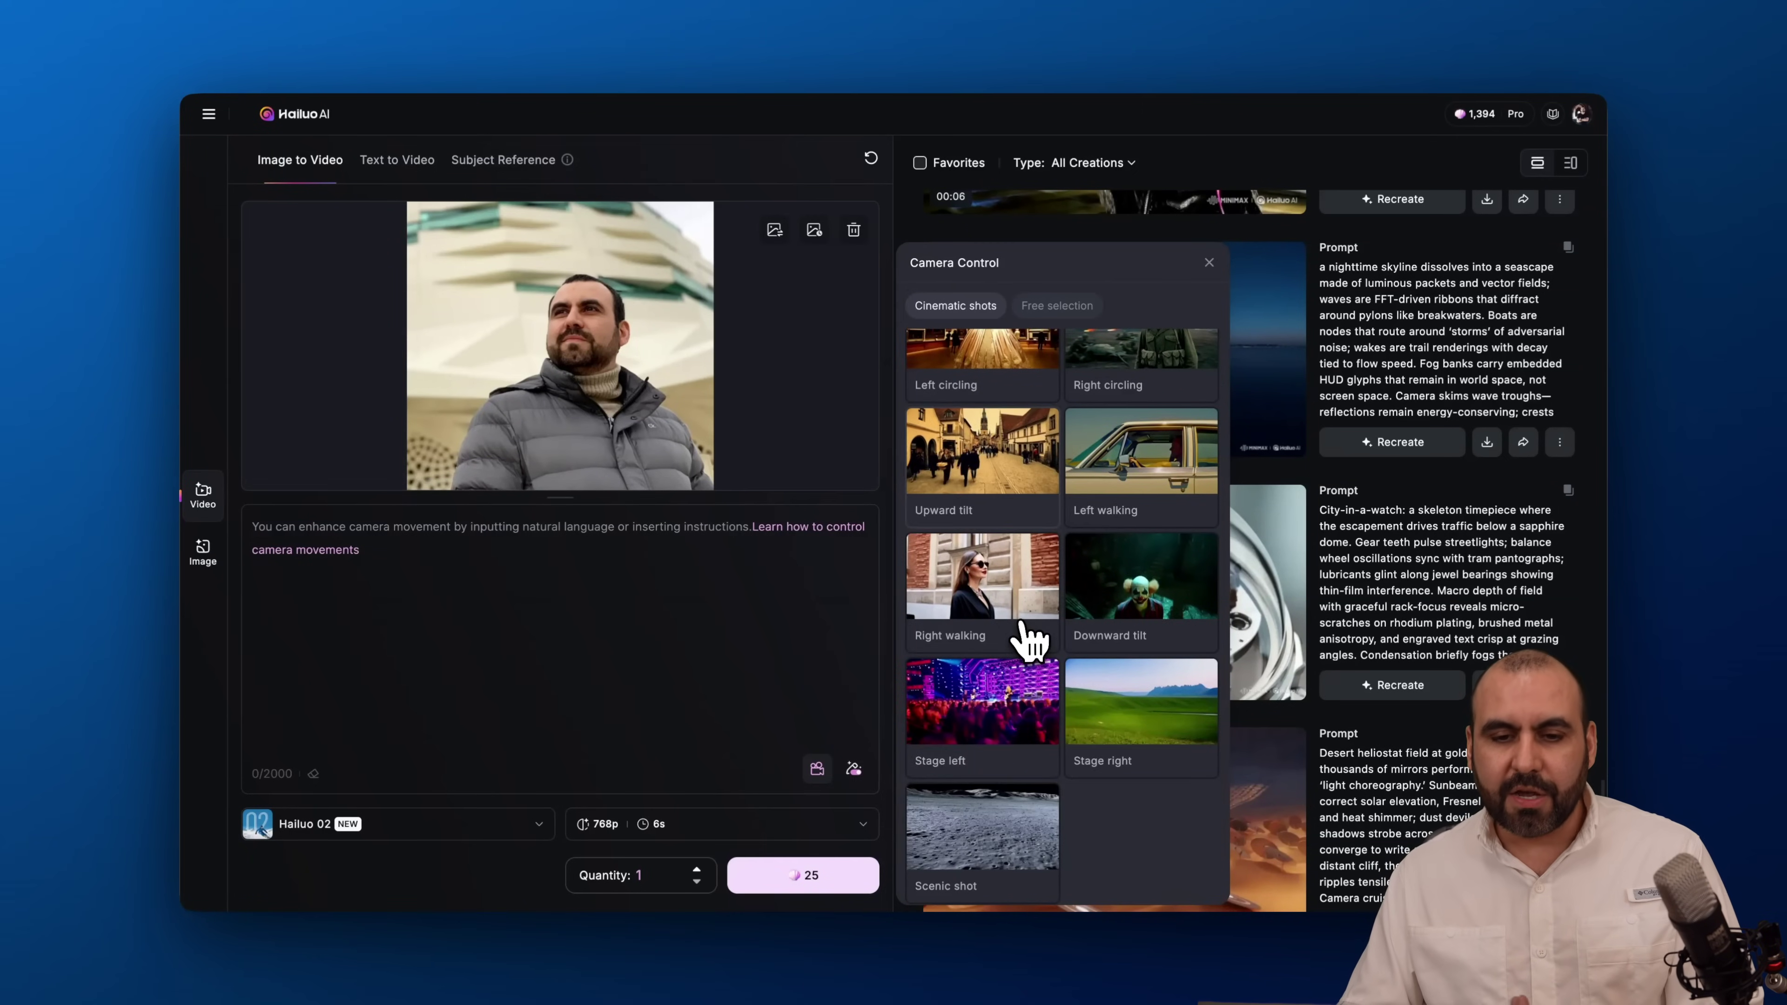
scroll(1029, 630, "up", 2)
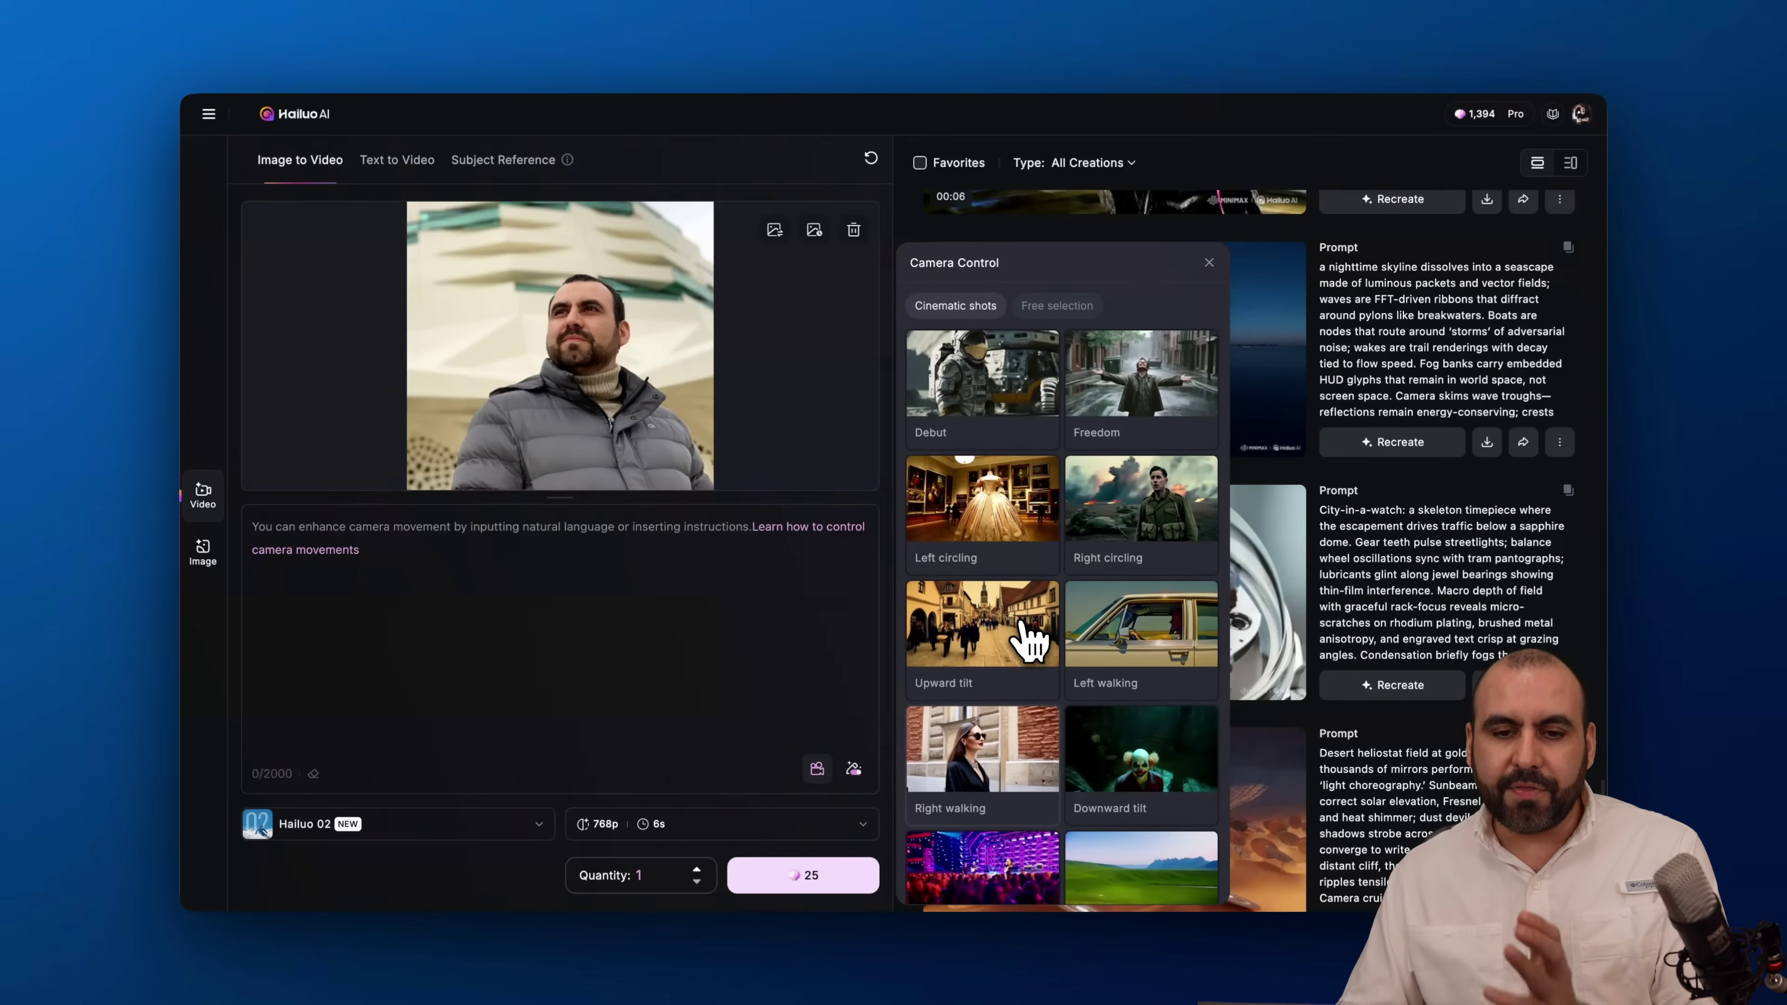
left_click(1064, 310)
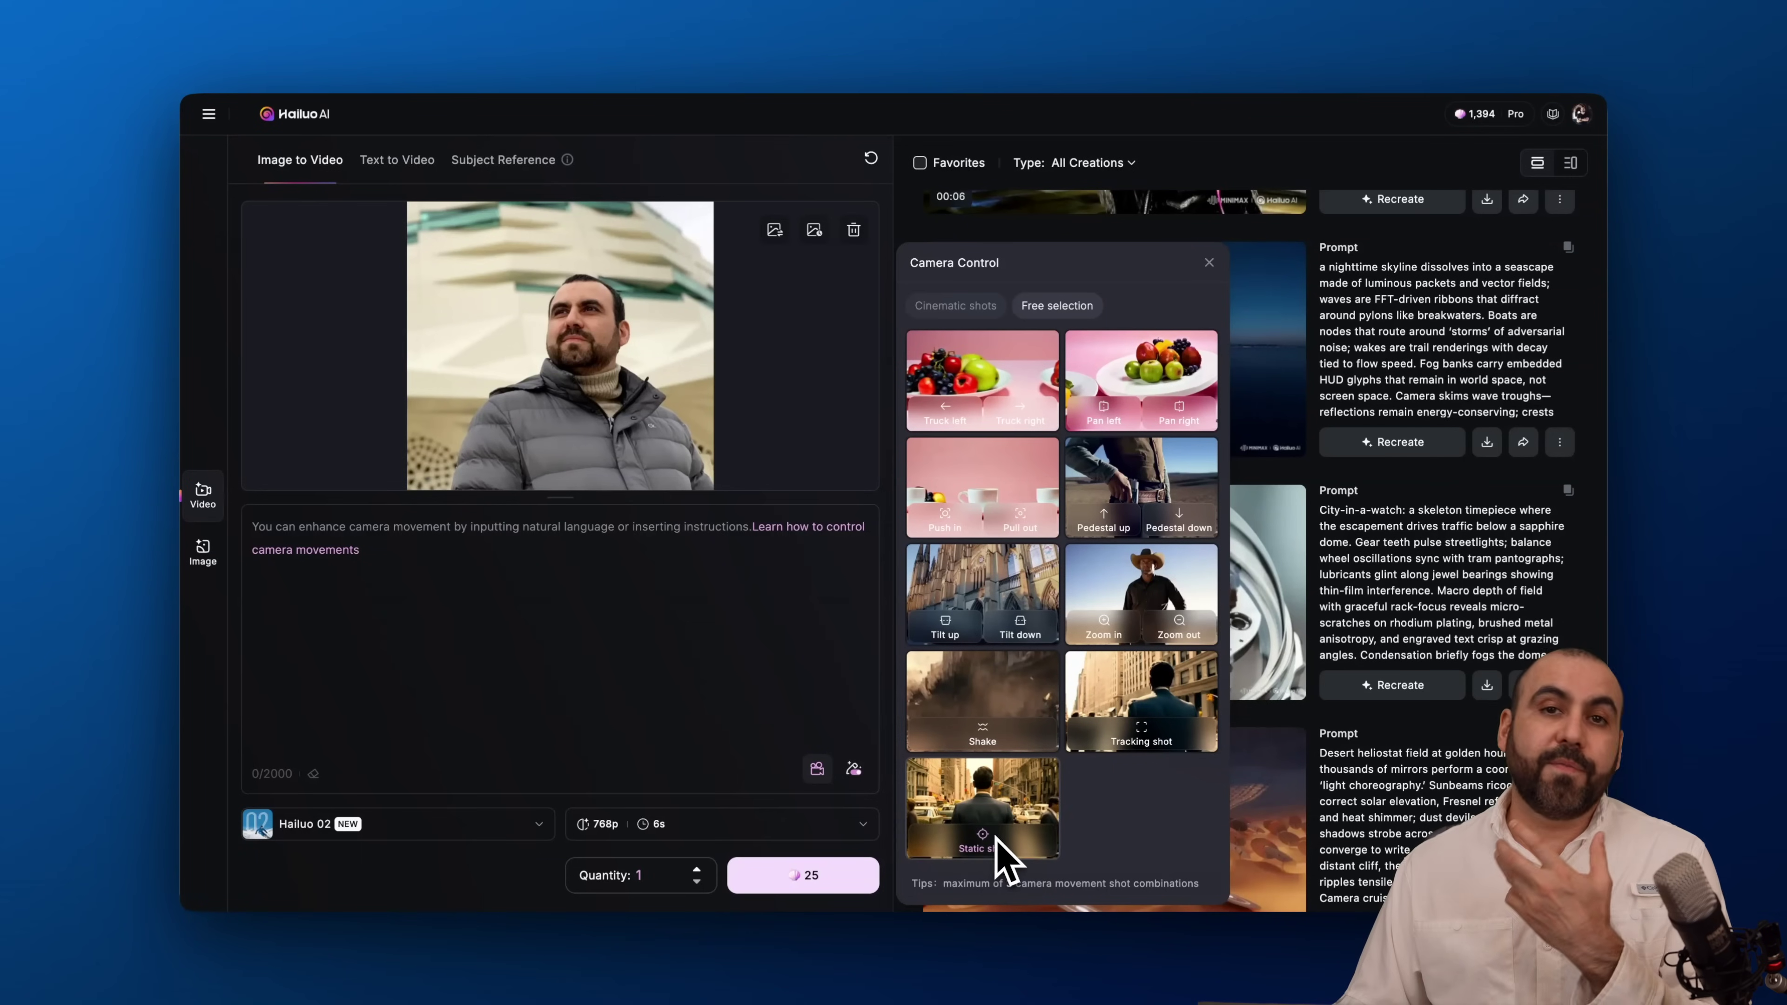
left_click(971, 306)
left_click(1145, 532)
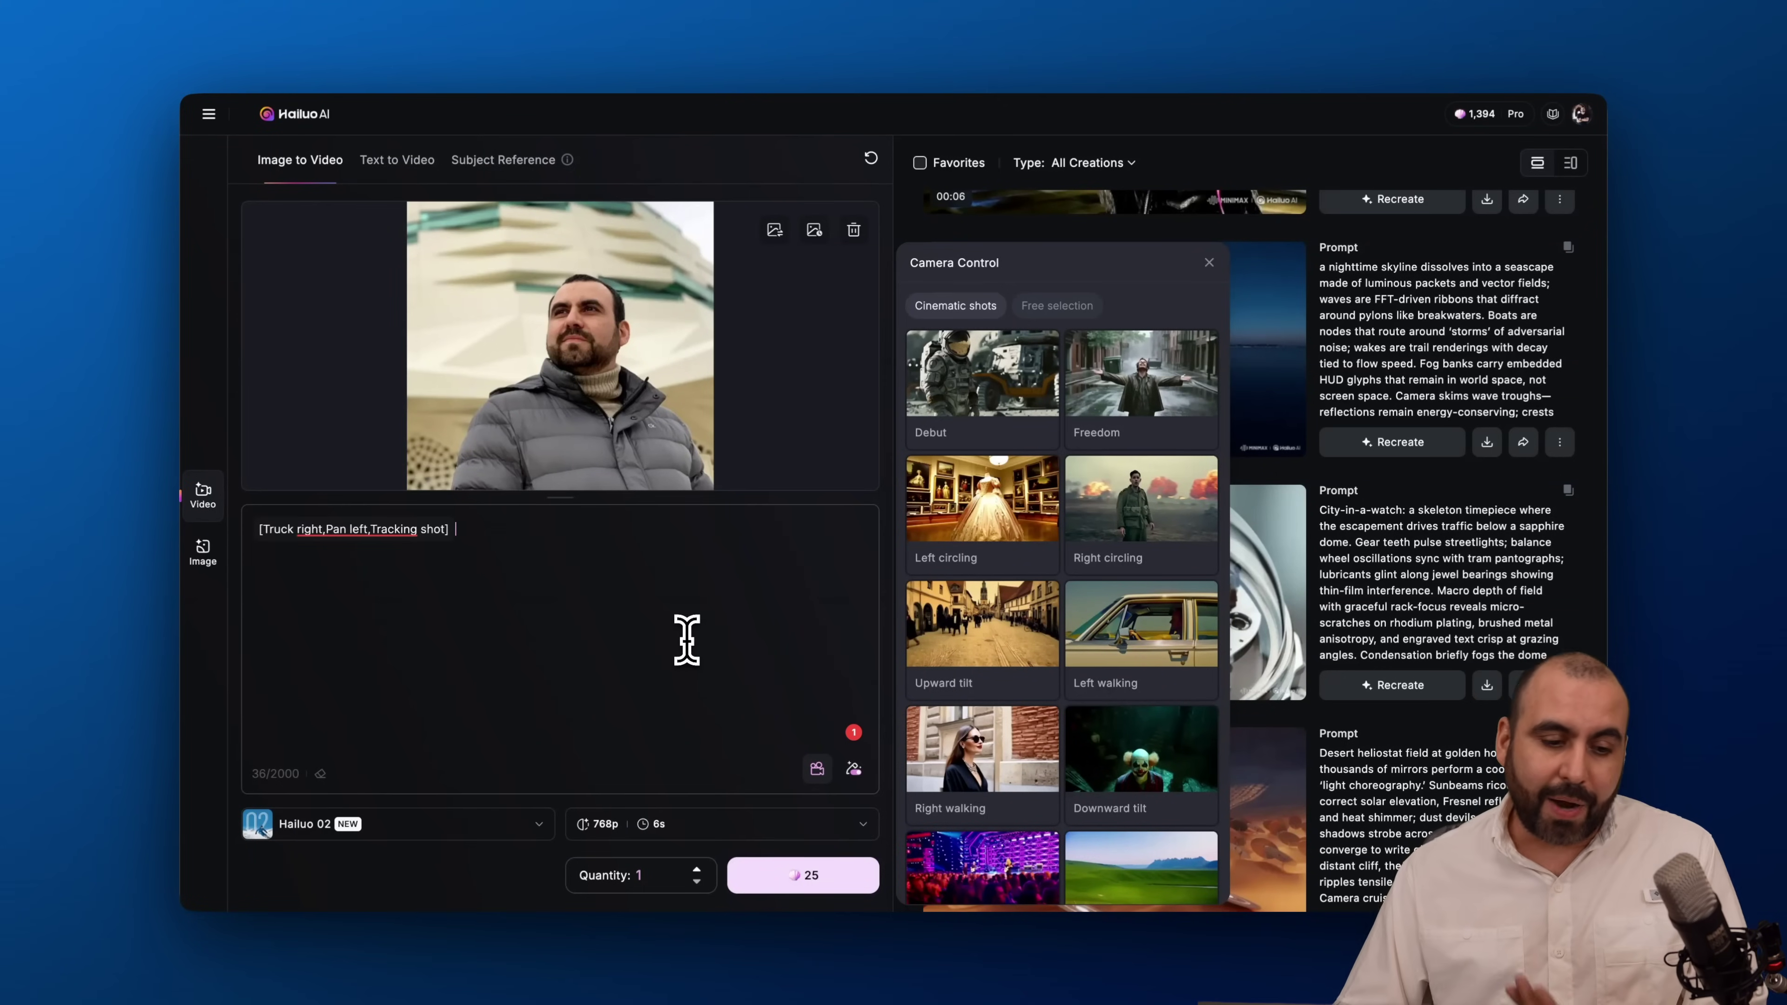
left_click(465, 837)
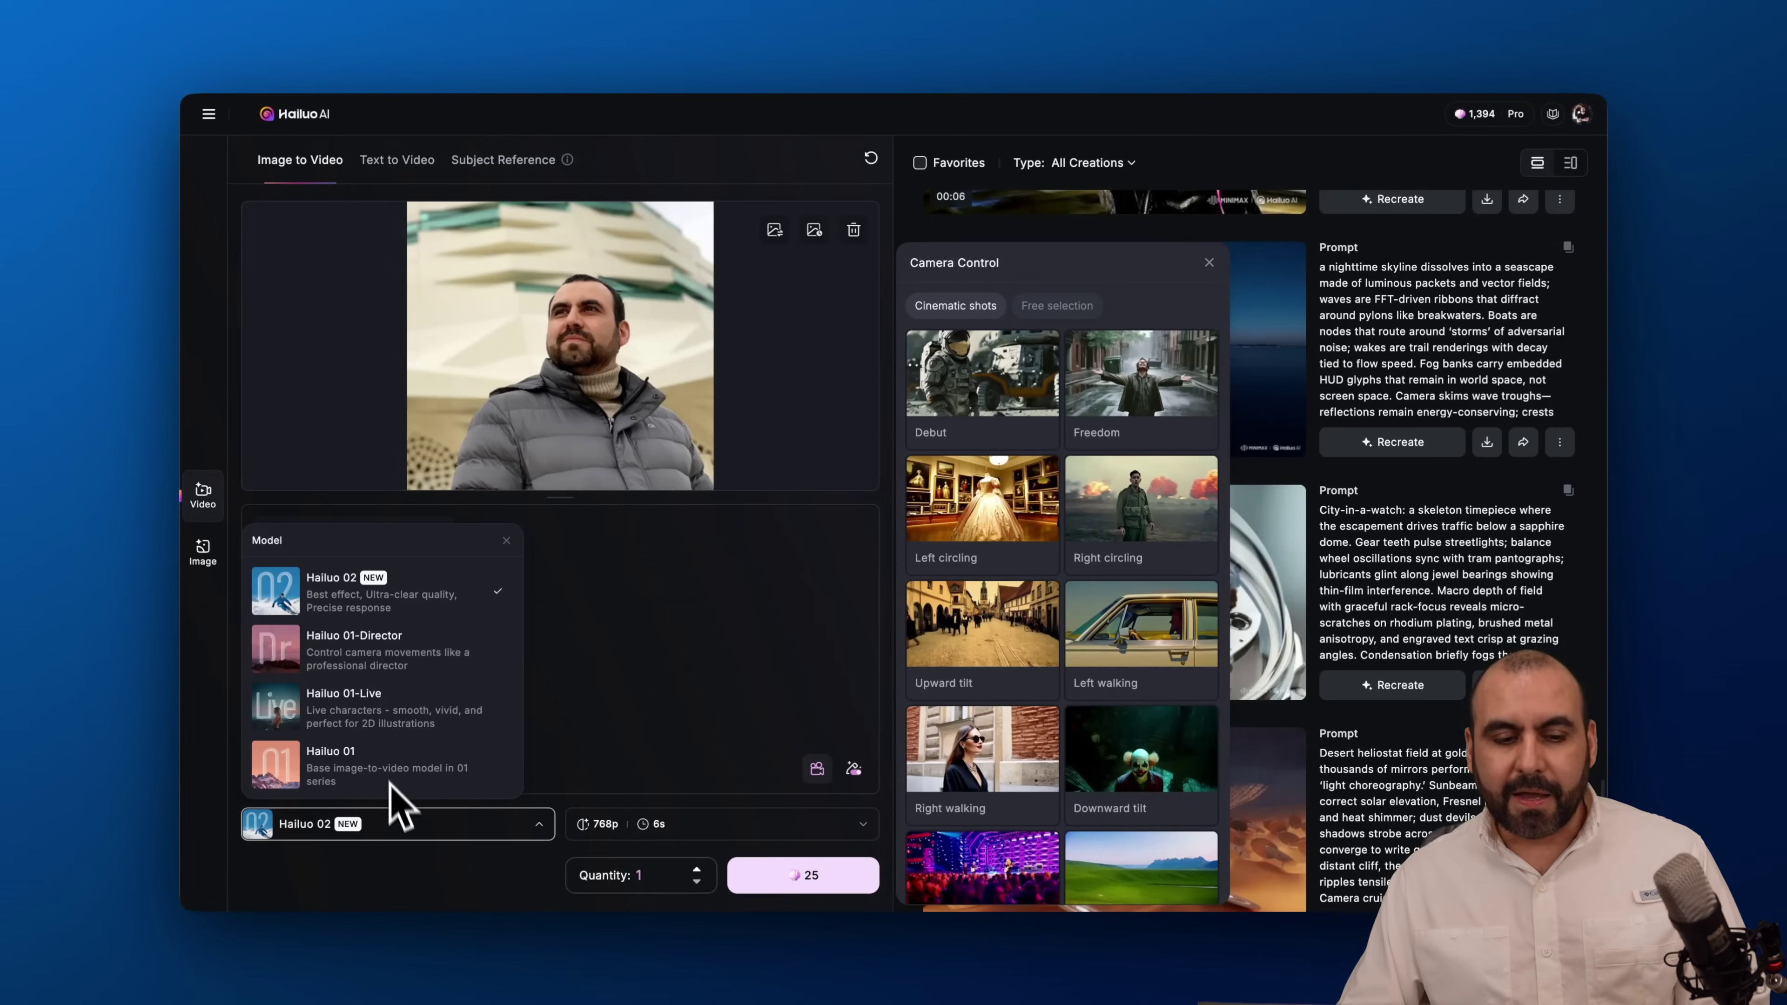
Step: Raise the grey-jacket video's output resolution from 768p to 1080p at 6s
left_click(590, 638)
left_click(724, 827)
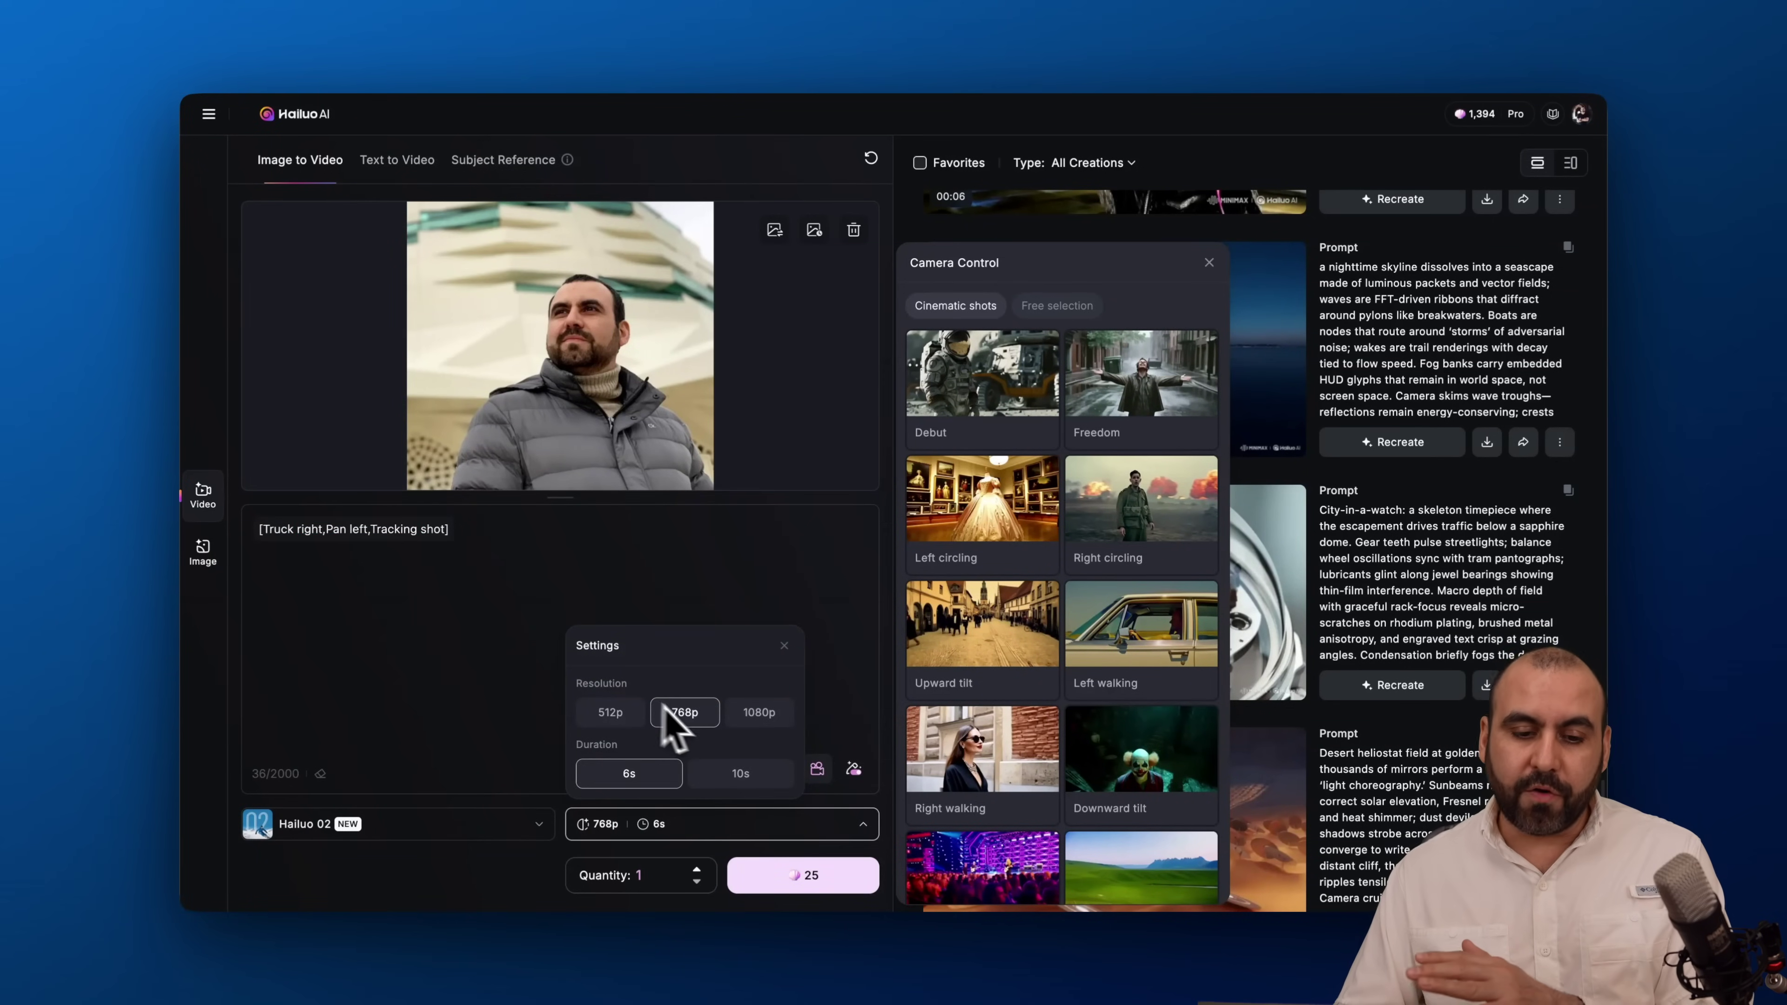
left_click(753, 732)
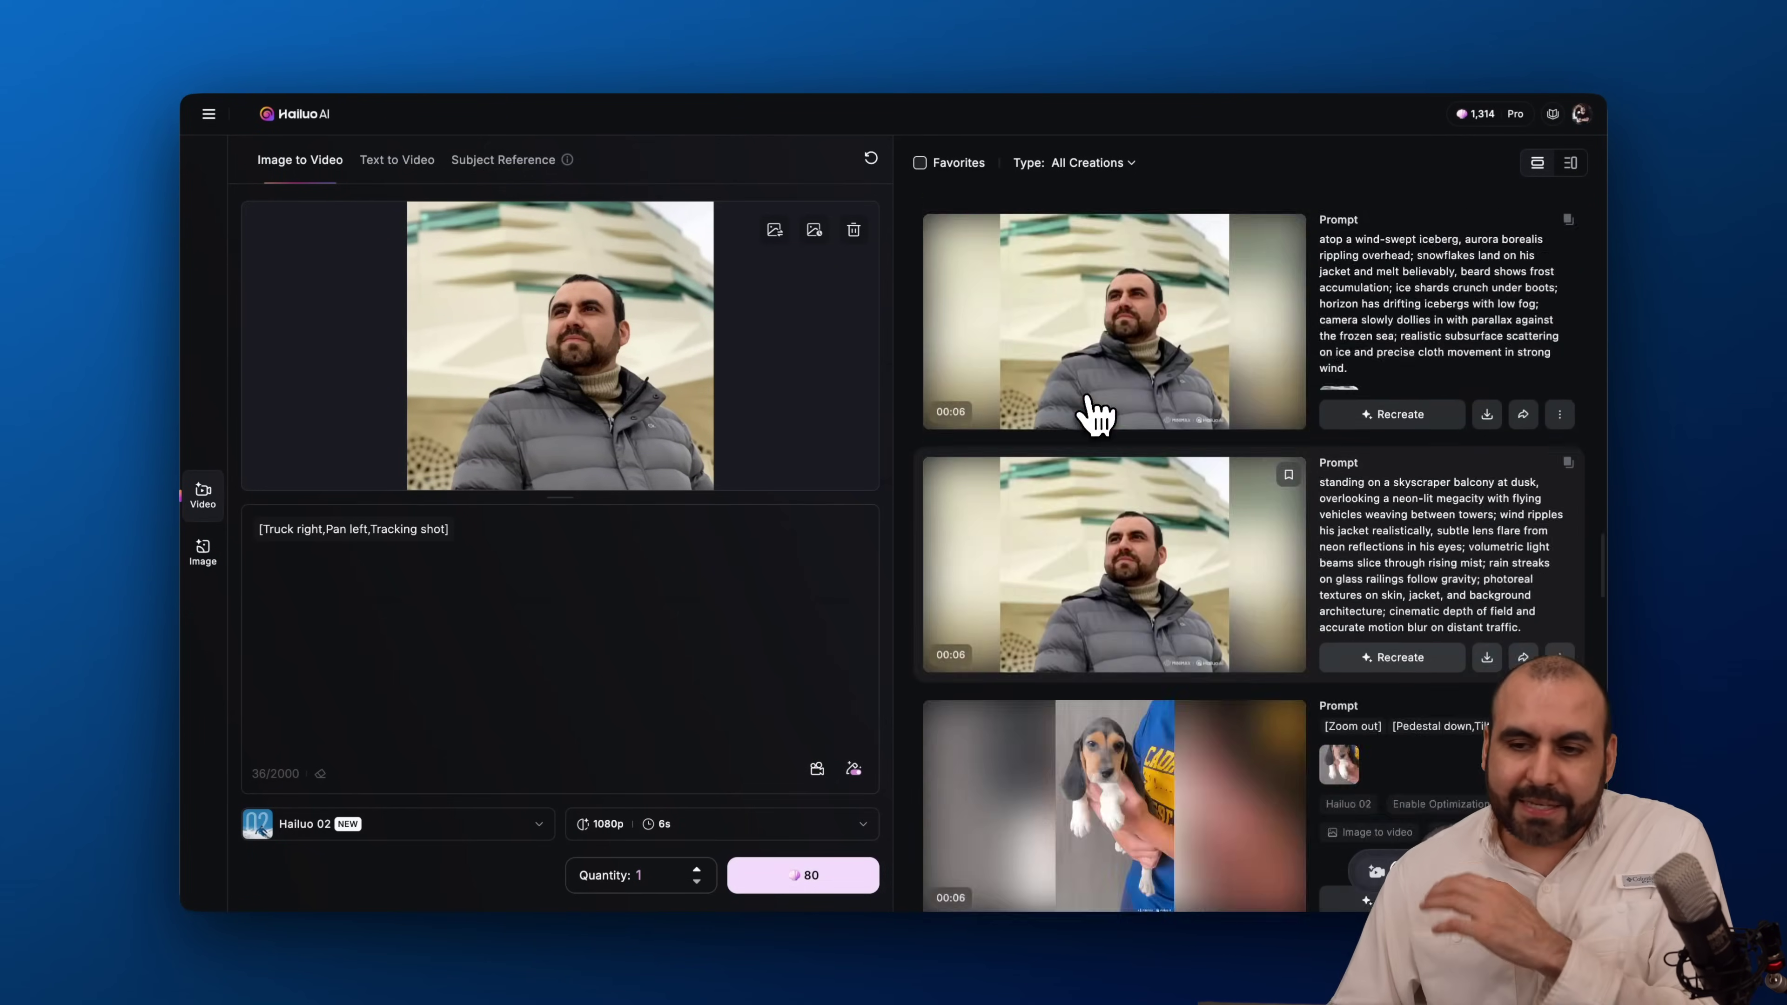
scroll(1091, 412, "down", 5)
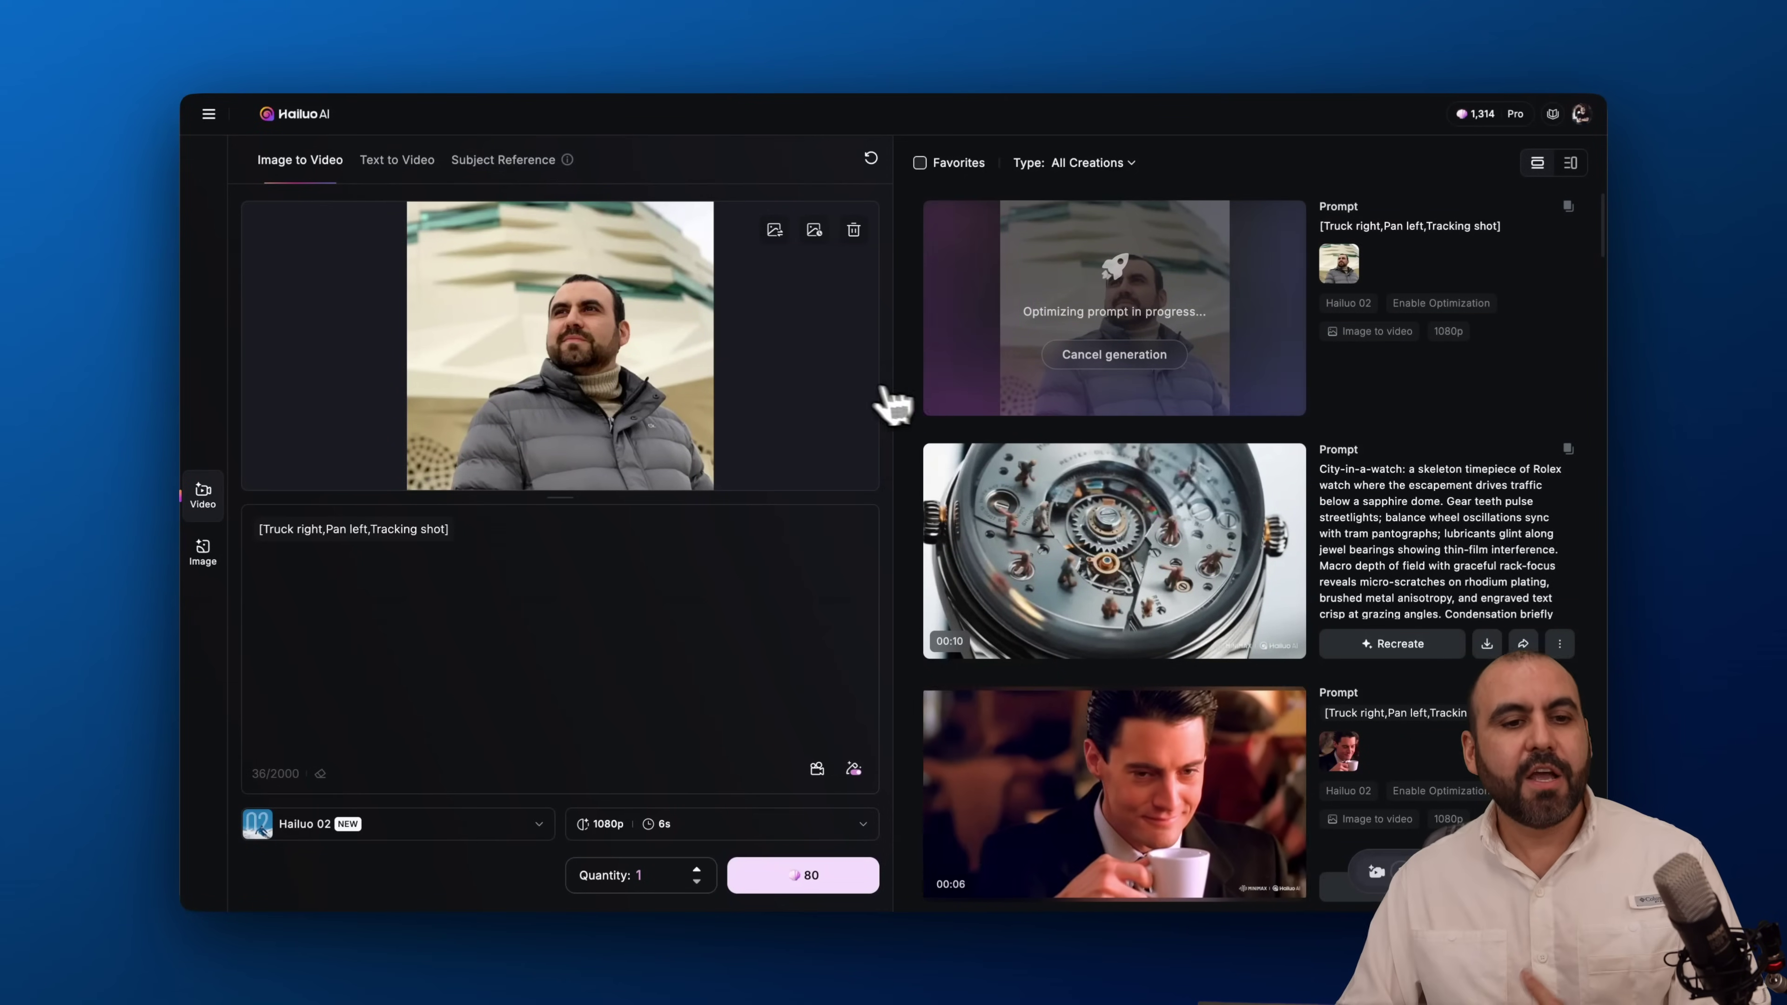
Step: Switch to Text to Video and paste the City-in-a-watch prompt into the prompt box
left_click(407, 167)
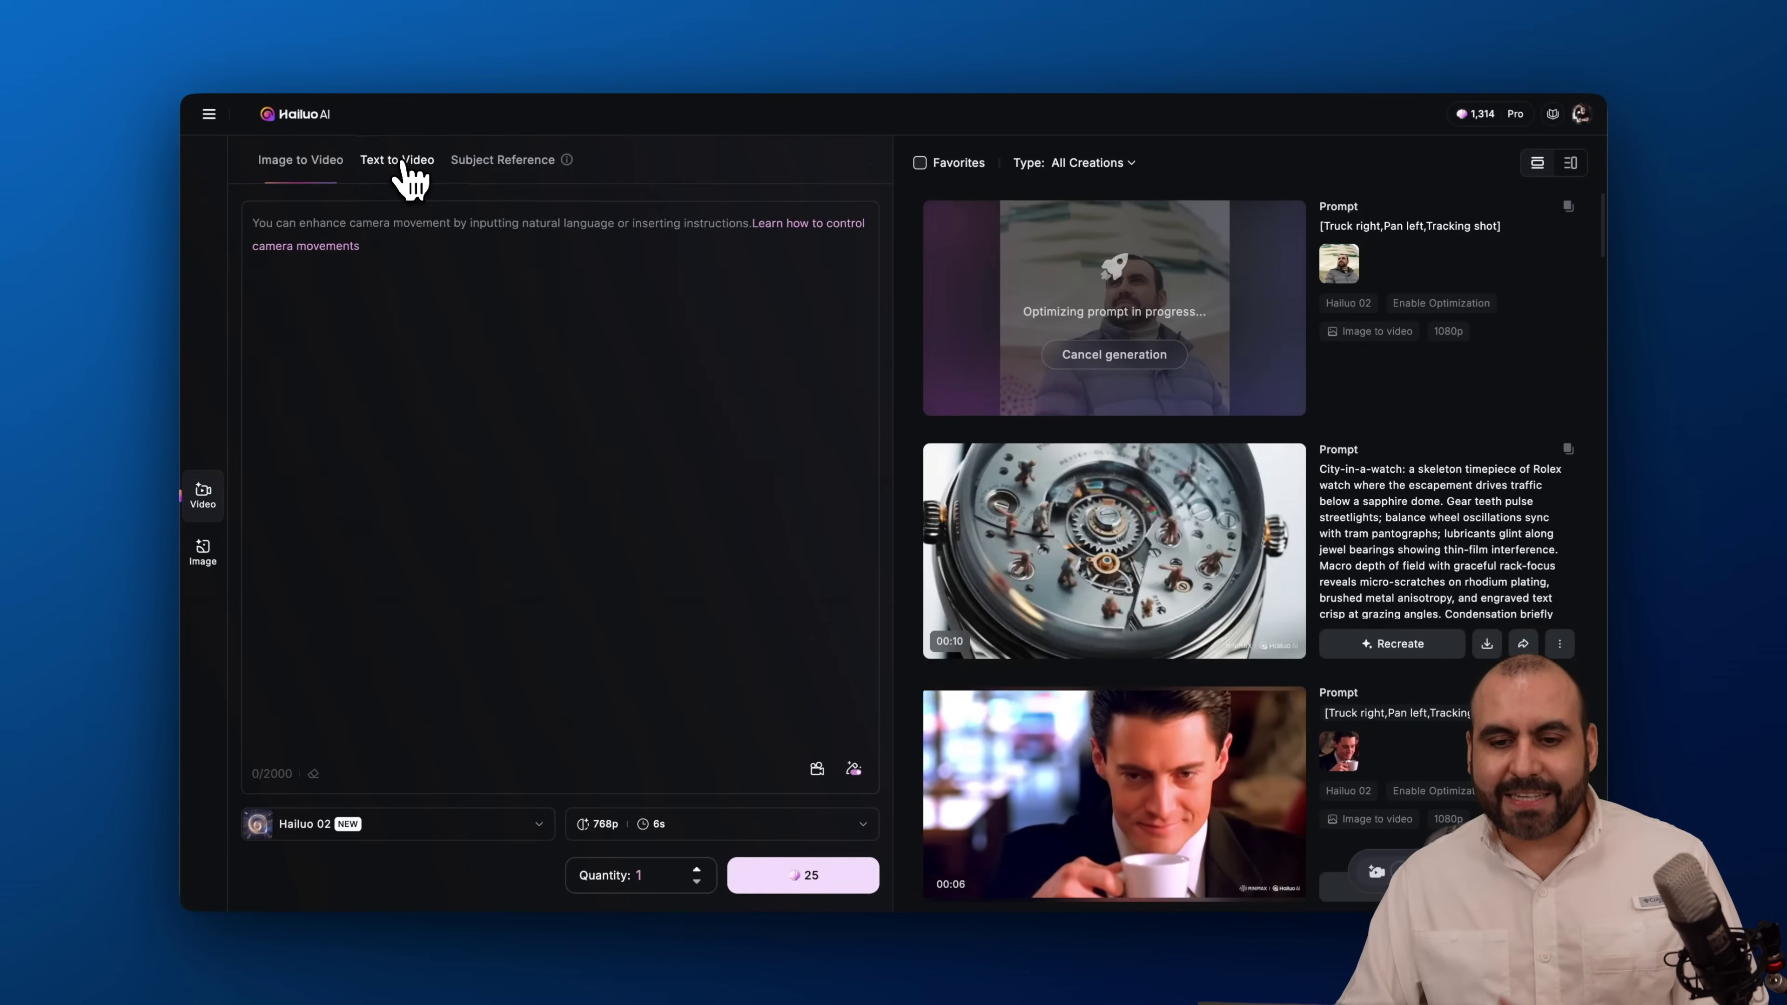
triple_click(1443, 552)
key("ctrl+c")
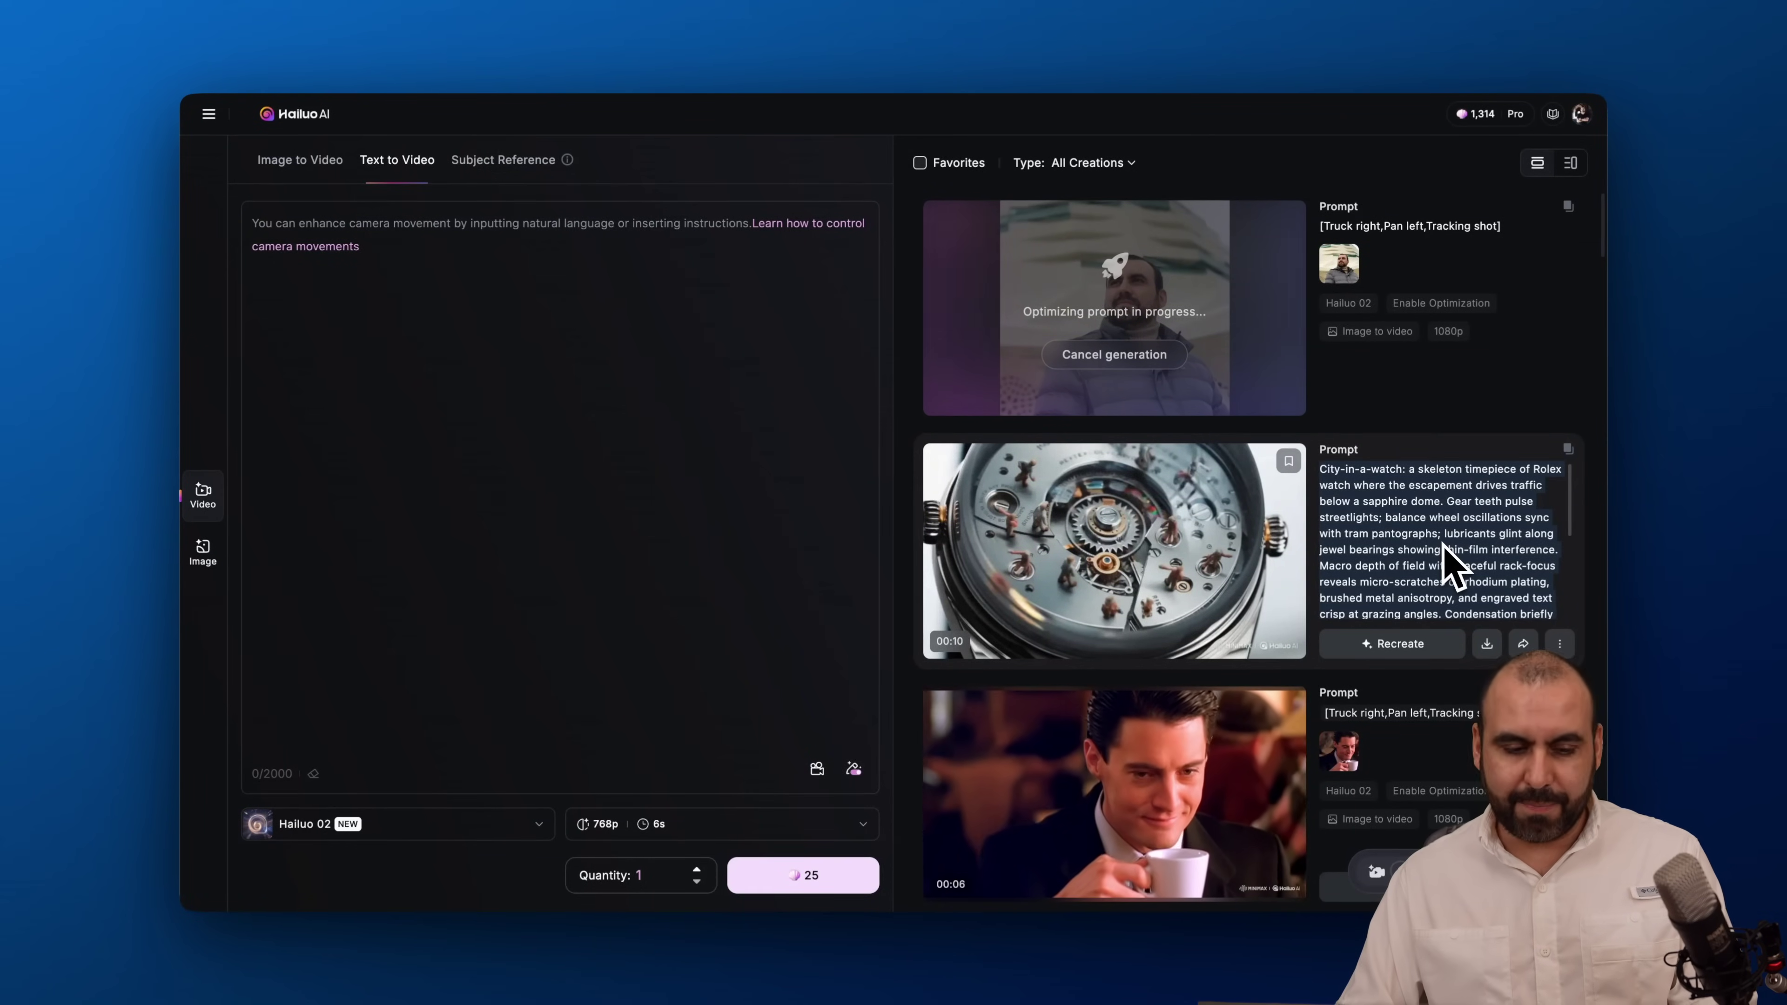
left_click(367, 224)
key("ctrl+v")
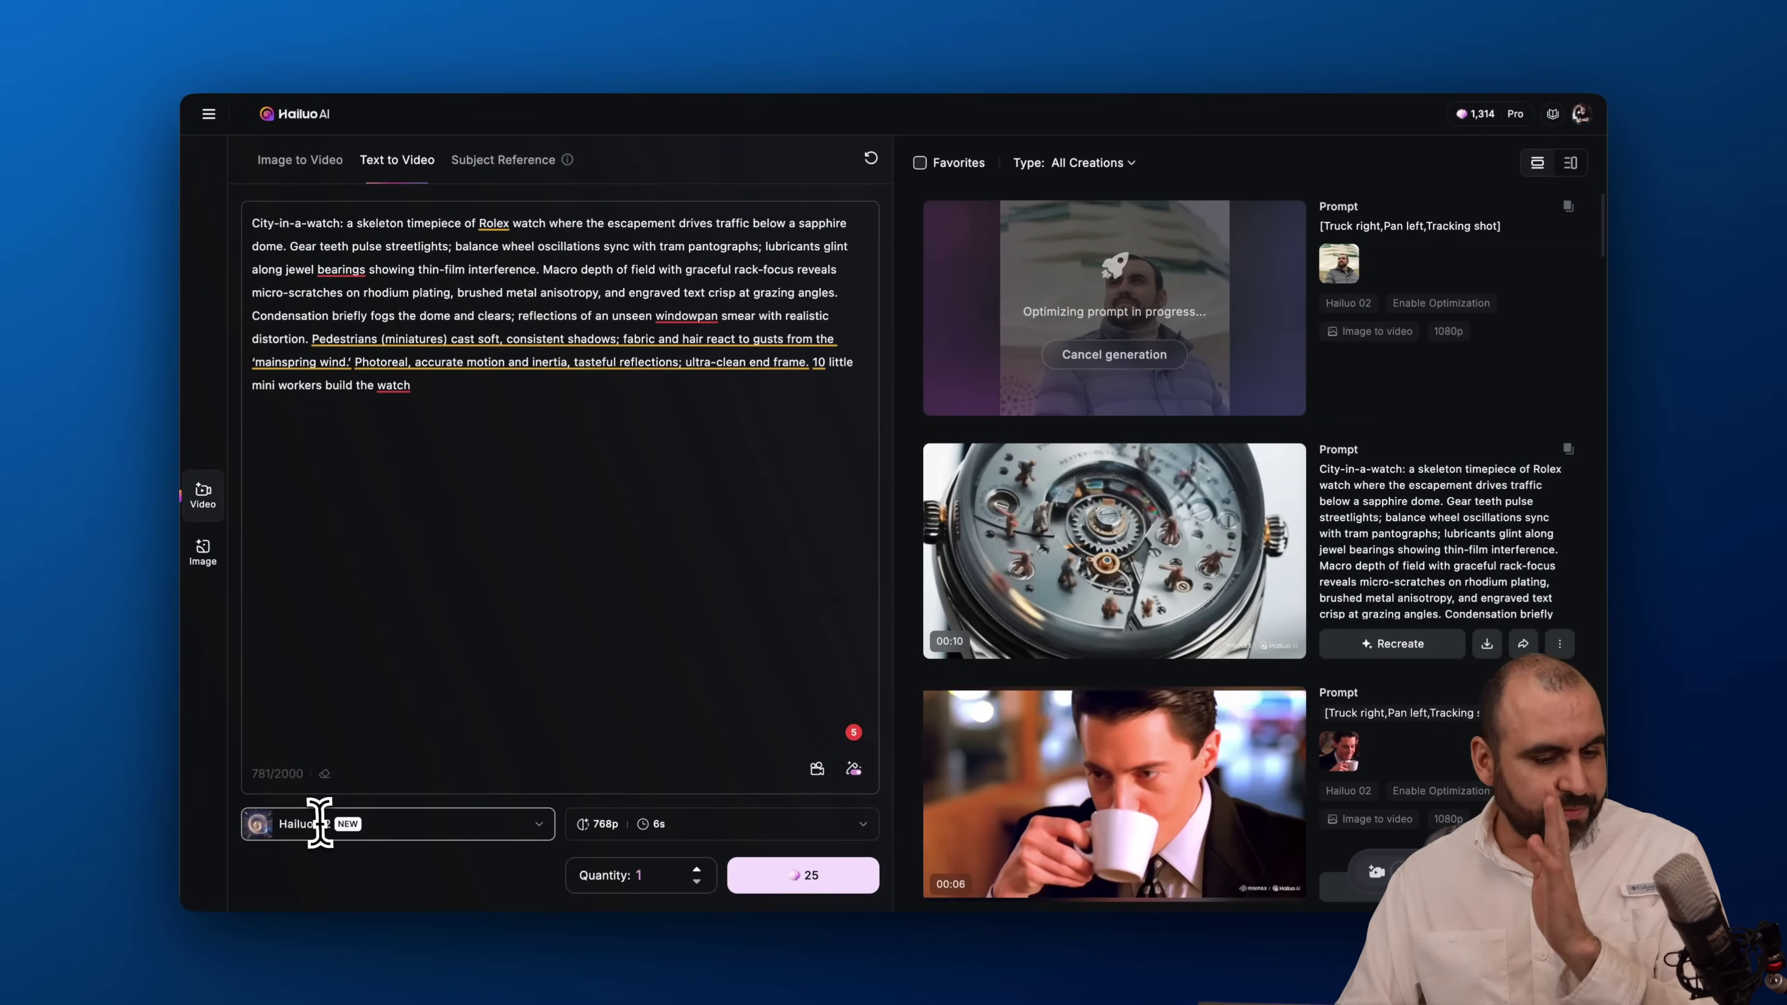
Step: Generate the watch prompt as a 10s clip, then bring up the Subject Reference terms
left_click(641, 827)
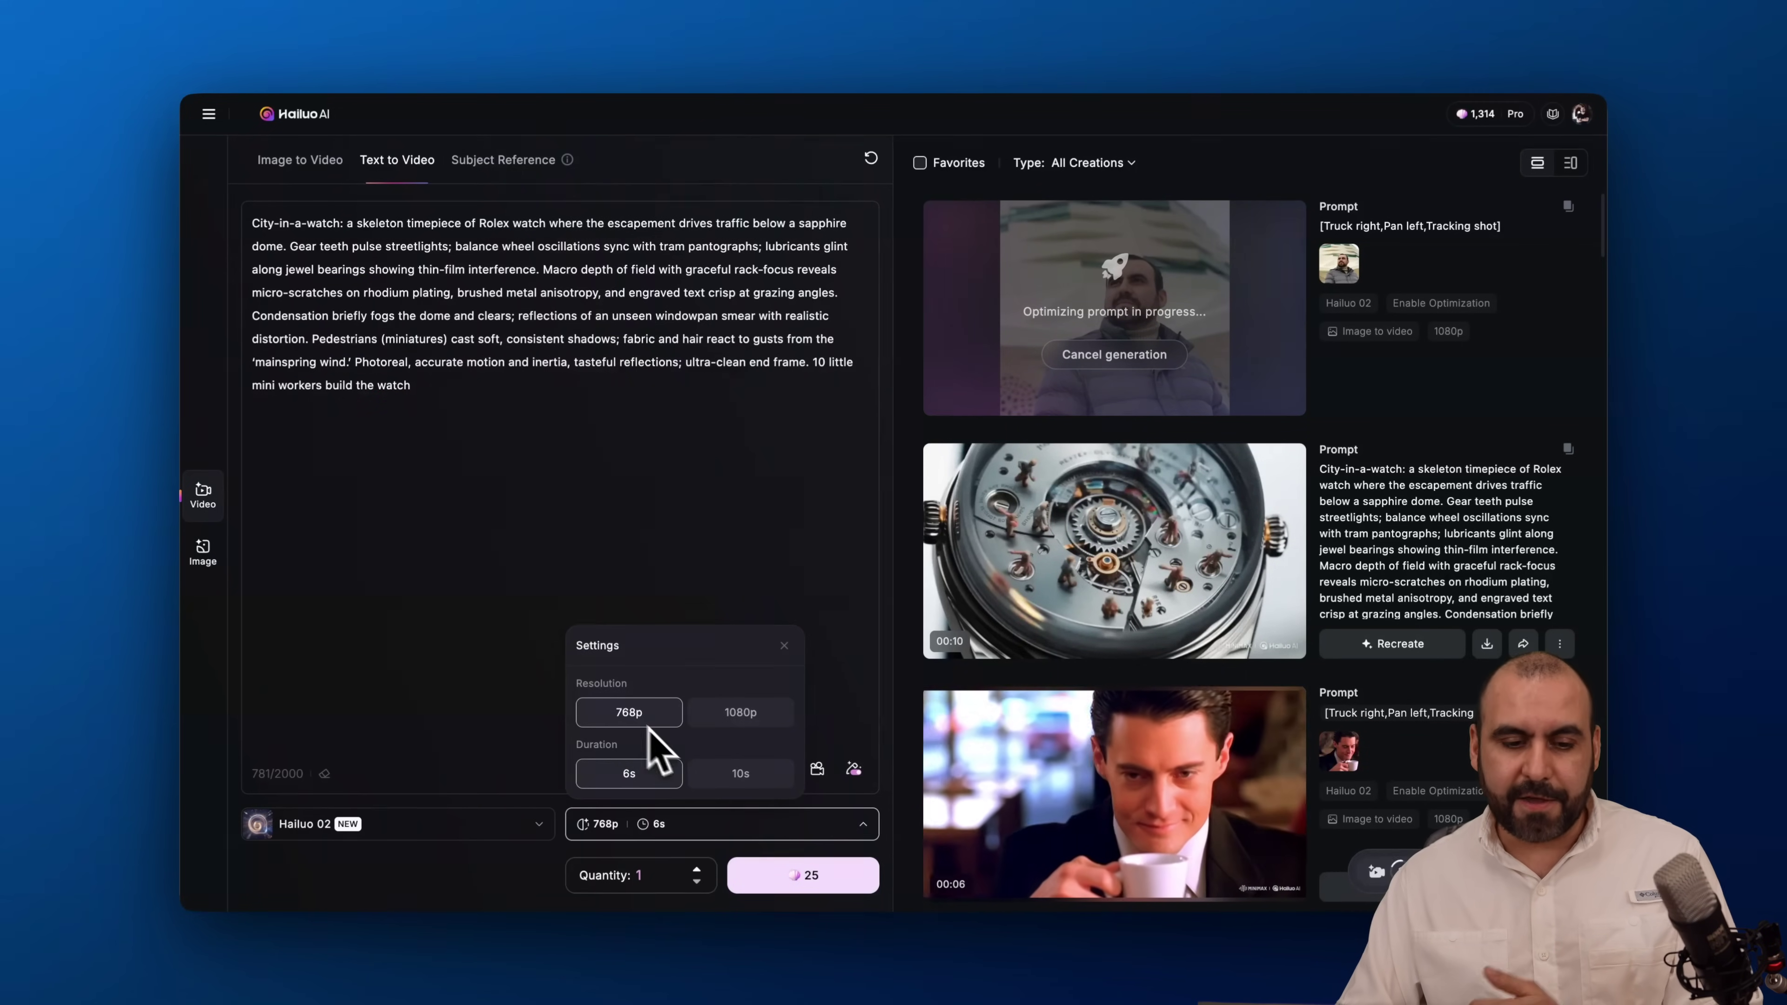
left_click(740, 773)
left_click(809, 880)
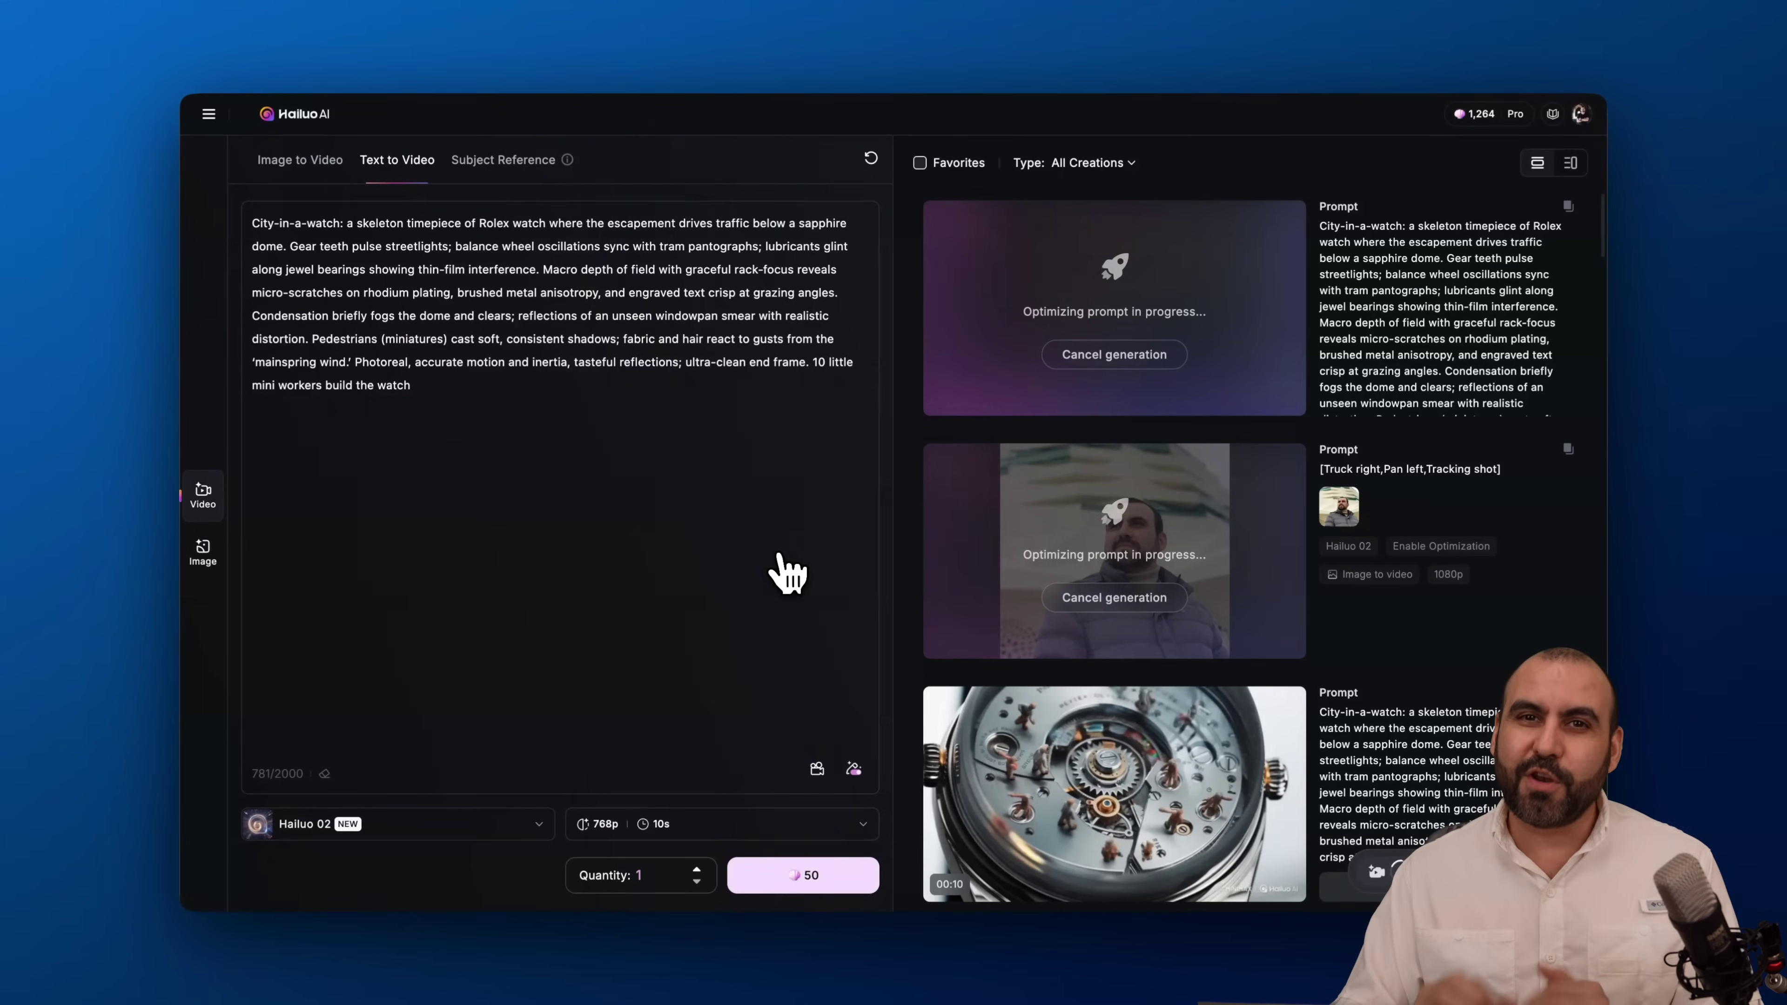
left_click(503, 161)
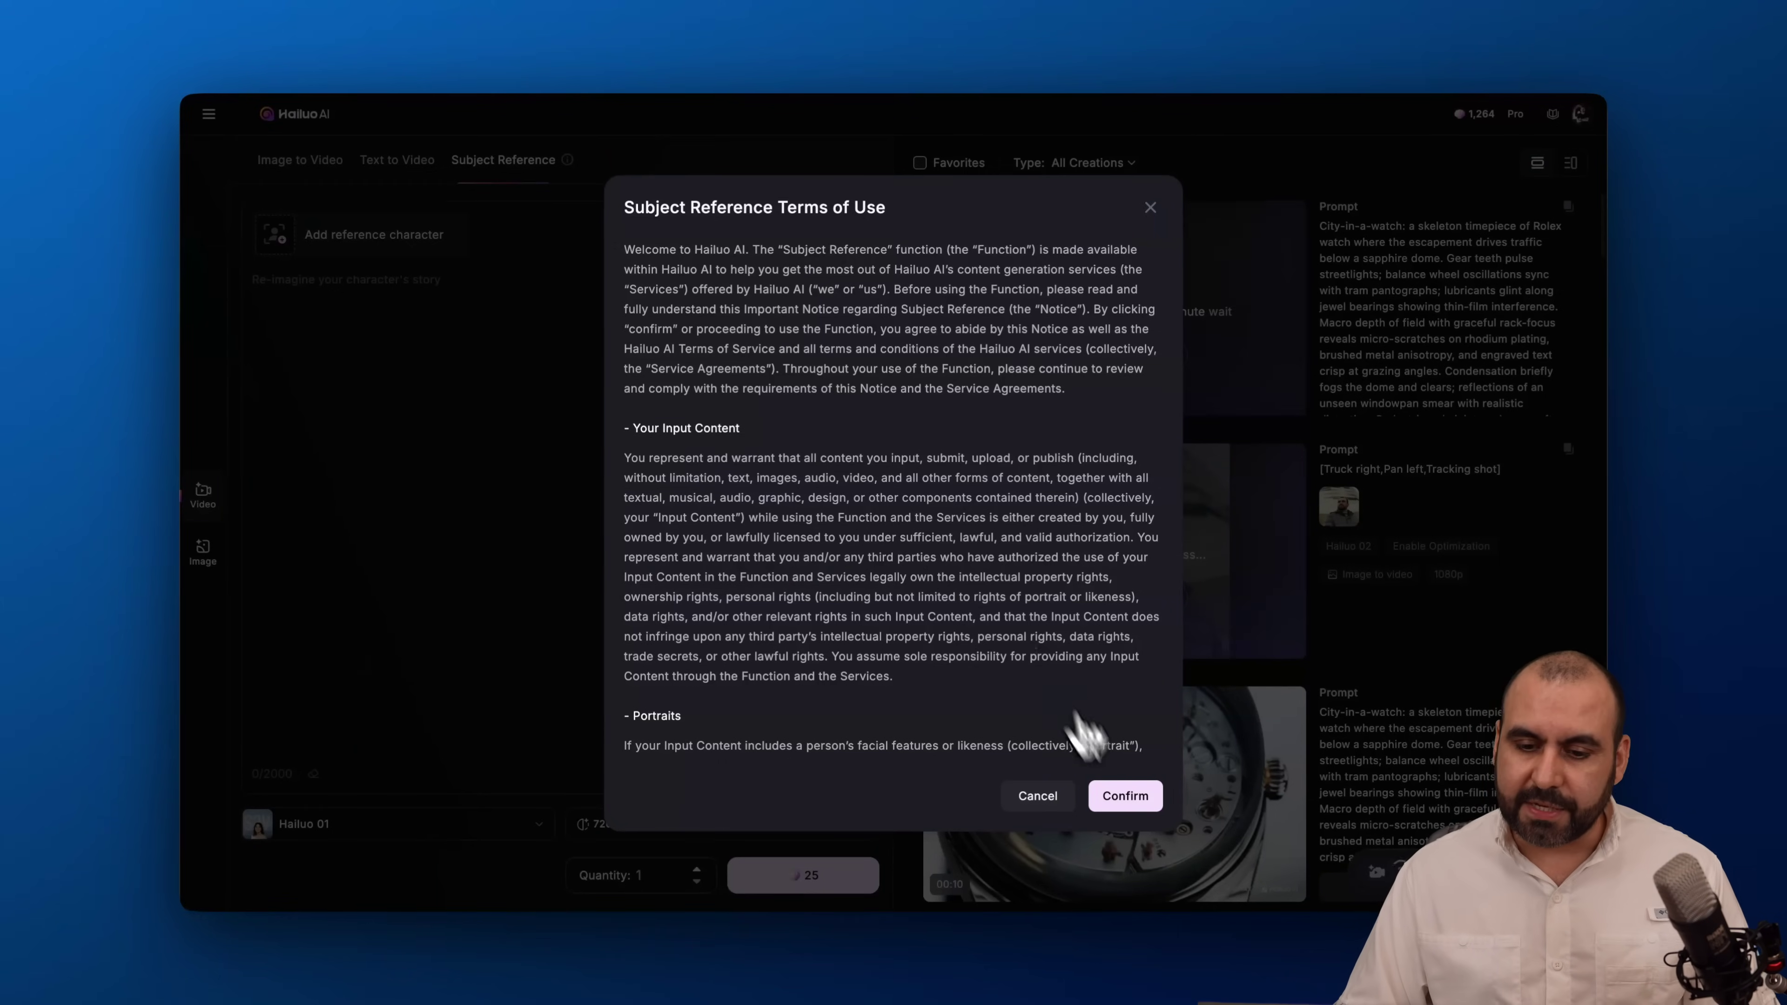
Step: Generate a Subject Reference video of the saved face from the pasted HILU near-future story prompt, then move to image generation
left_click(1123, 797)
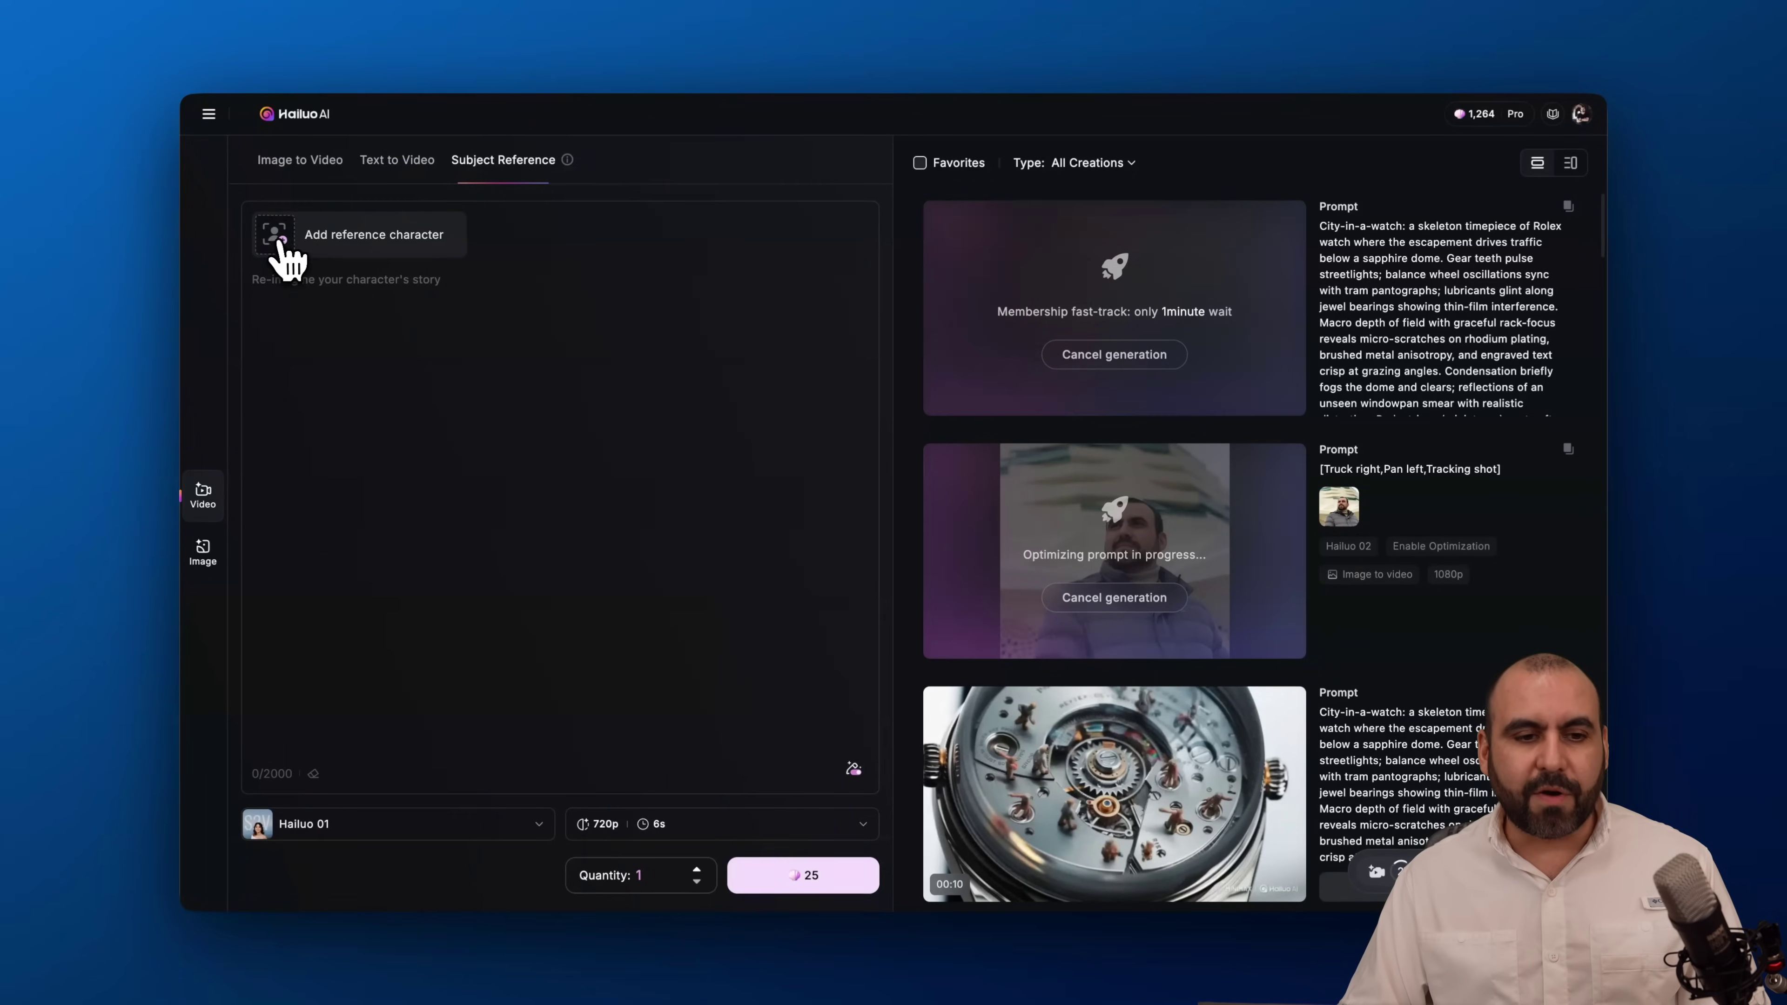
left_click(264, 238)
left_click(820, 383)
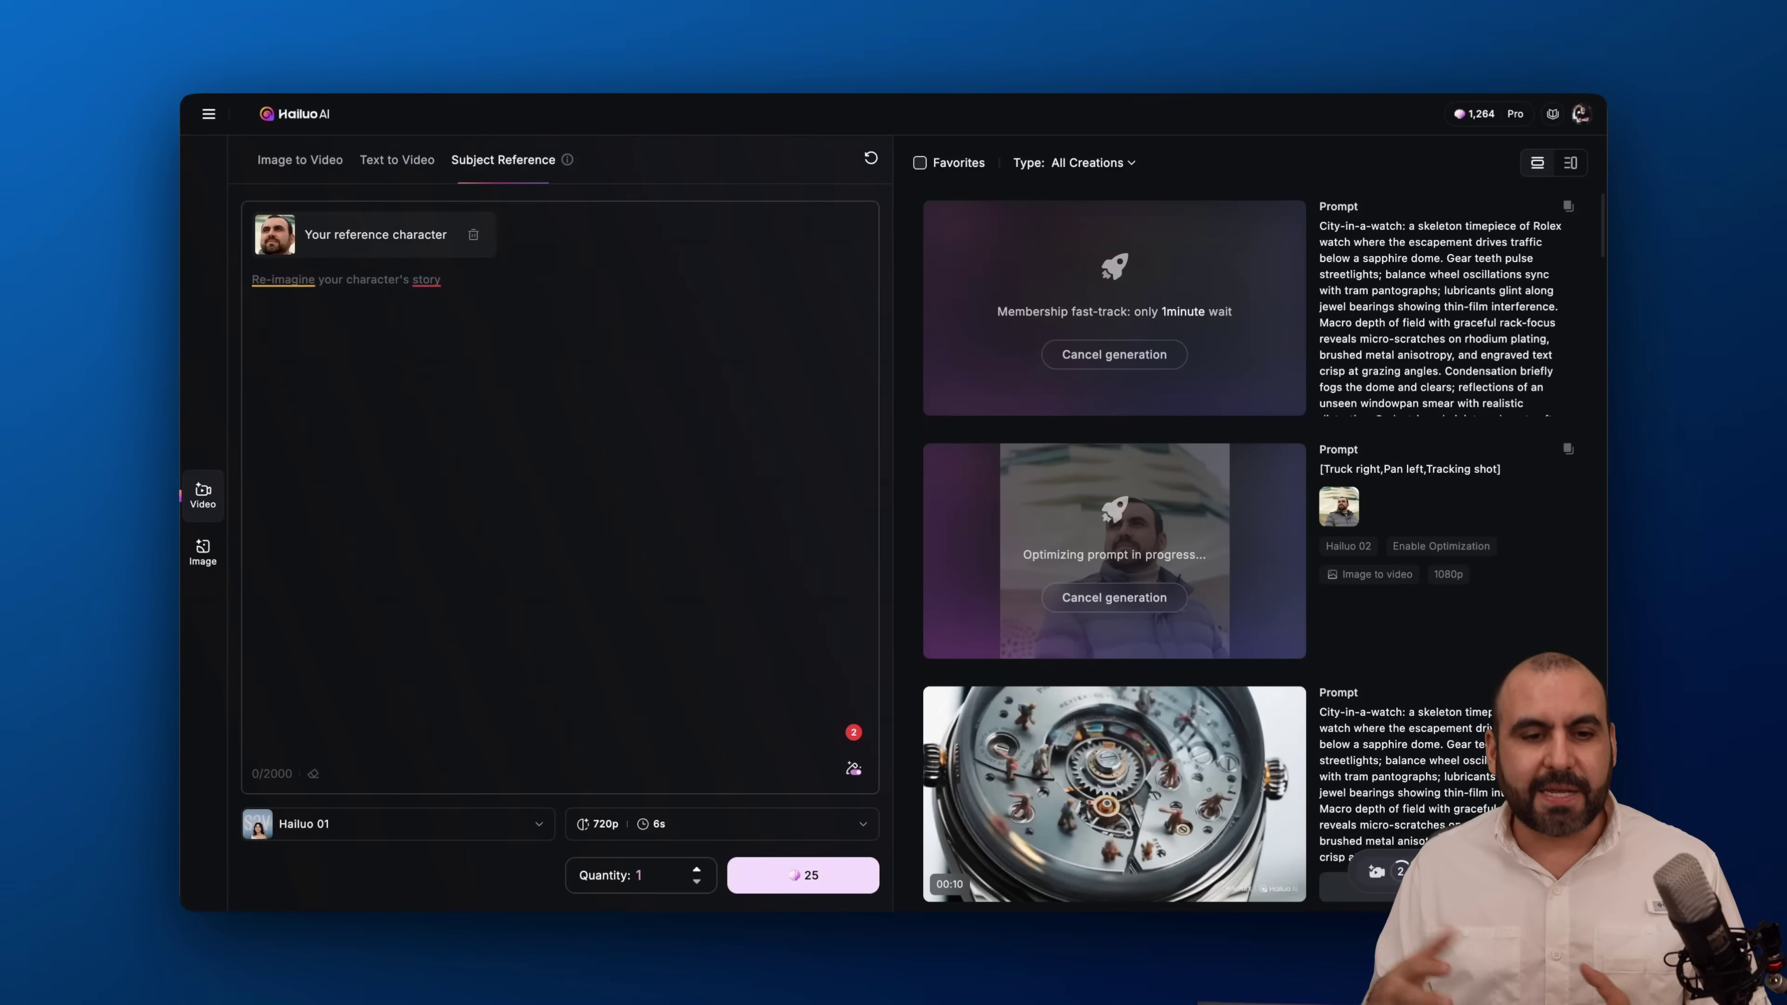
type("Write a near-future story about a person named HILU. The world is on the edge of a major shift—technology, climate, or society has changed in ways that feel both promising and dangerous. HILU is at the center of it: someone ordinary (a mechanic, teacher, coder, farmer, etc.) who unexpectedly becomes the link between everyday life and this new world. Show how HILU faces choices that could shape not just their own survival, but the direction of the future. Keep the focus tight on HILU’s personal journey—how they think, feel, and act—while the bigger world shifts around them.")
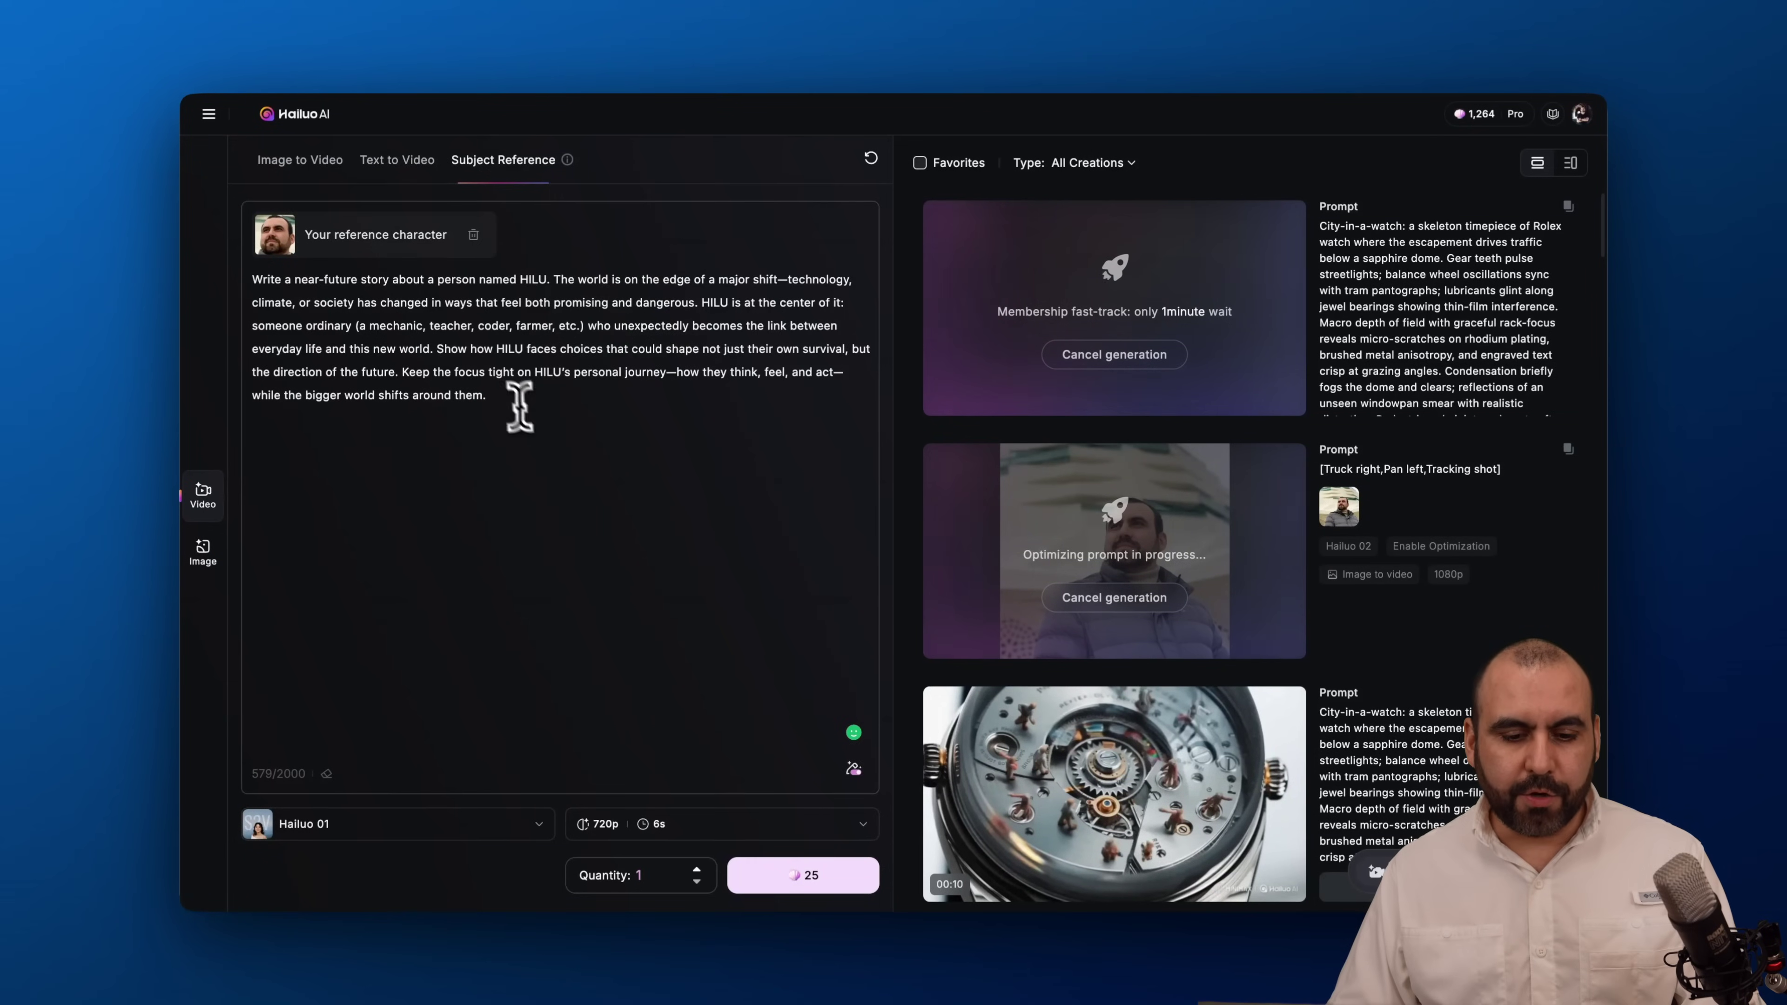
left_click(820, 889)
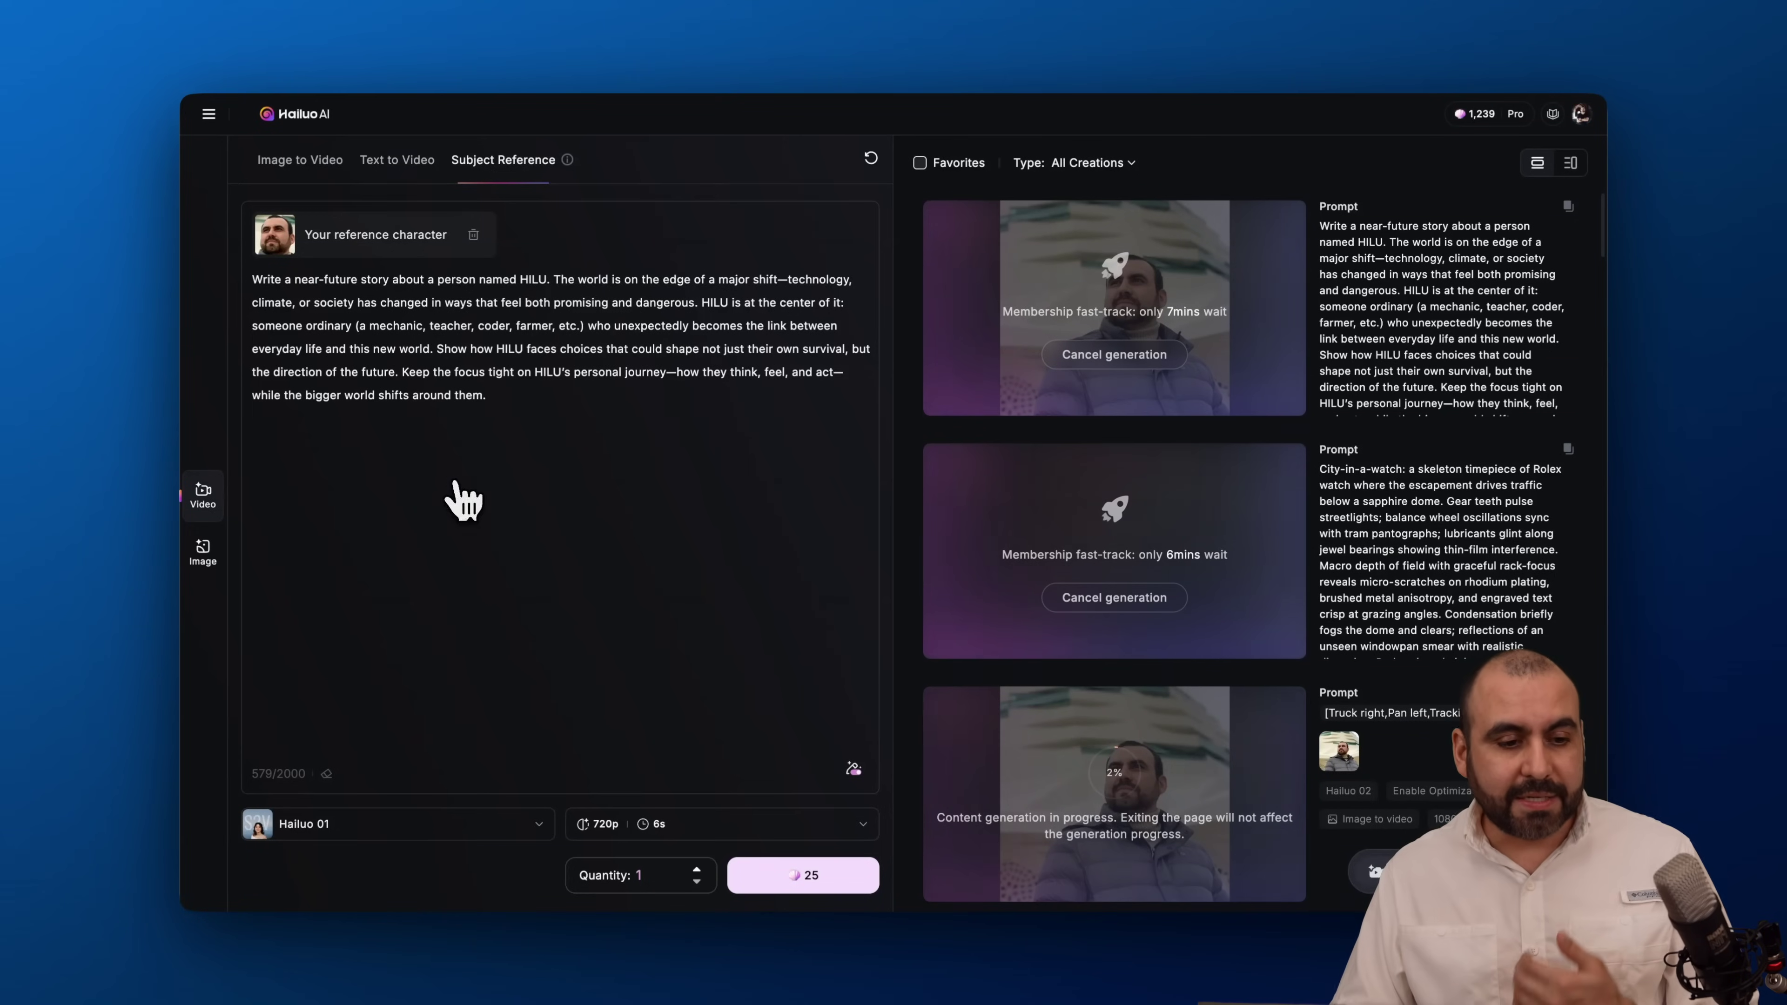
left_click(204, 552)
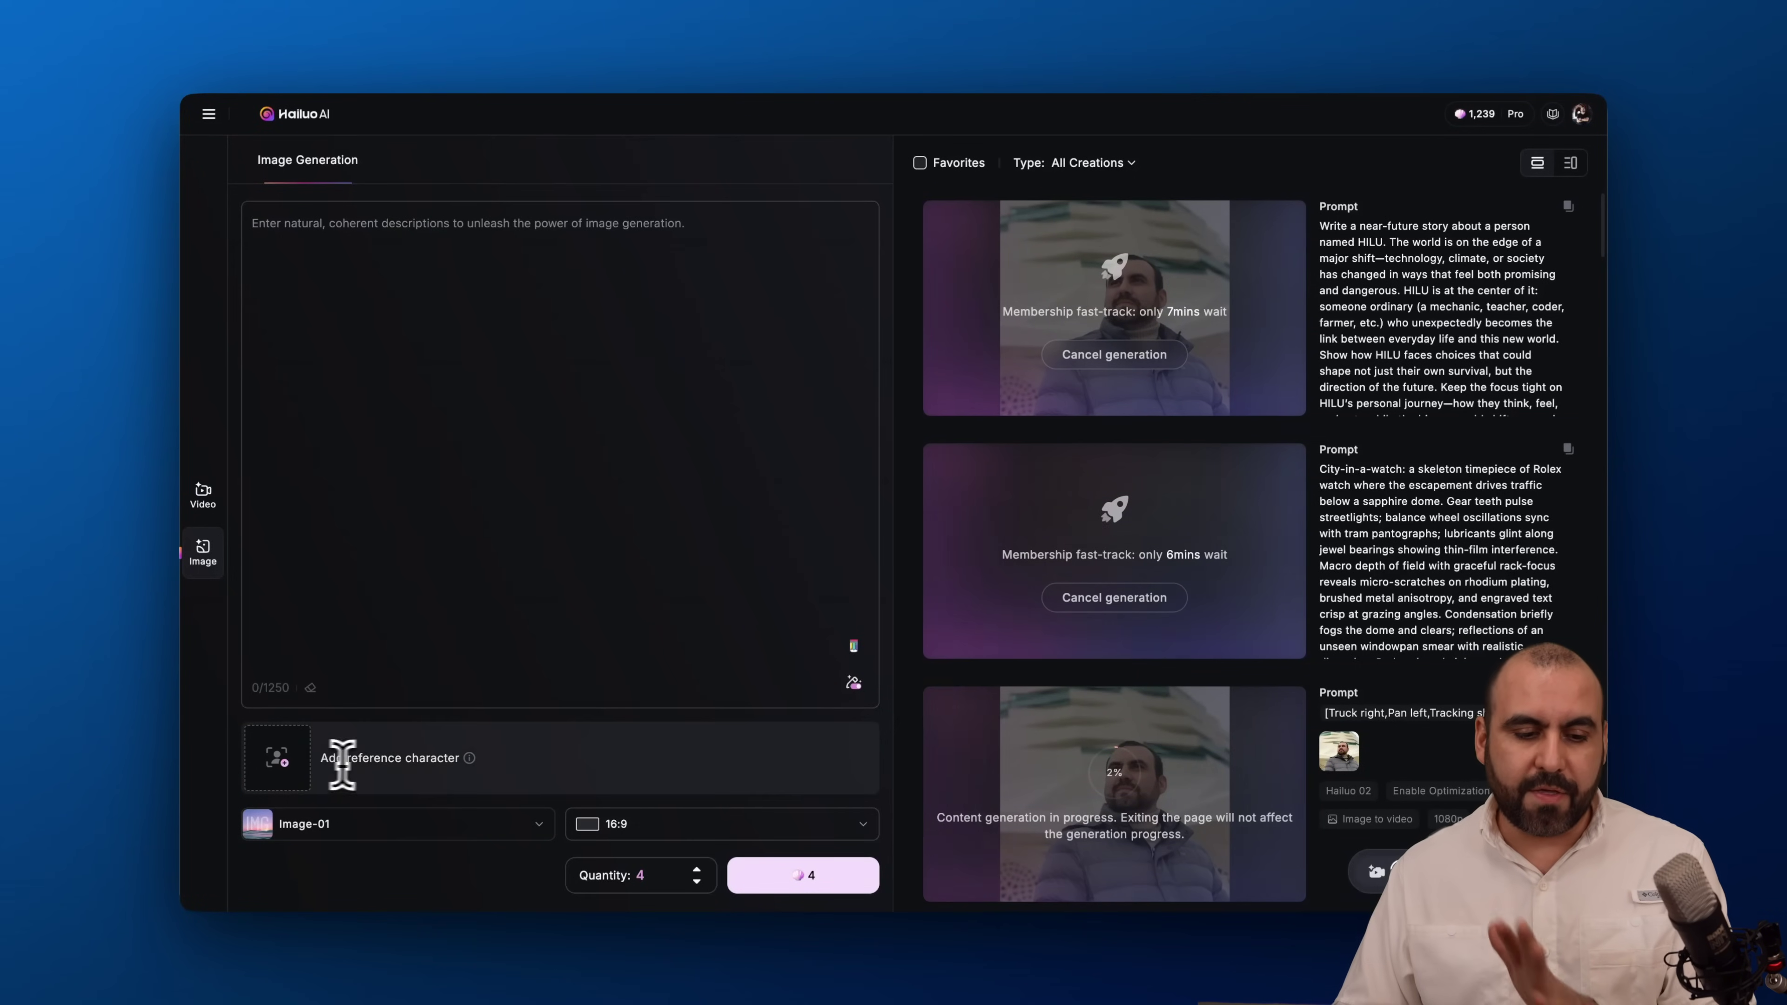
Step: Review the Image-01 model list and the 16:9 aspect ratio options for image generation
left_click(485, 831)
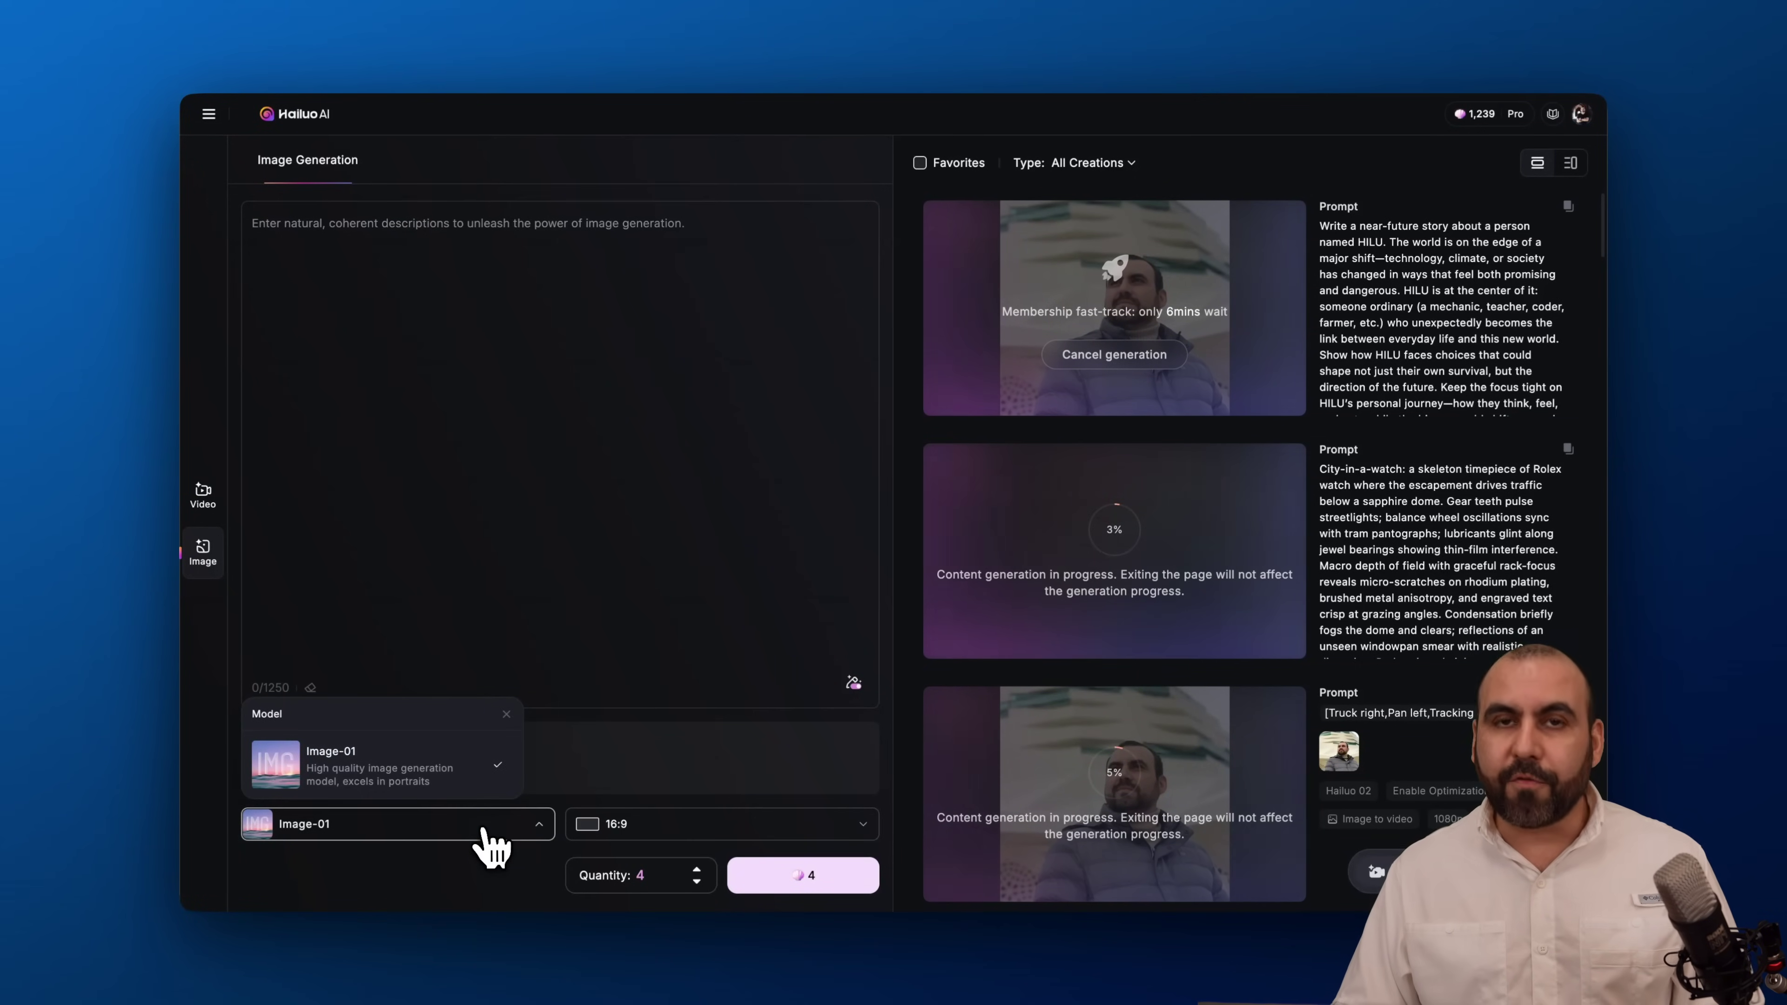
left_click(667, 825)
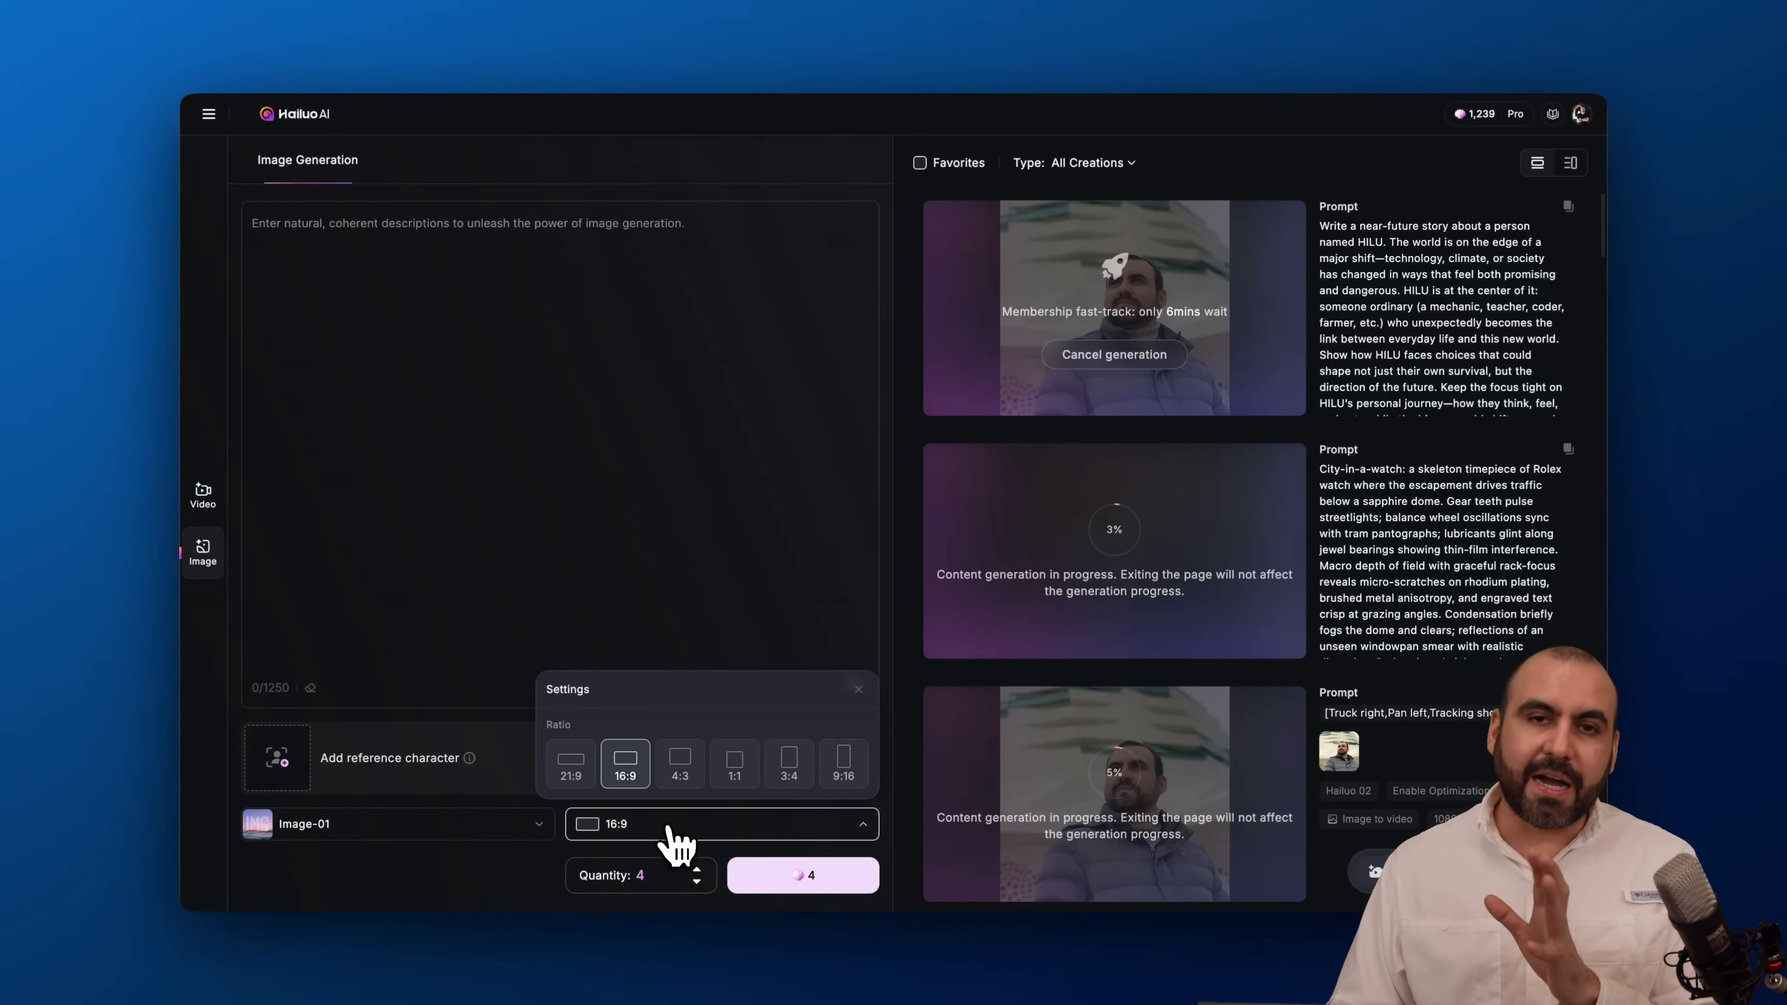
left_click(738, 569)
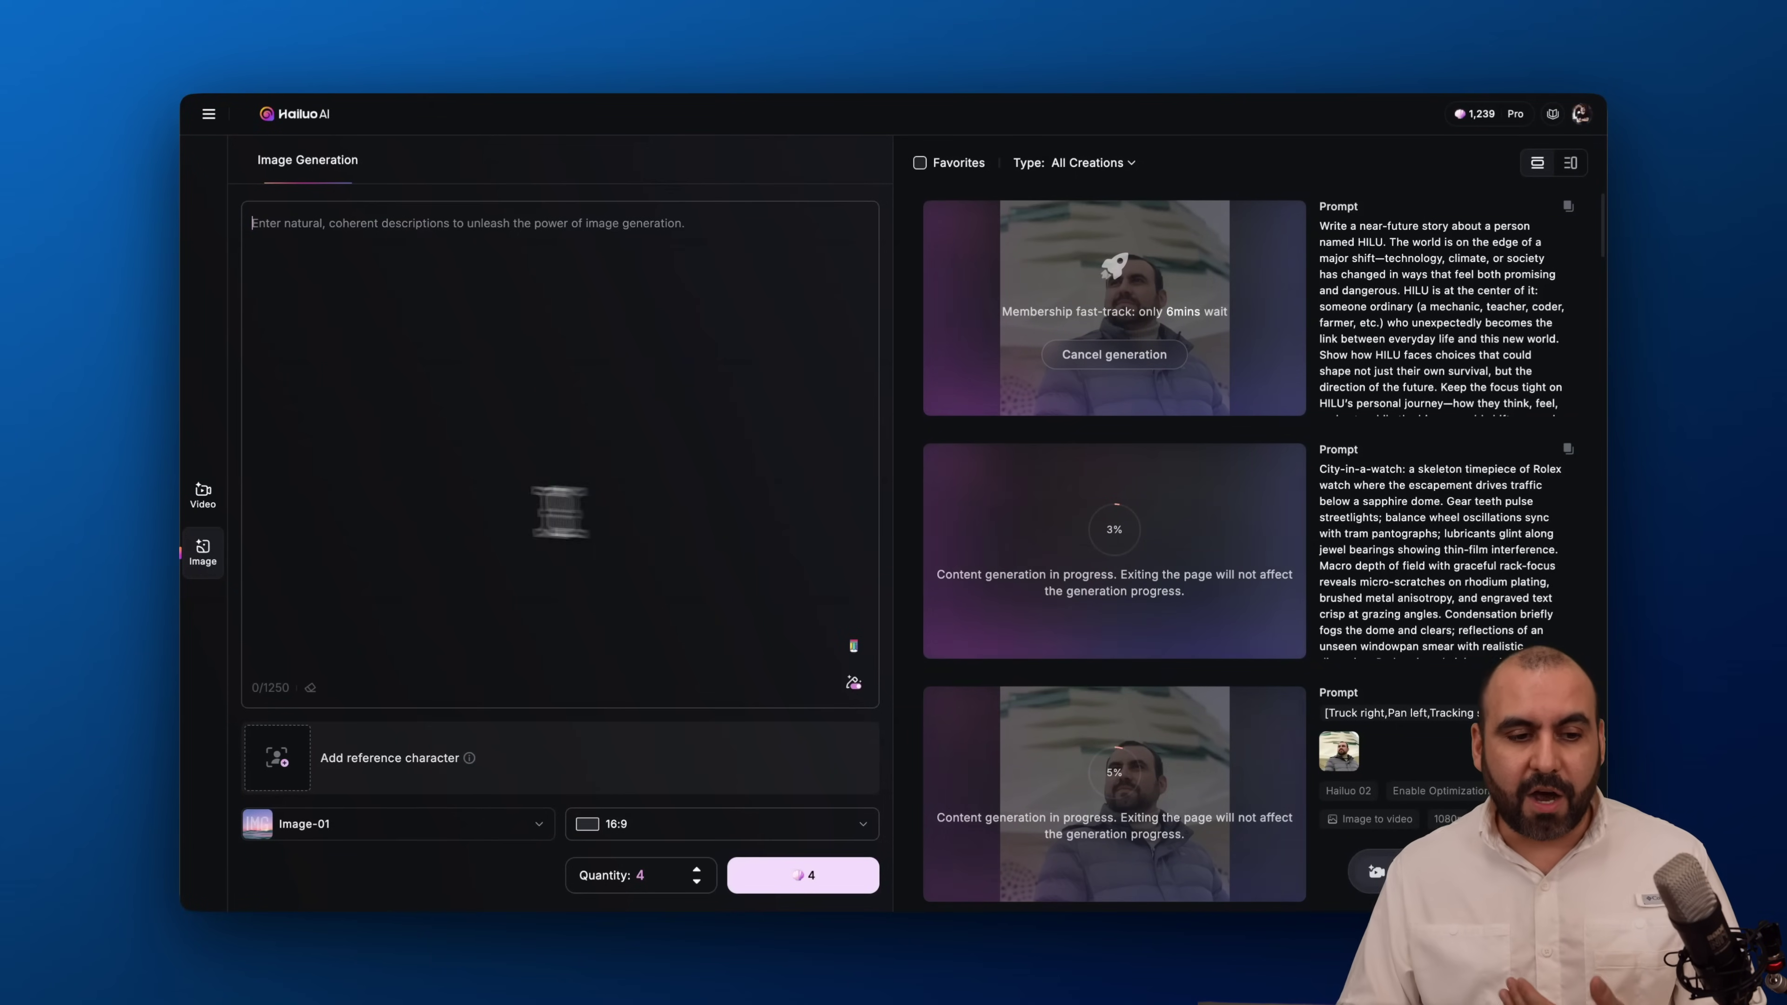
Step: Go back to video generation's Image to Video panel, then to the Explore home page
left_click(208, 496)
left_click(309, 185)
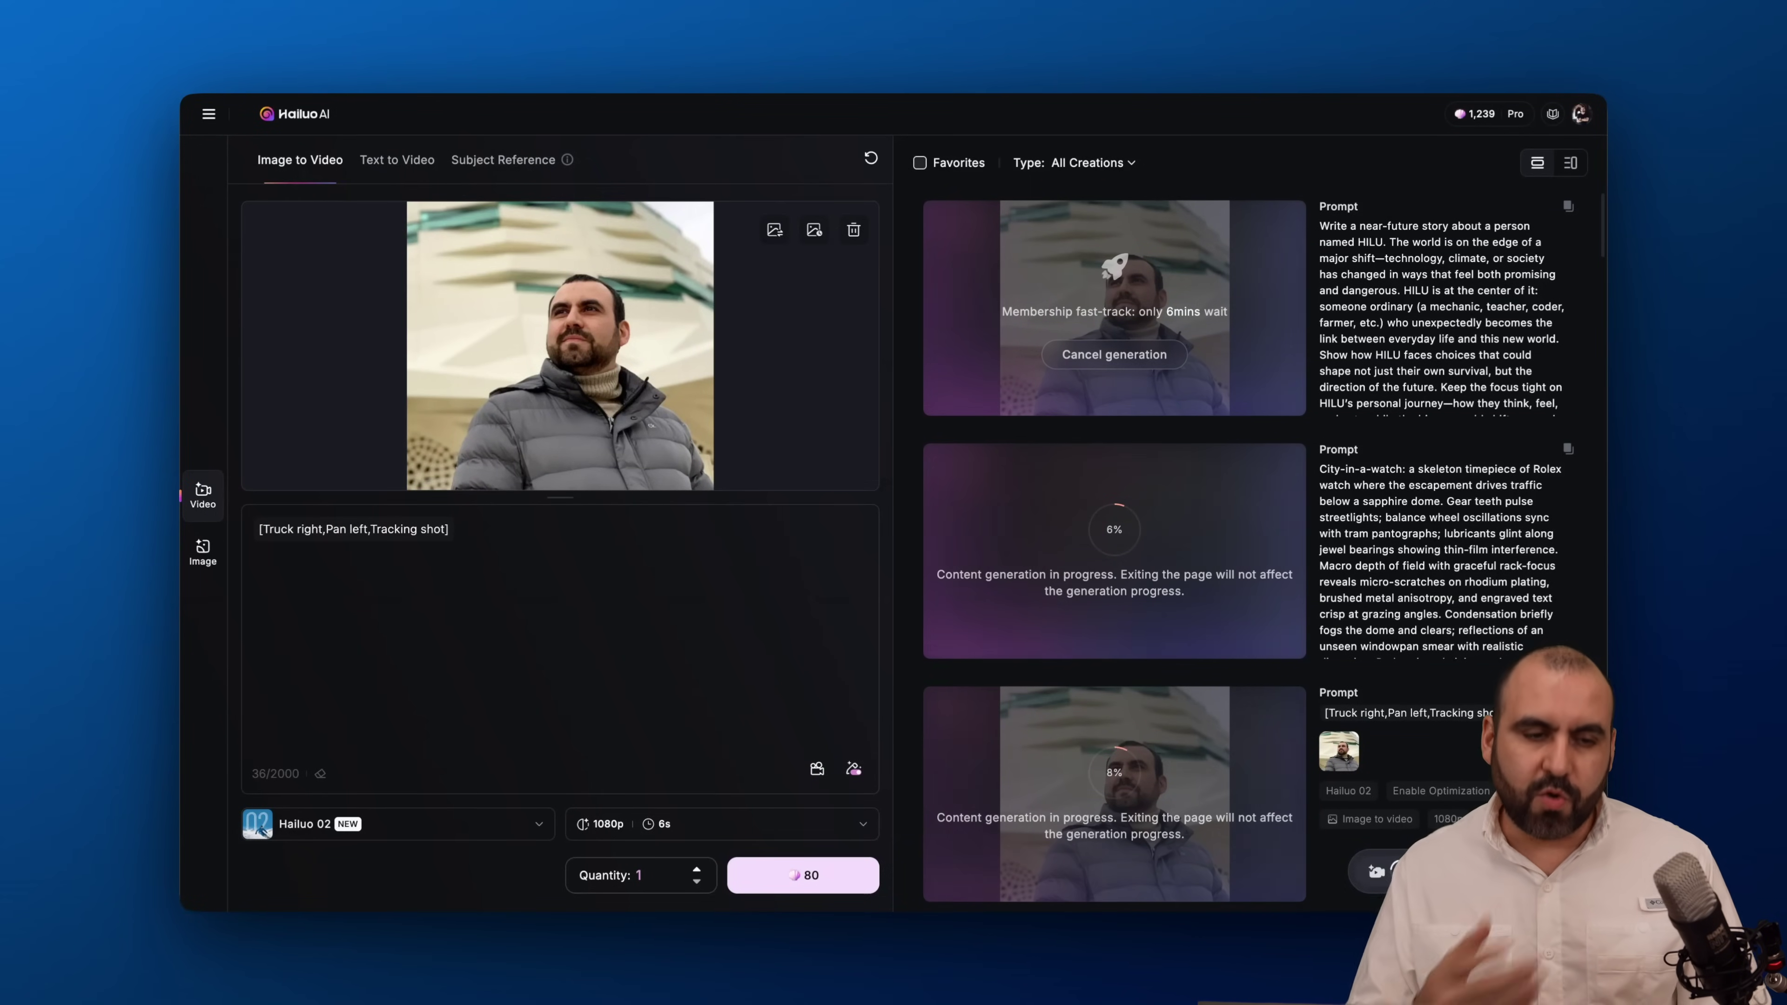
left_click(290, 119)
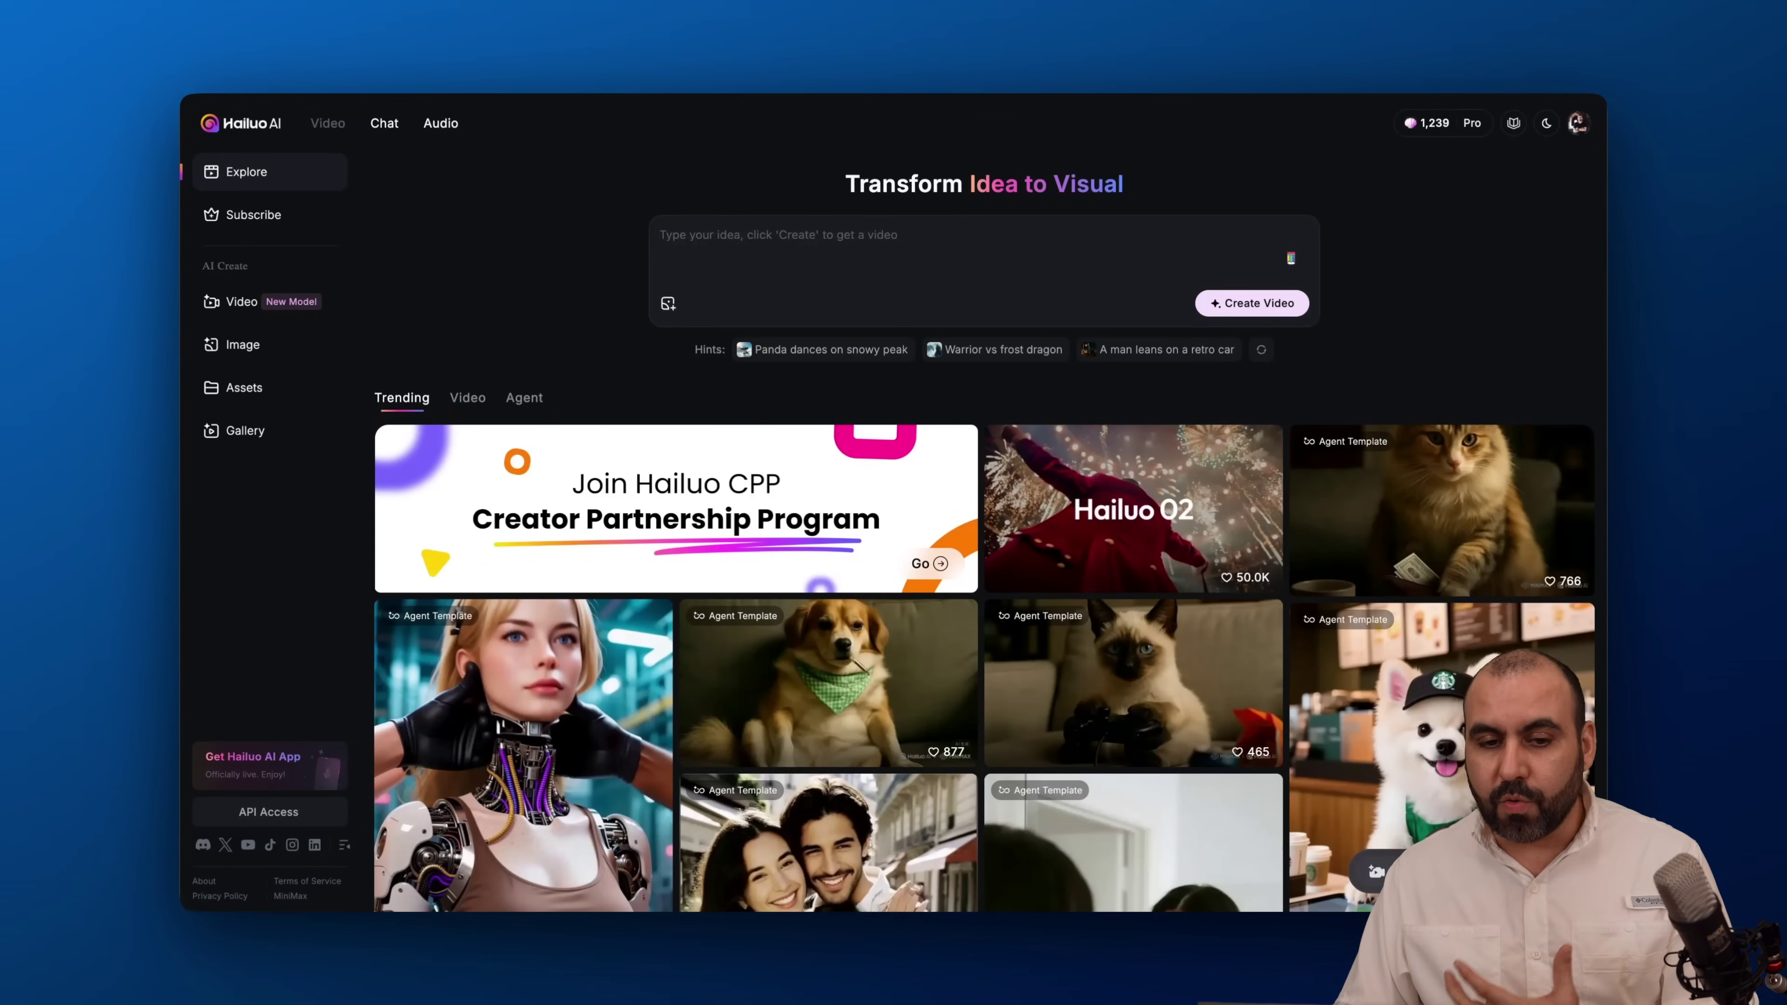
Step: Scroll the trending Explore templates, preview Pet Working VLOG, and return to the top of the gallery
scroll(534, 351, "down", 5)
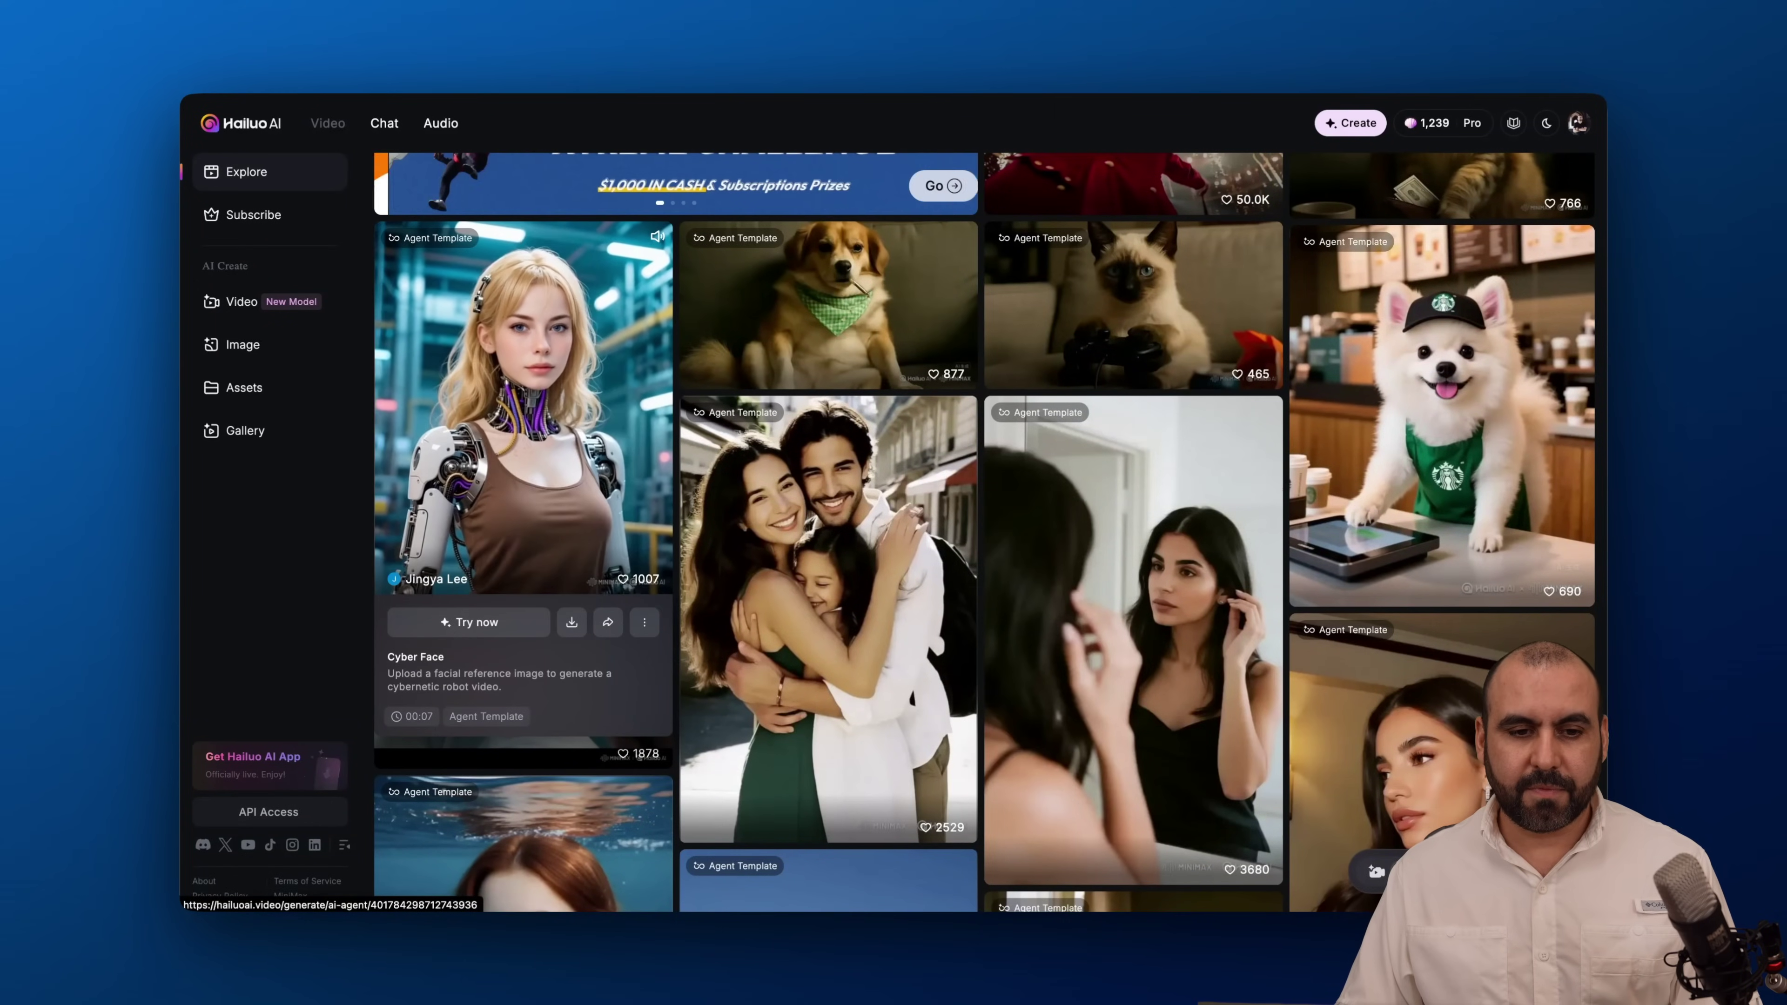
mouse_move(876, 556)
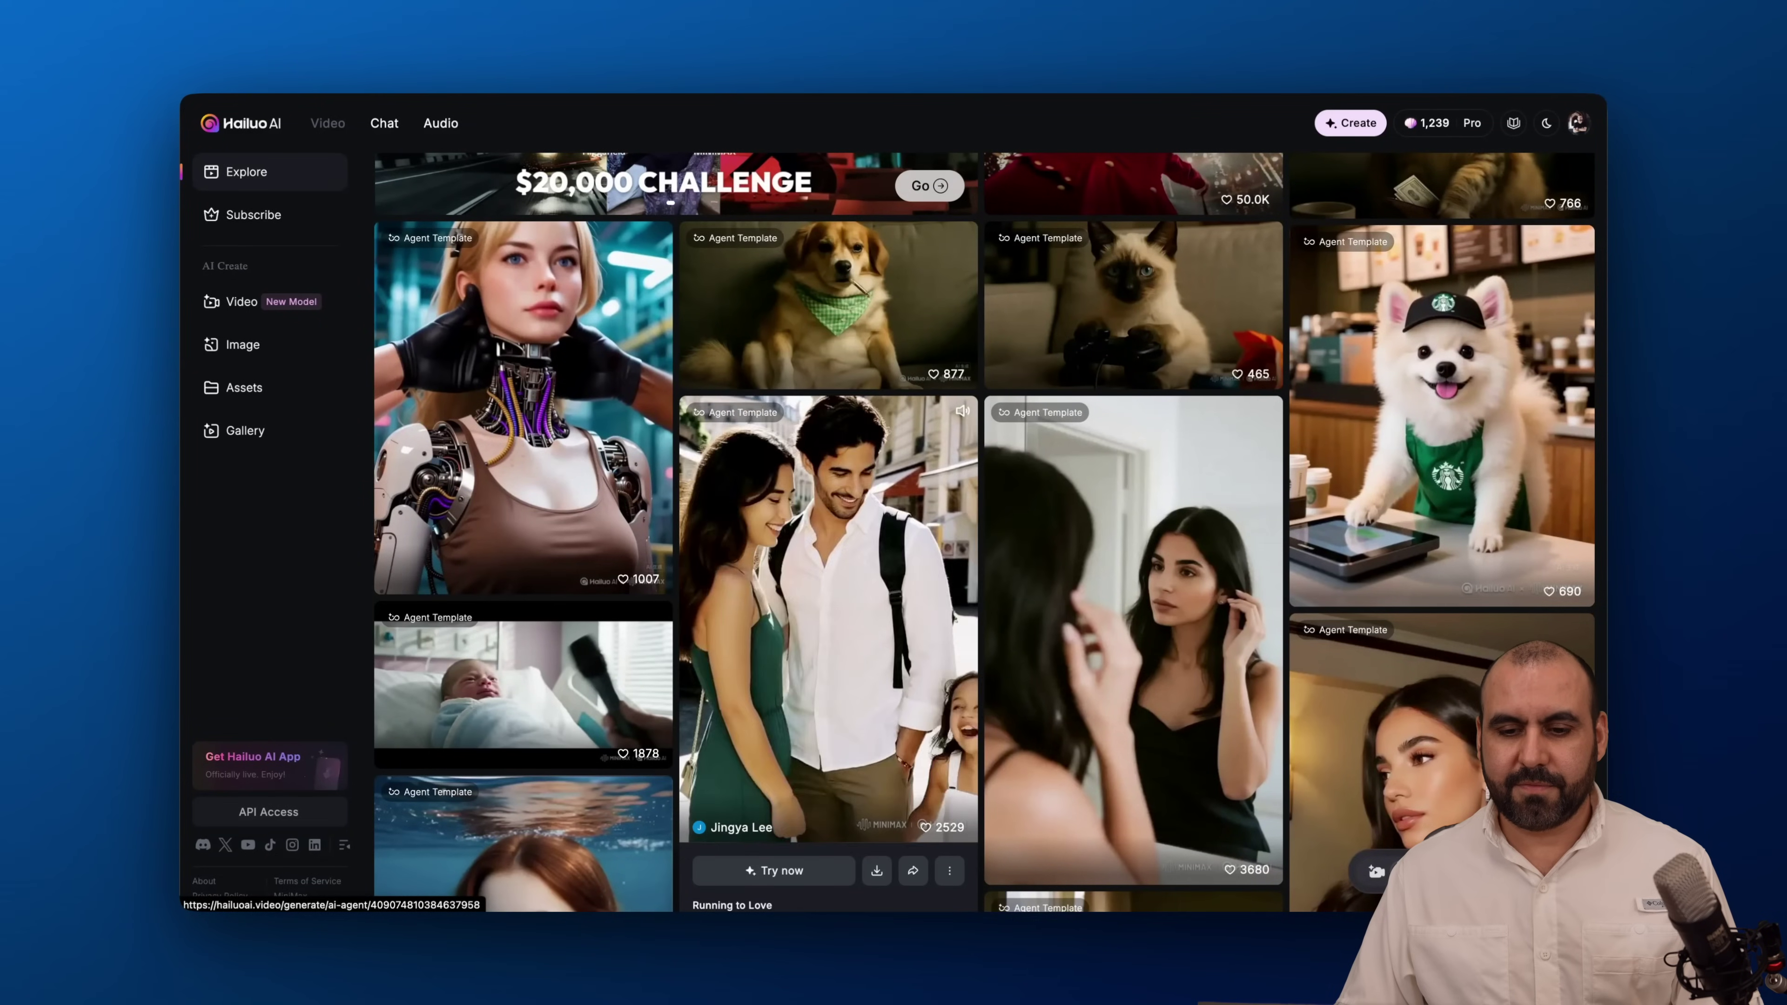
mouse_move(1540, 419)
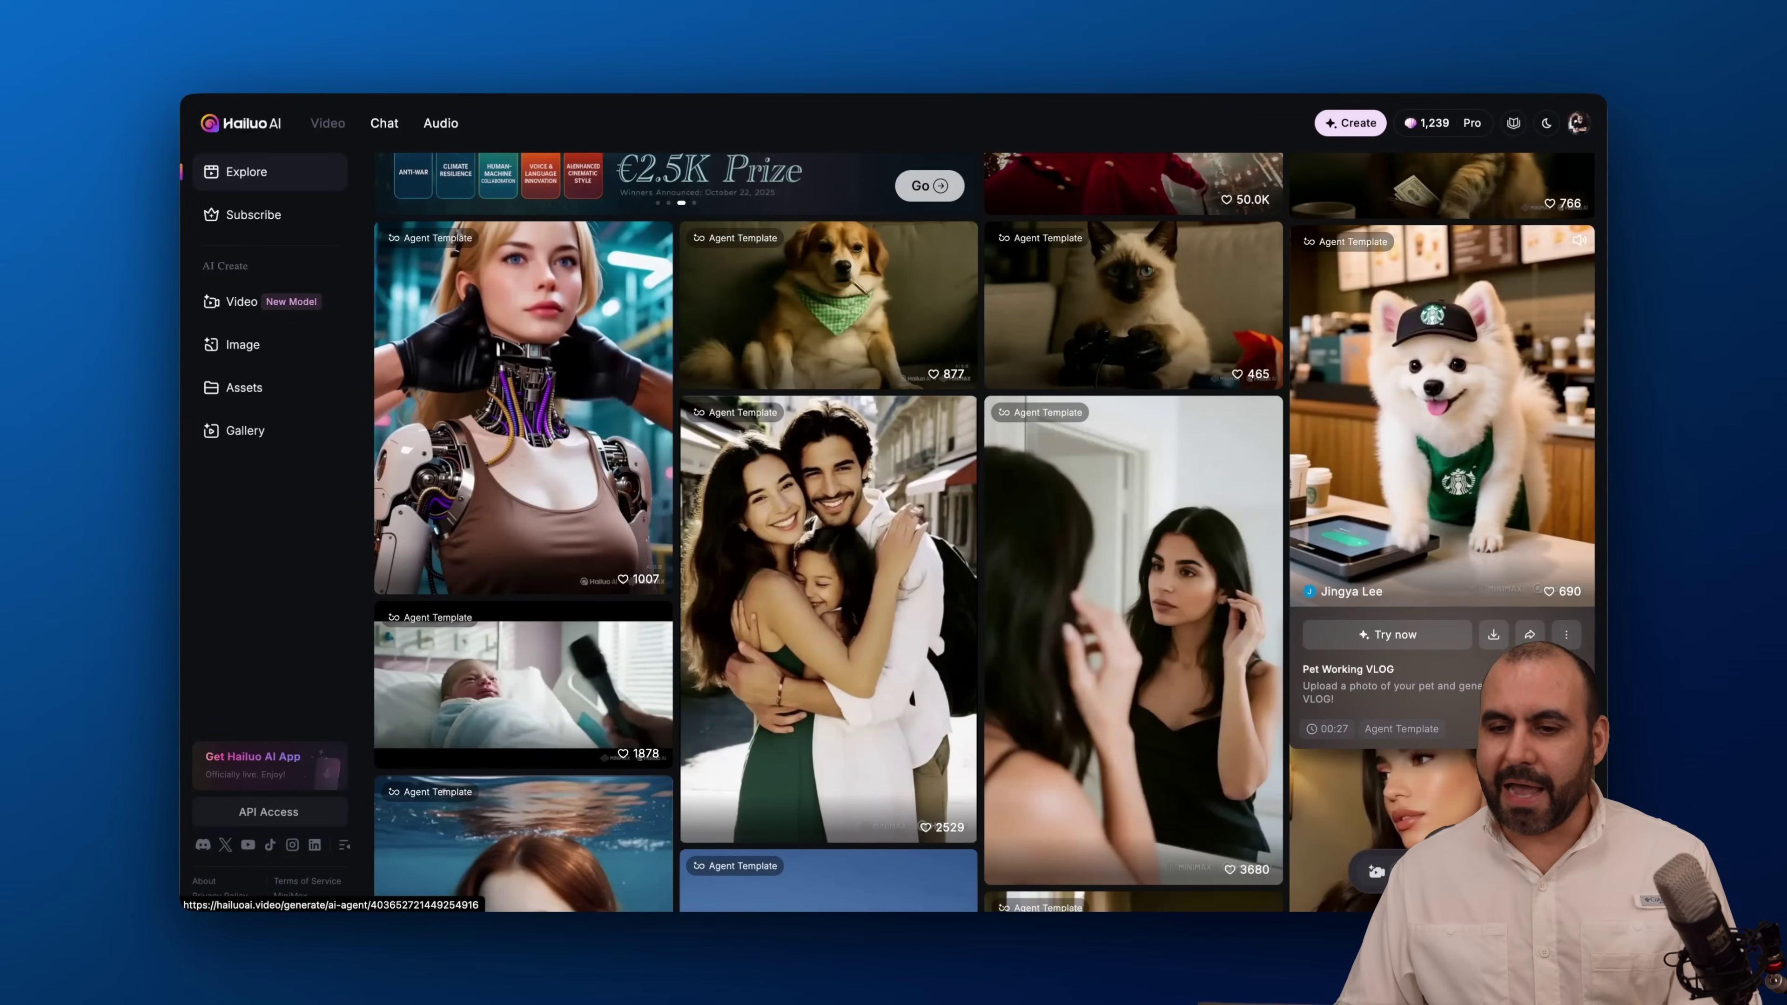
left_click(1540, 419)
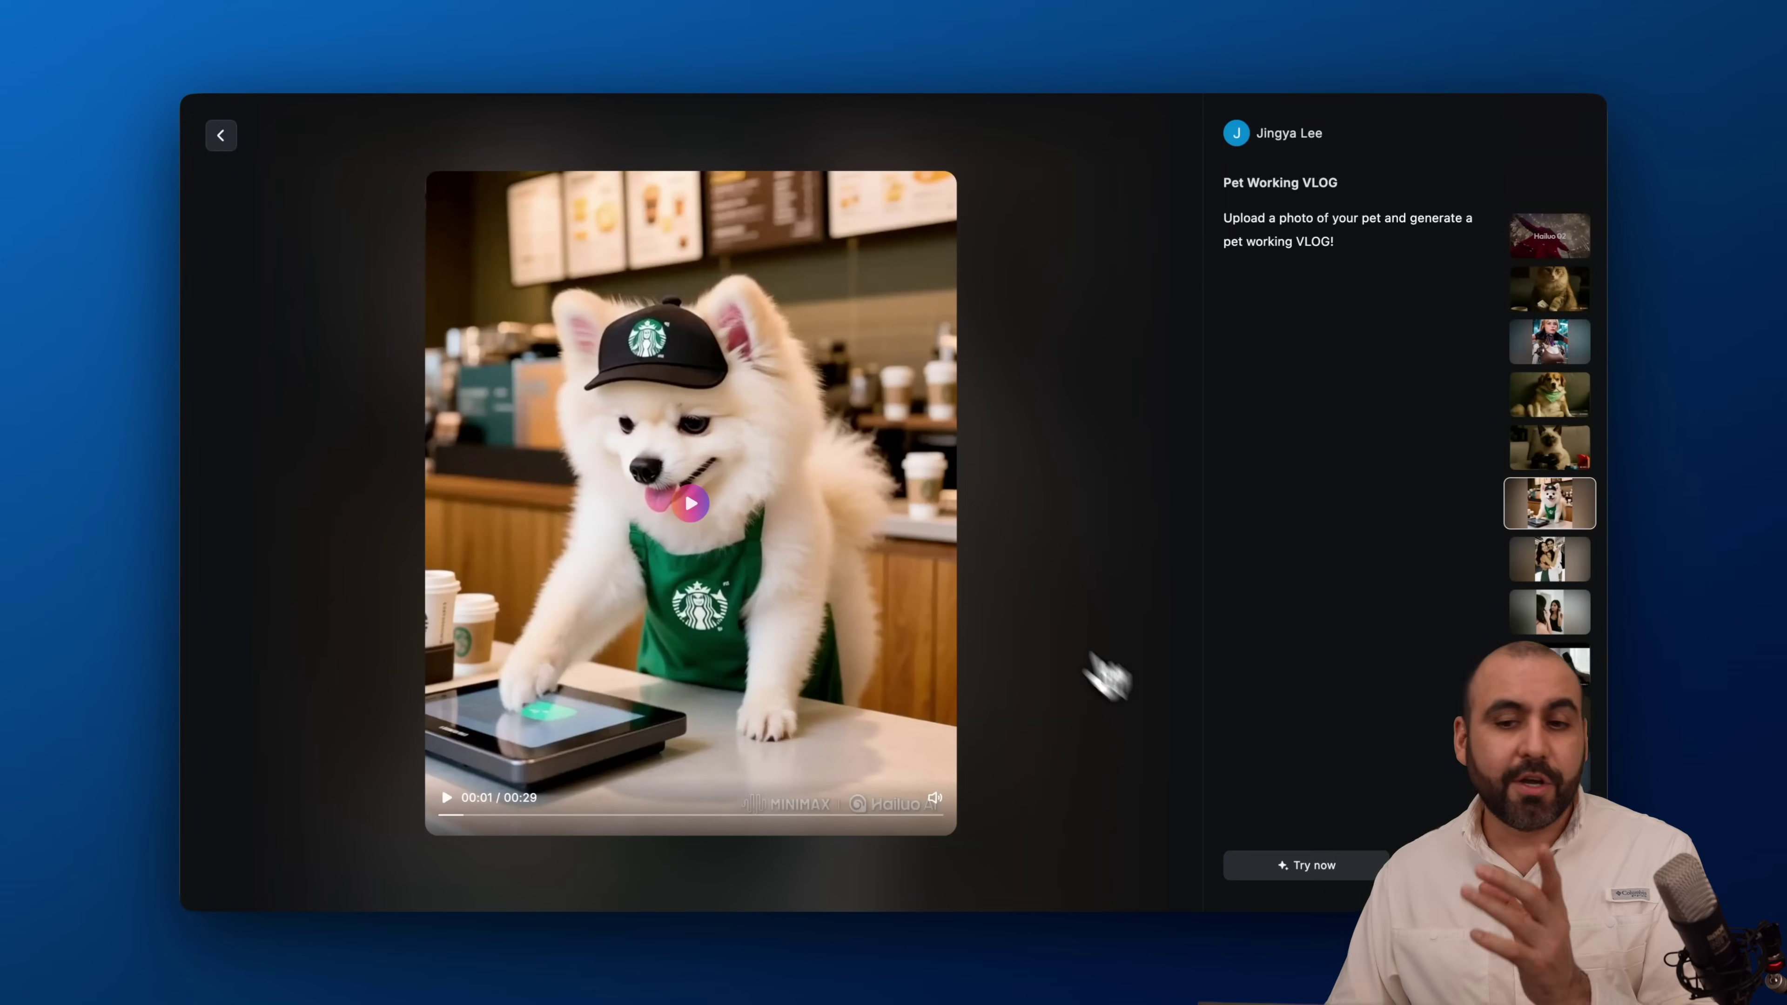
left_click(221, 135)
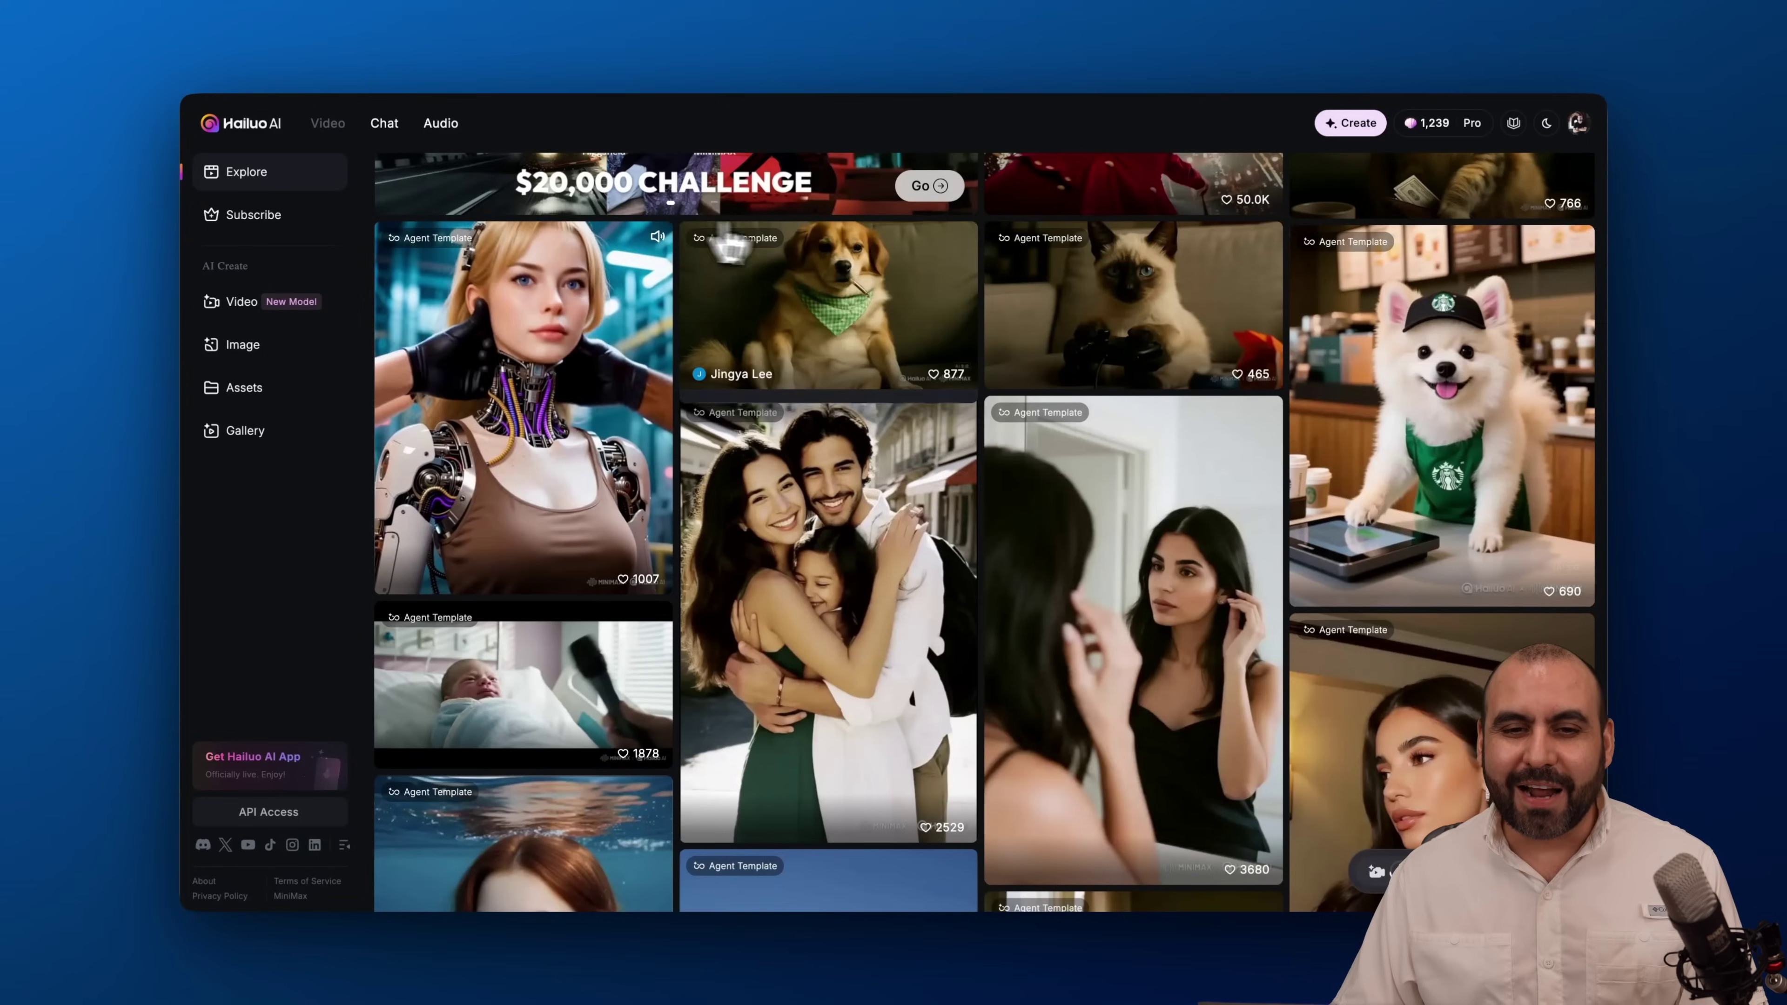
scroll(774, 253, "up", 5)
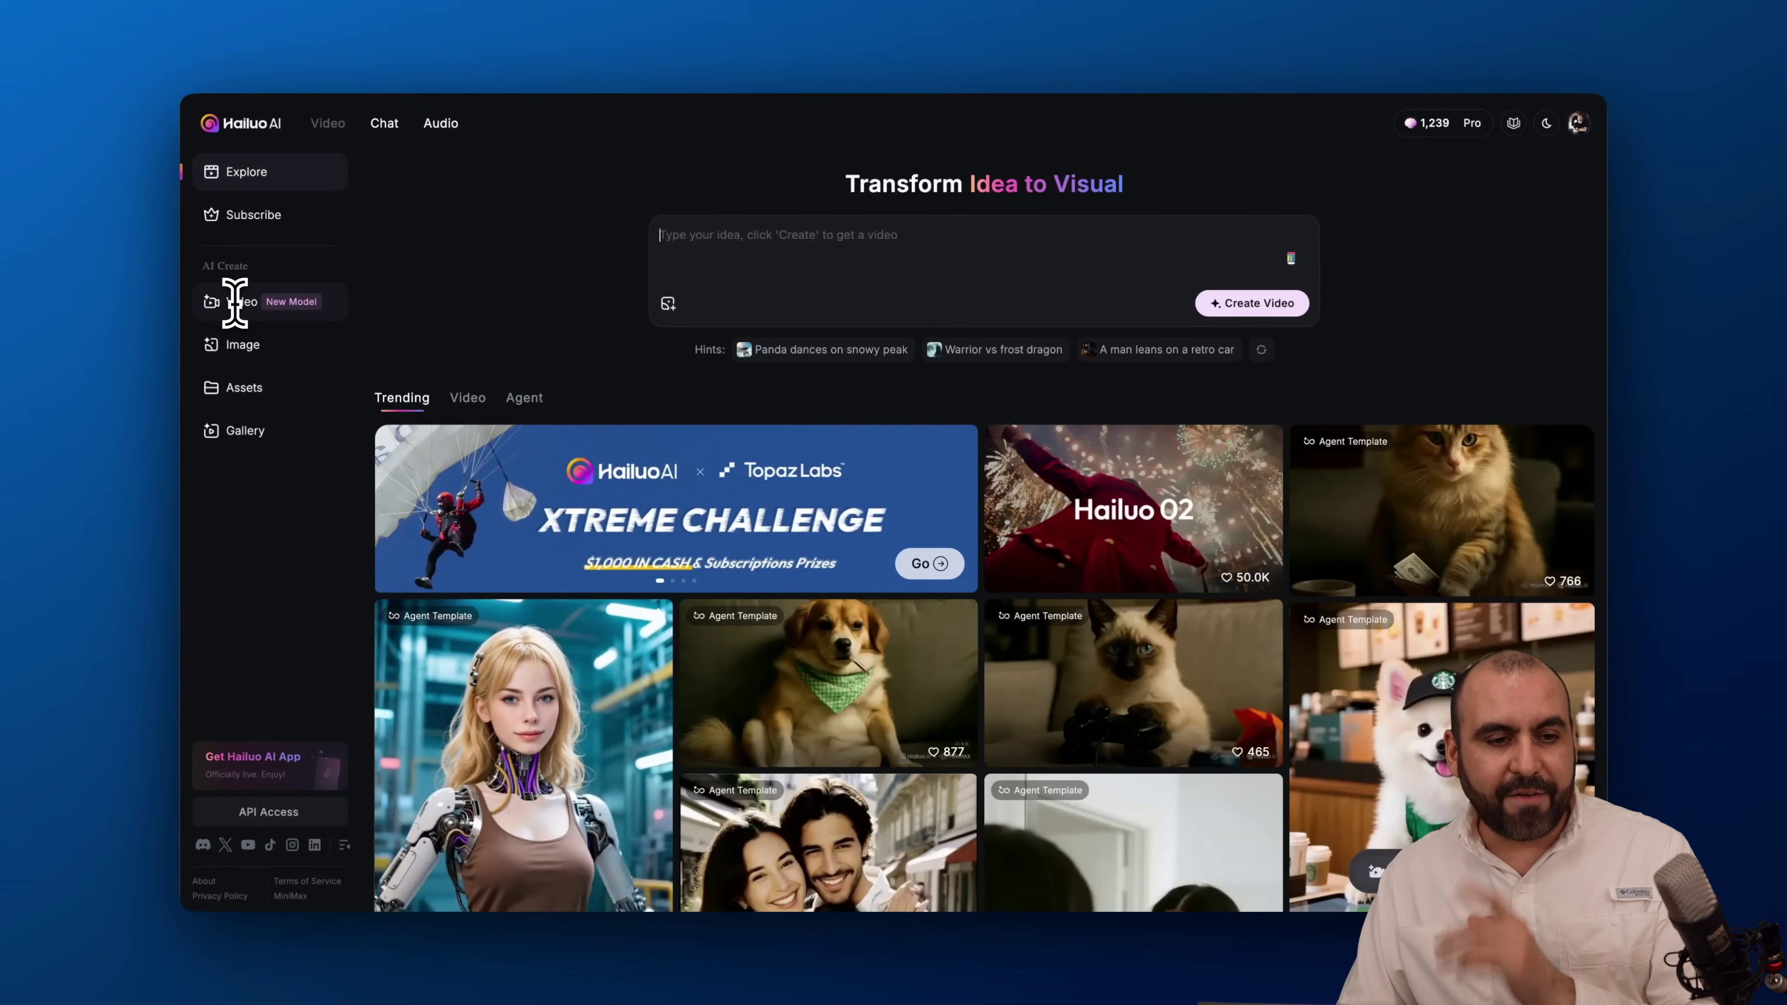
Step: Open the finished HILU Subject Reference video in full view and check its download and more-actions menus
left_click(236, 302)
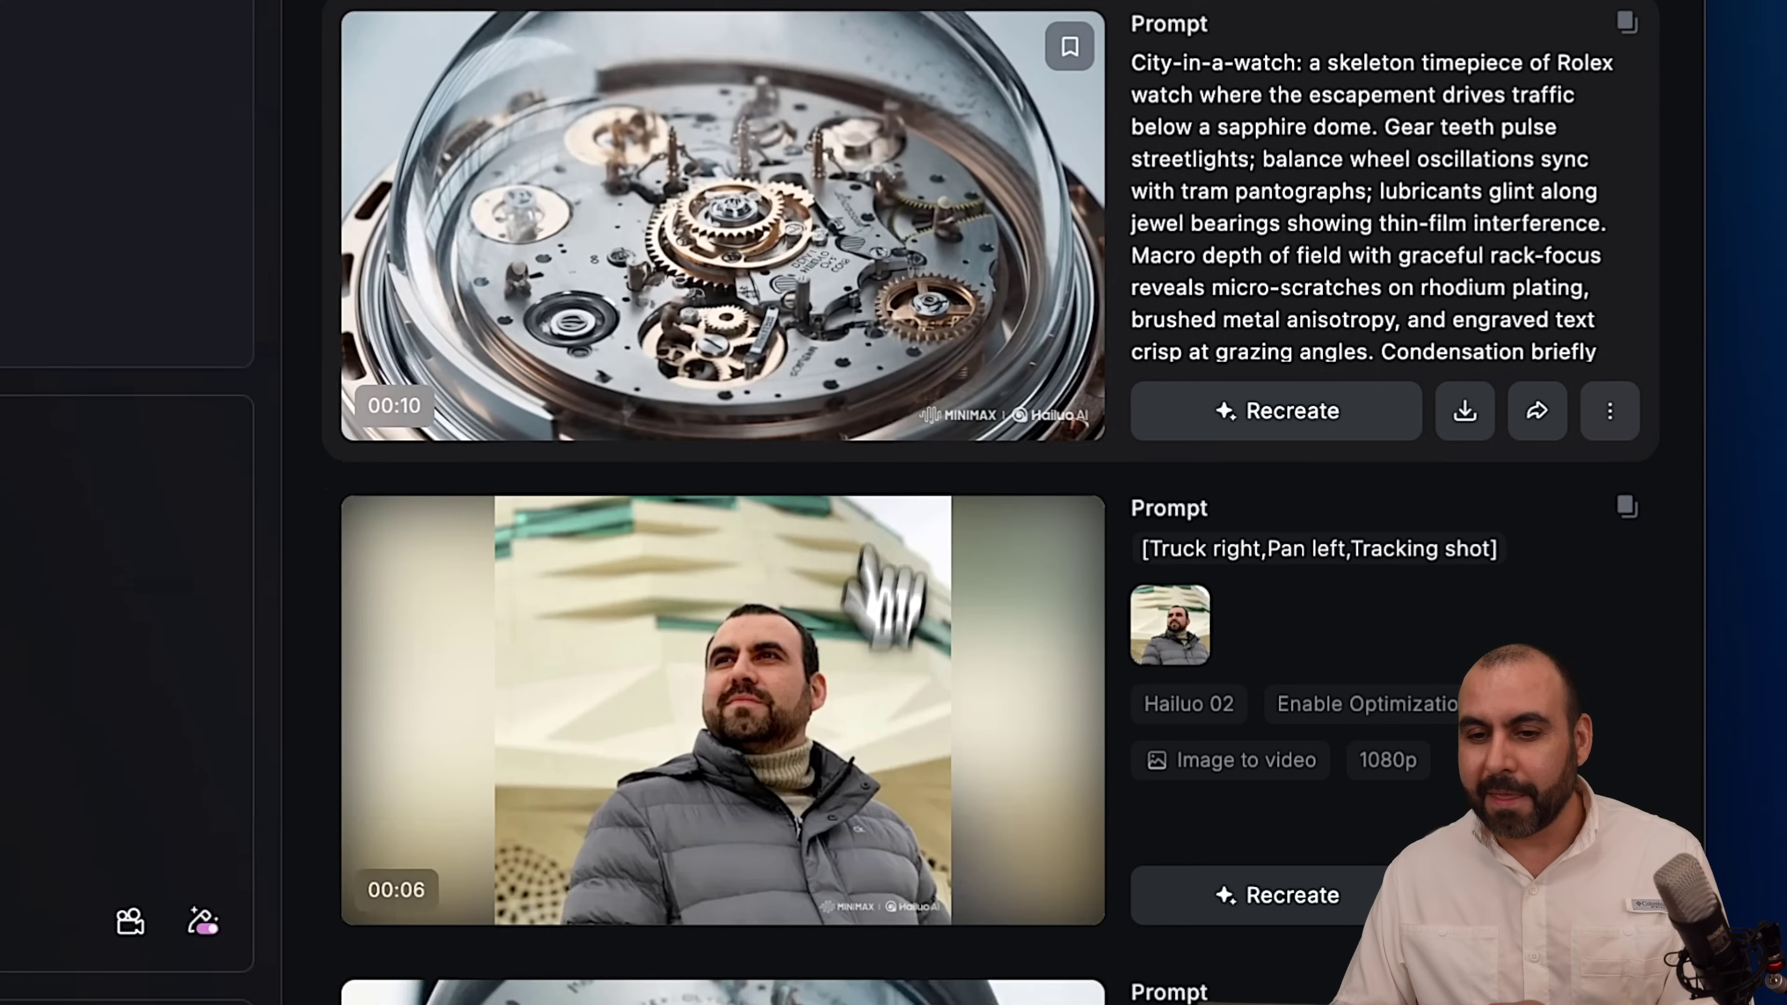
mouse_move(961, 236)
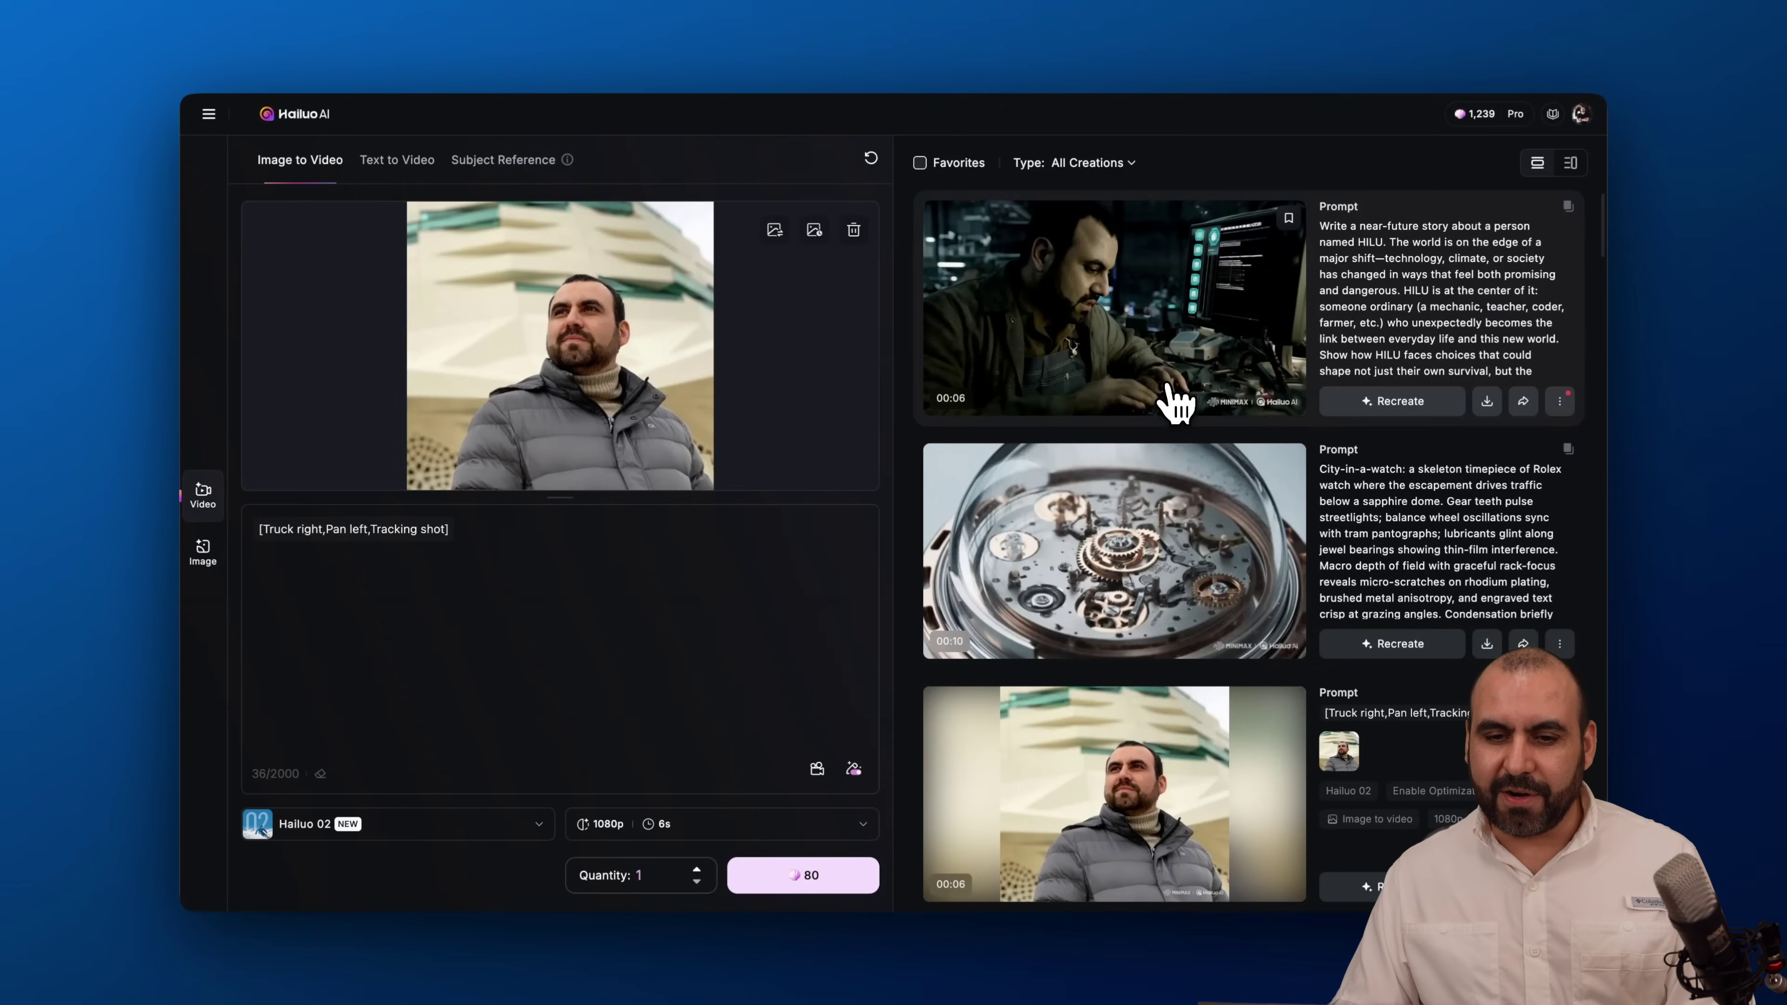
left_click(1176, 401)
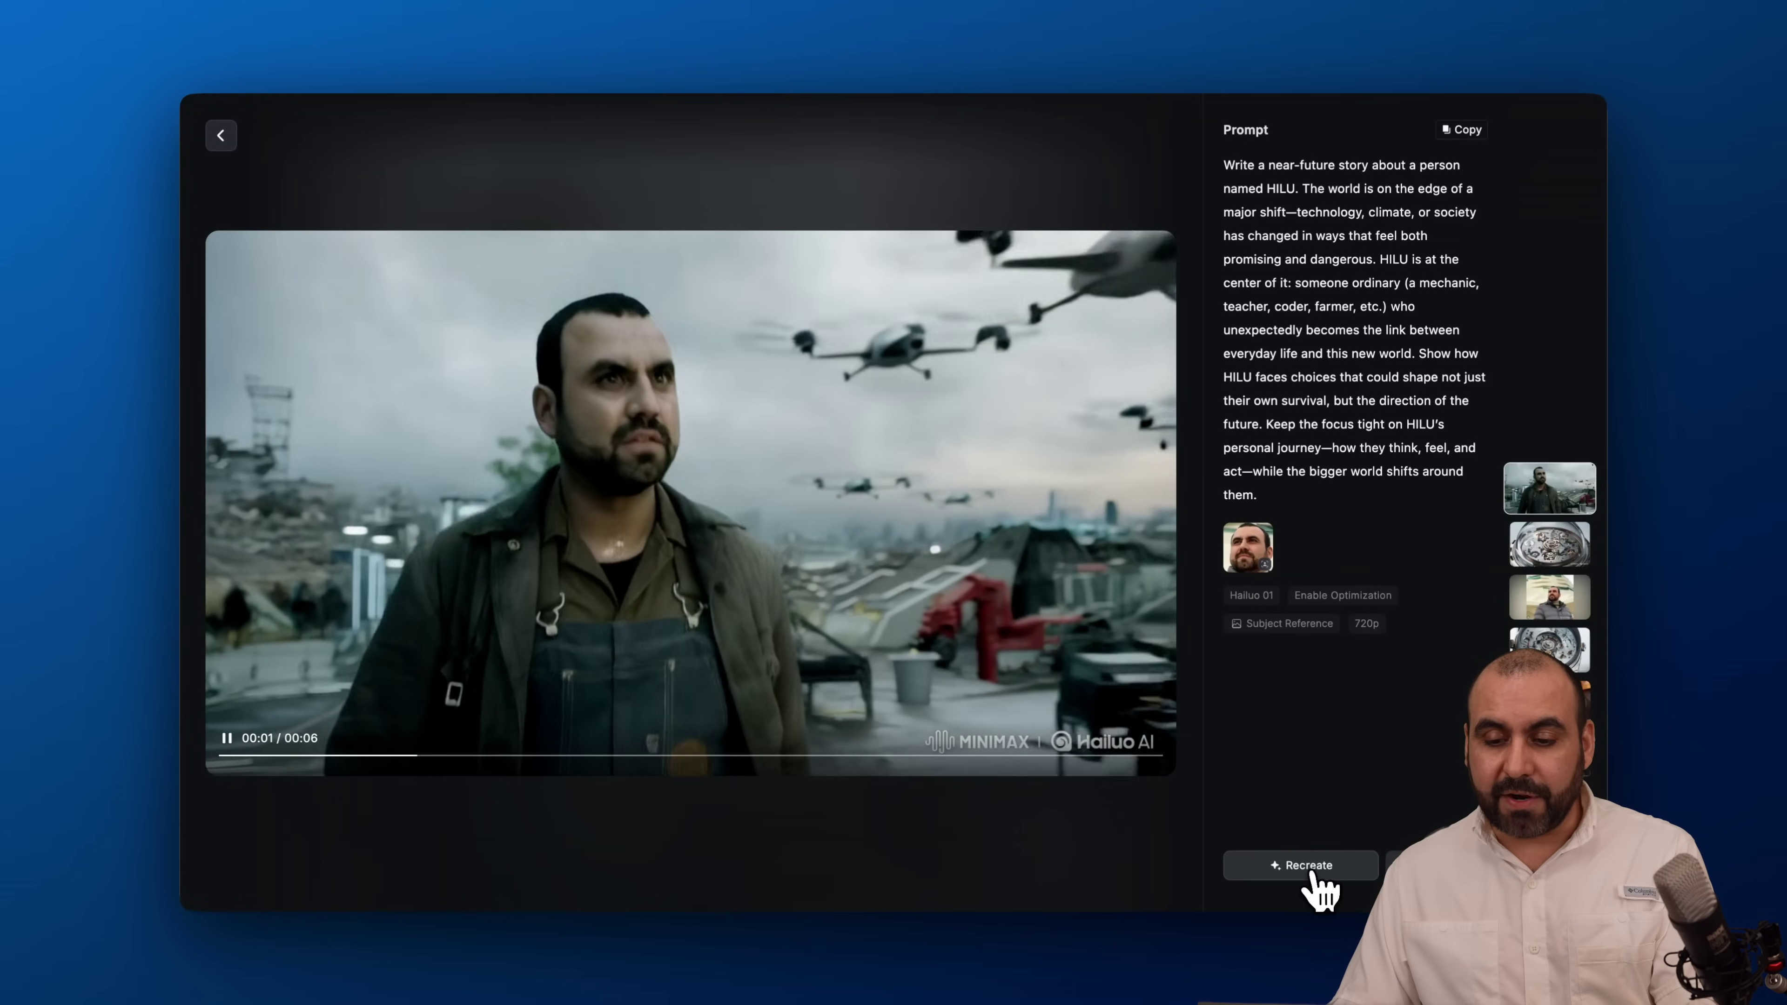
left_click(1392, 864)
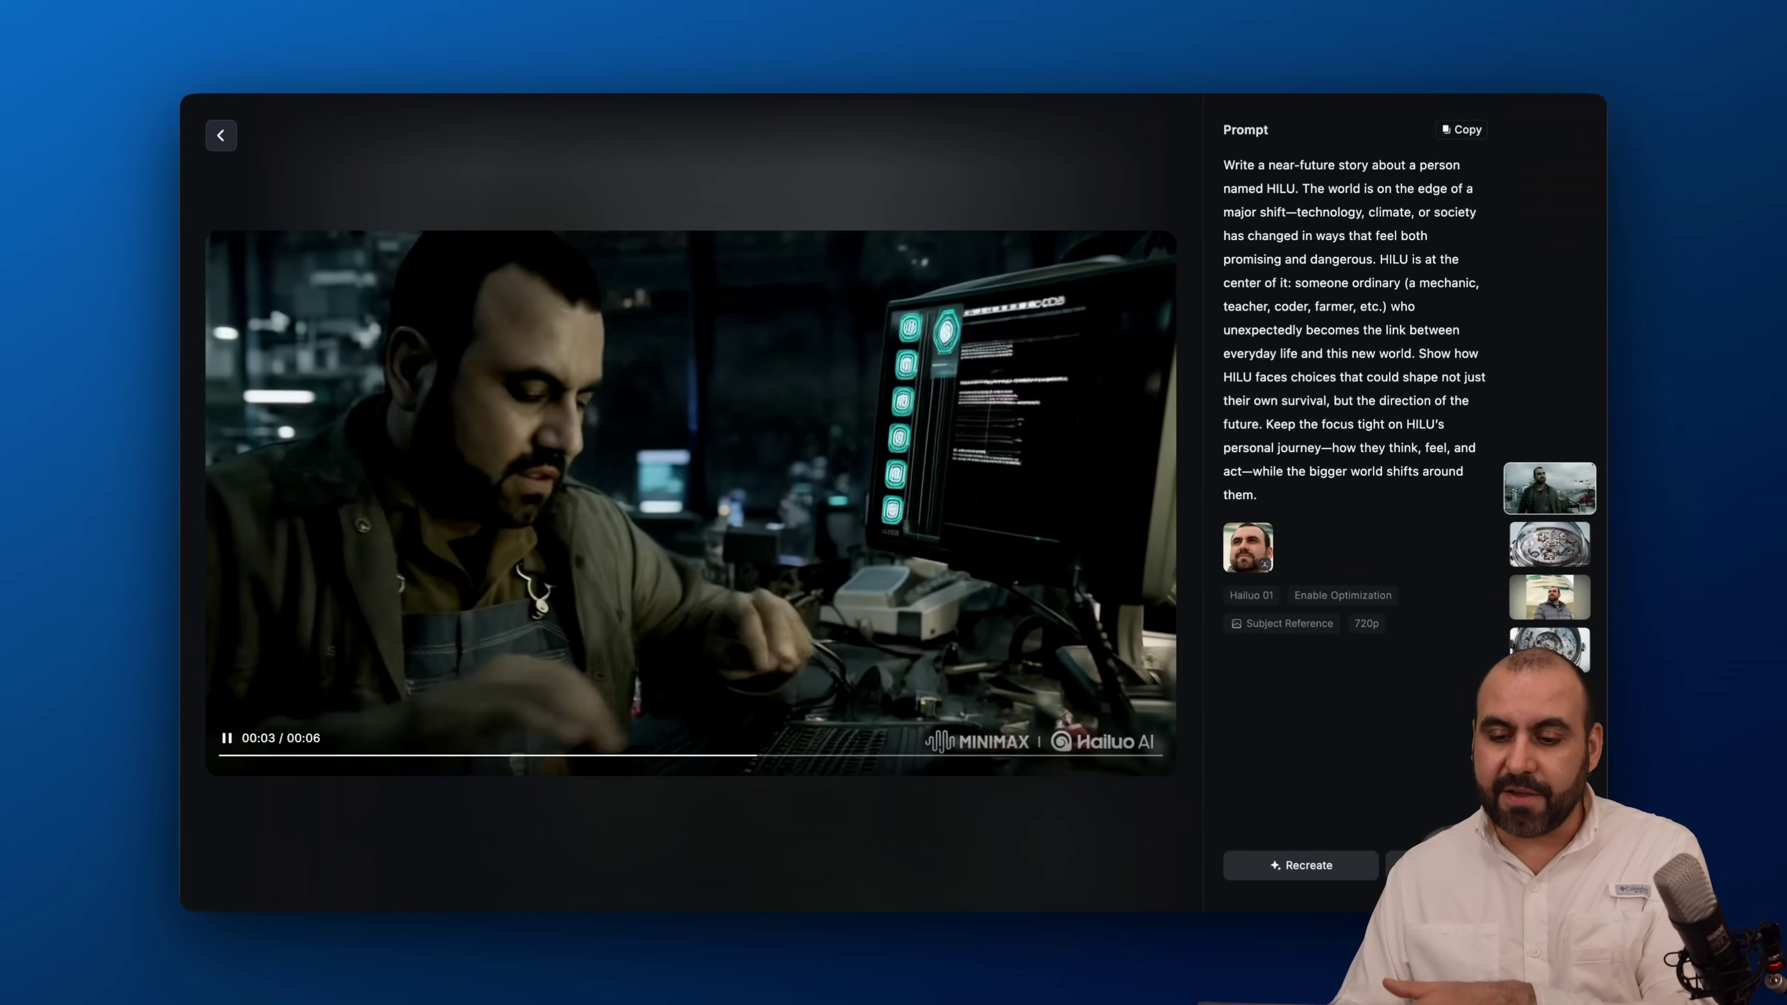
left_click(1421, 864)
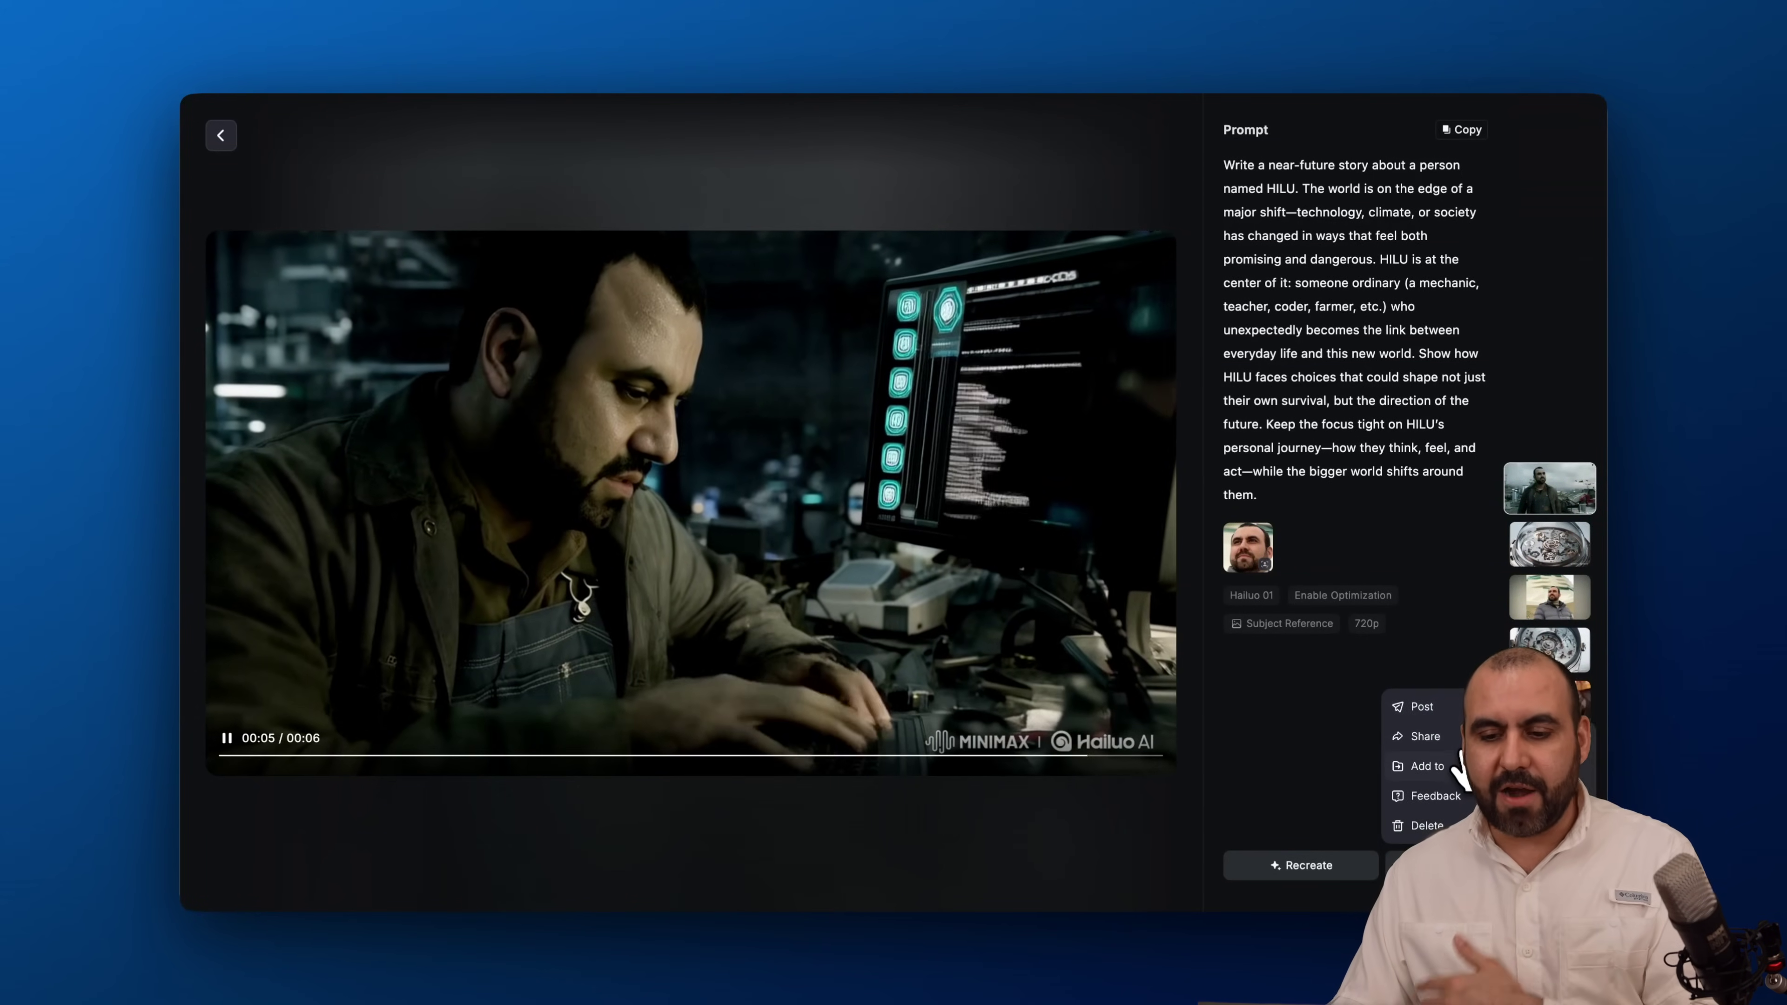
Step: Close the HILU video detail view and go to the Explore home page via the Hailuo AI logo
left_click(221, 135)
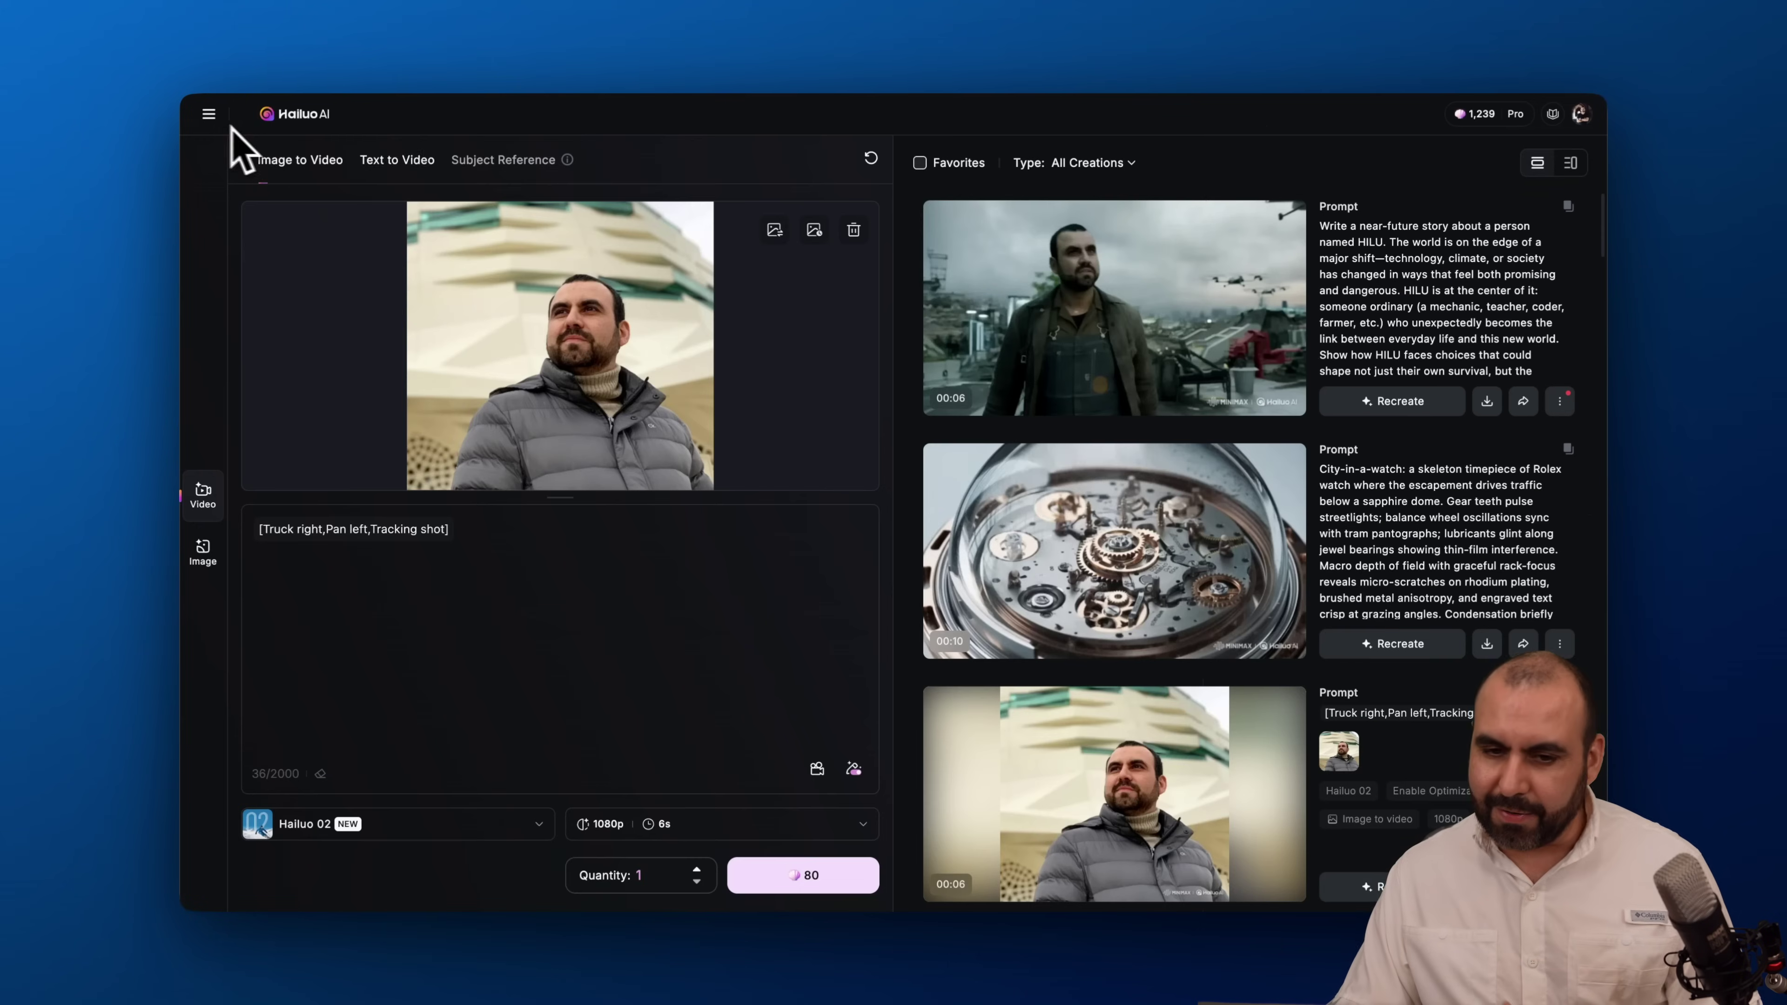
left_click(308, 117)
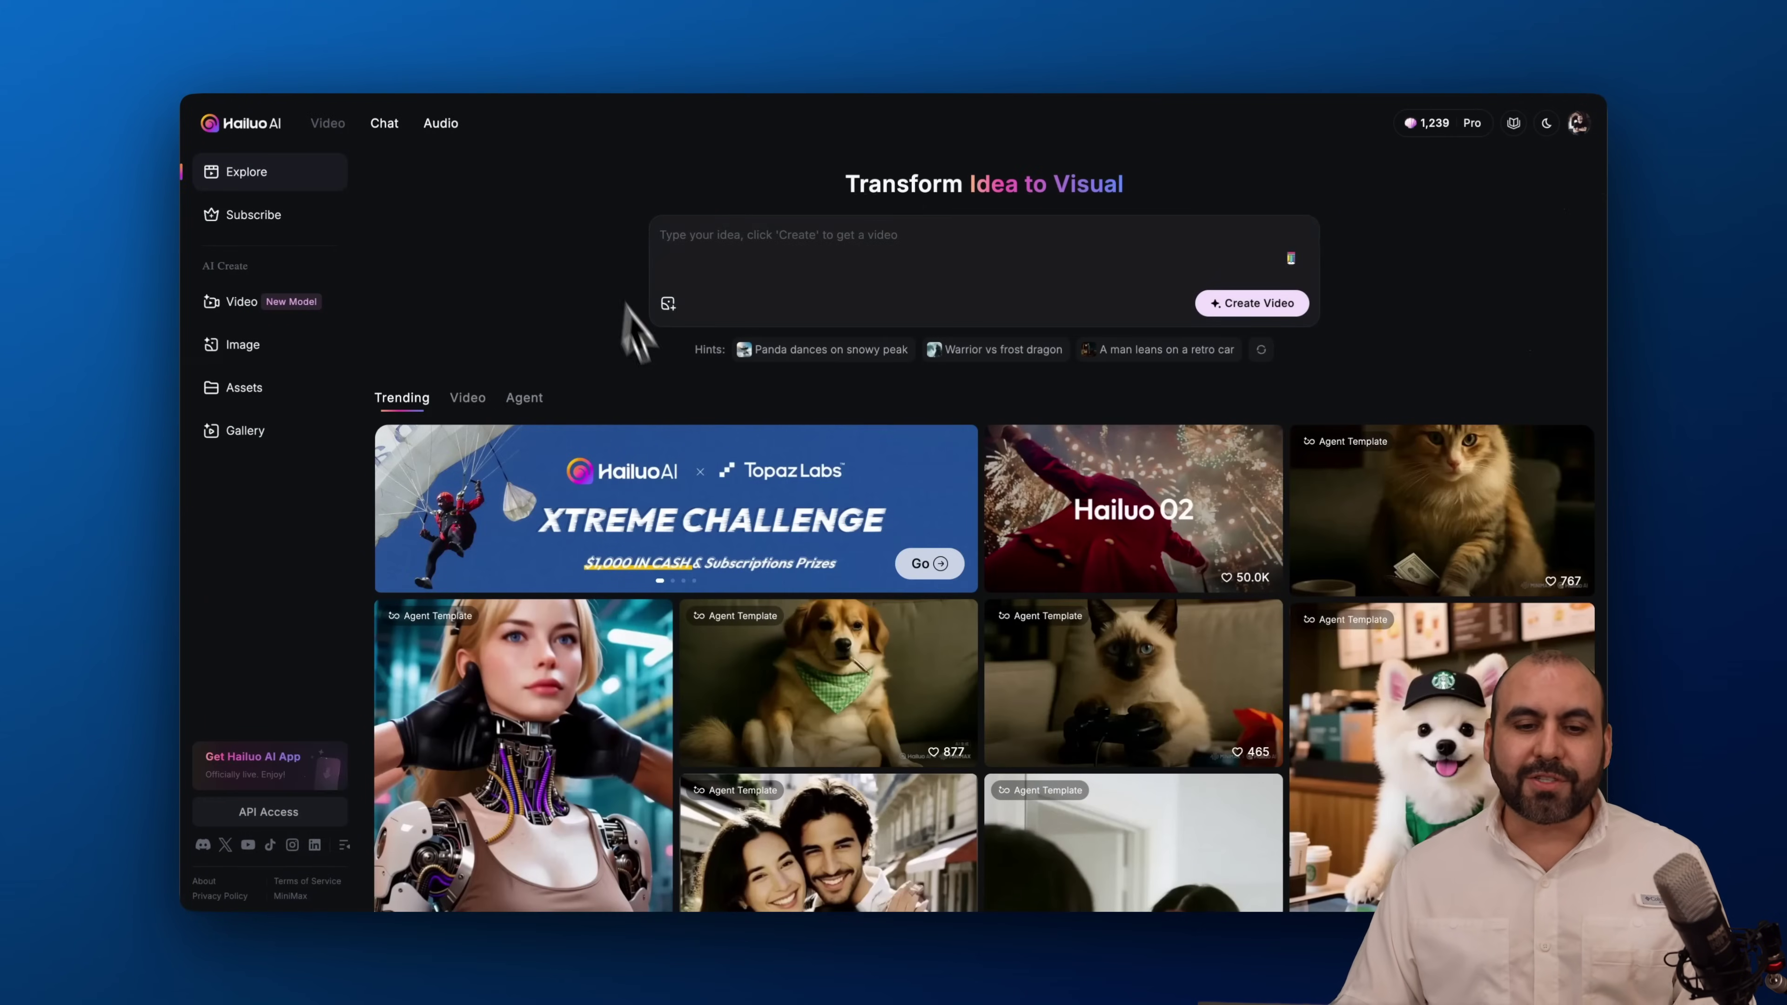